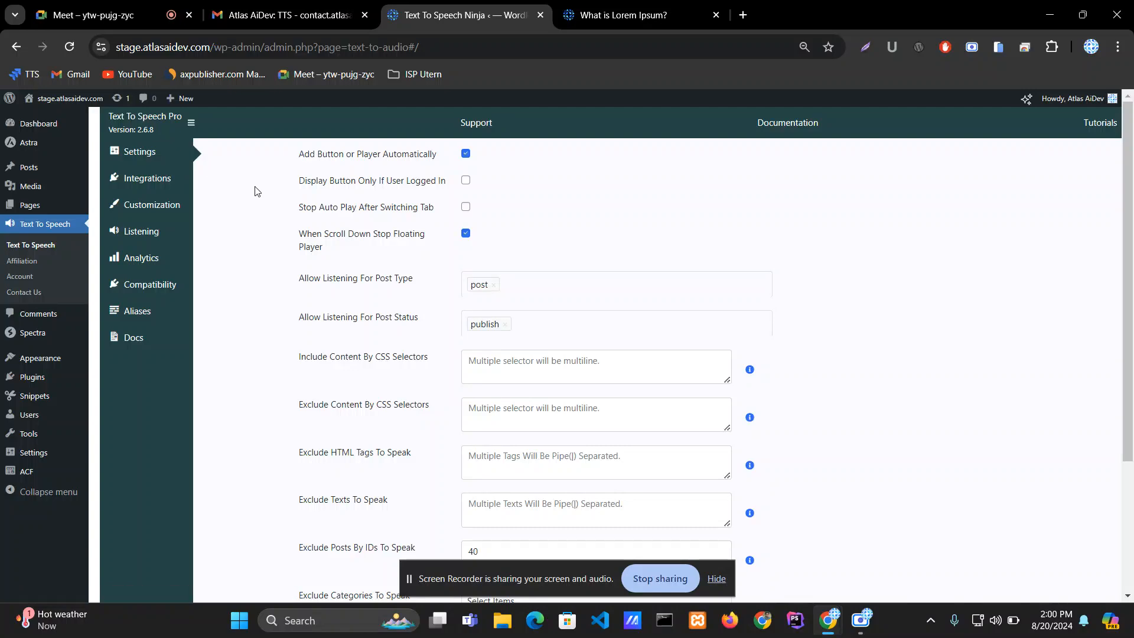
# Step: Scroll through the Text To Speech general settings to review the available options
pyautogui.scroll(-3, 255, 190)
pyautogui.scroll(3, 255, 195)
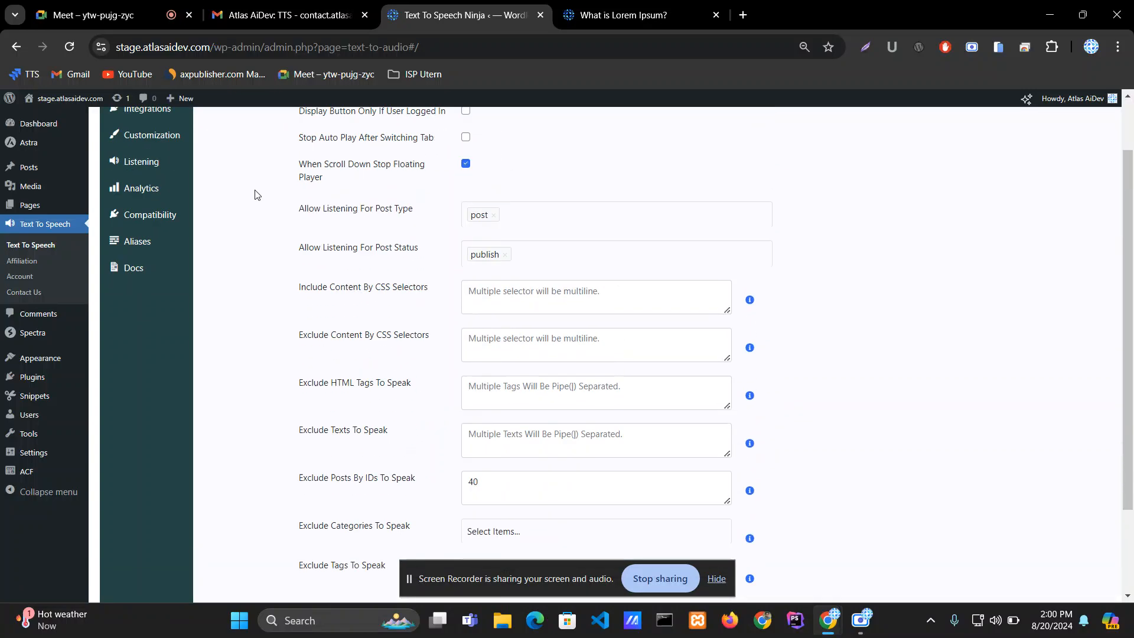
pyautogui.scroll(-1, 272, 212)
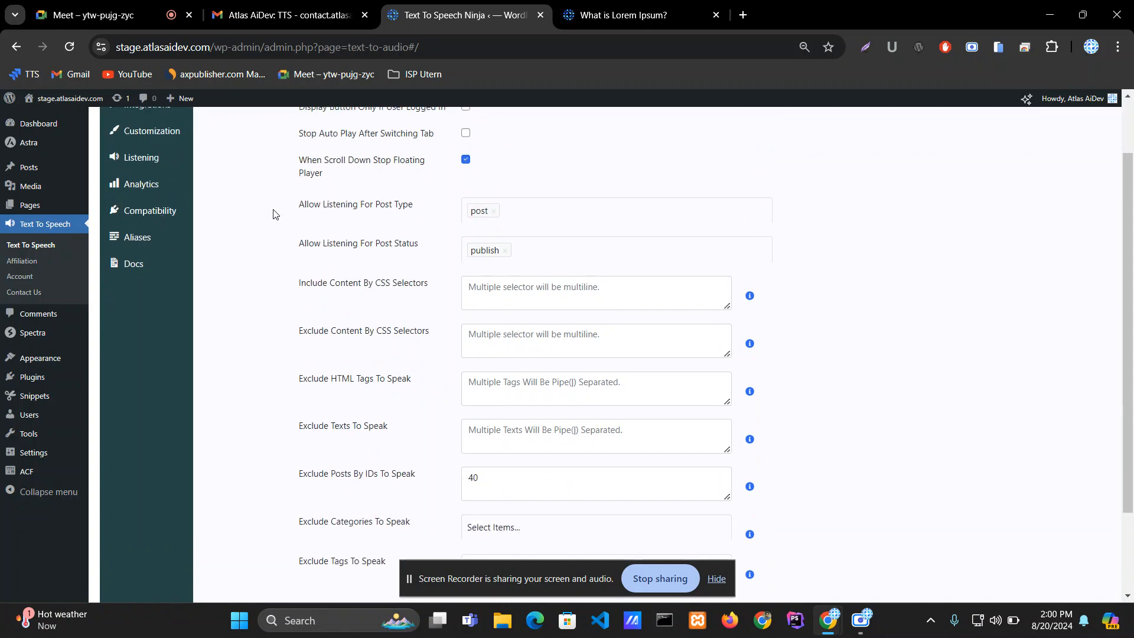
pyautogui.scroll(1, 329, 320)
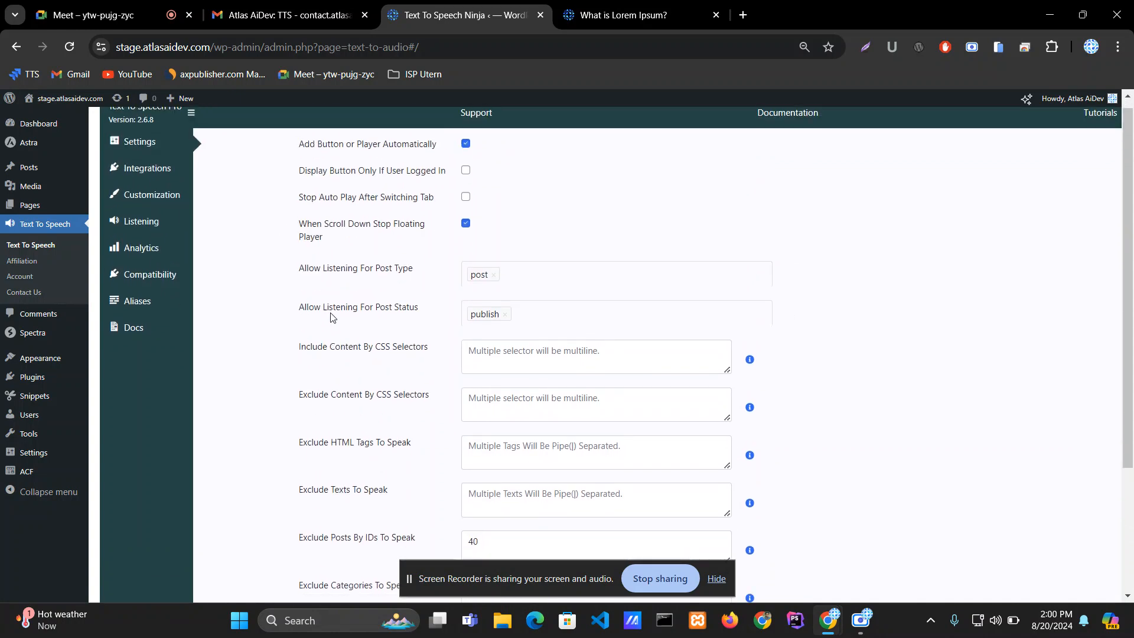
pyautogui.scroll(-2, 330, 318)
pyautogui.scroll(2, 332, 318)
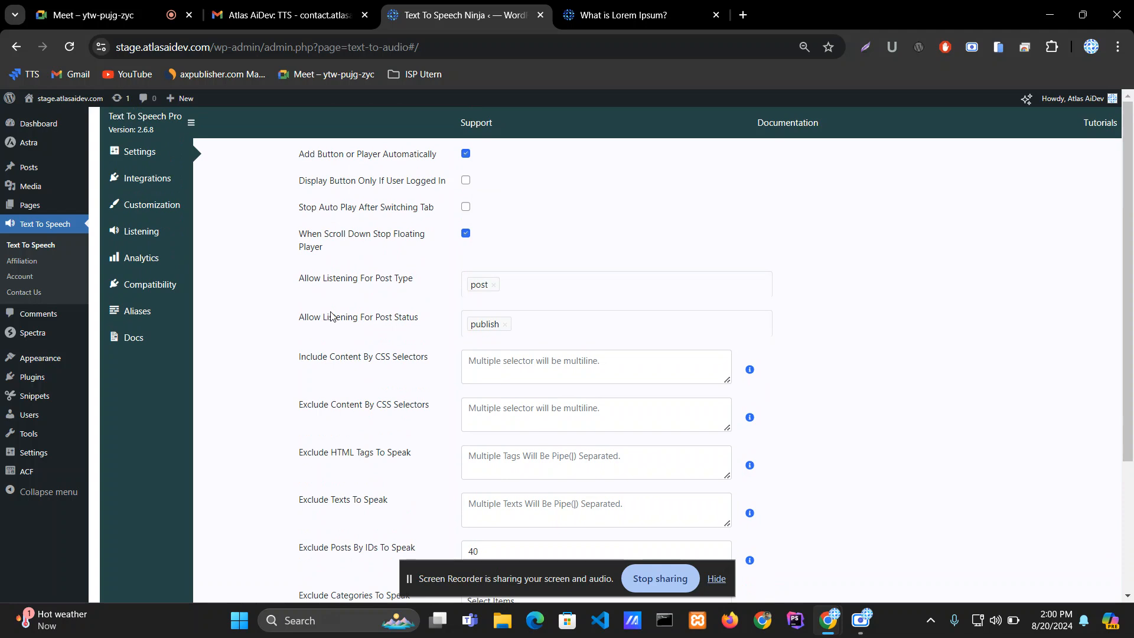
pyautogui.scroll(-1, 332, 317)
pyautogui.click(717, 578)
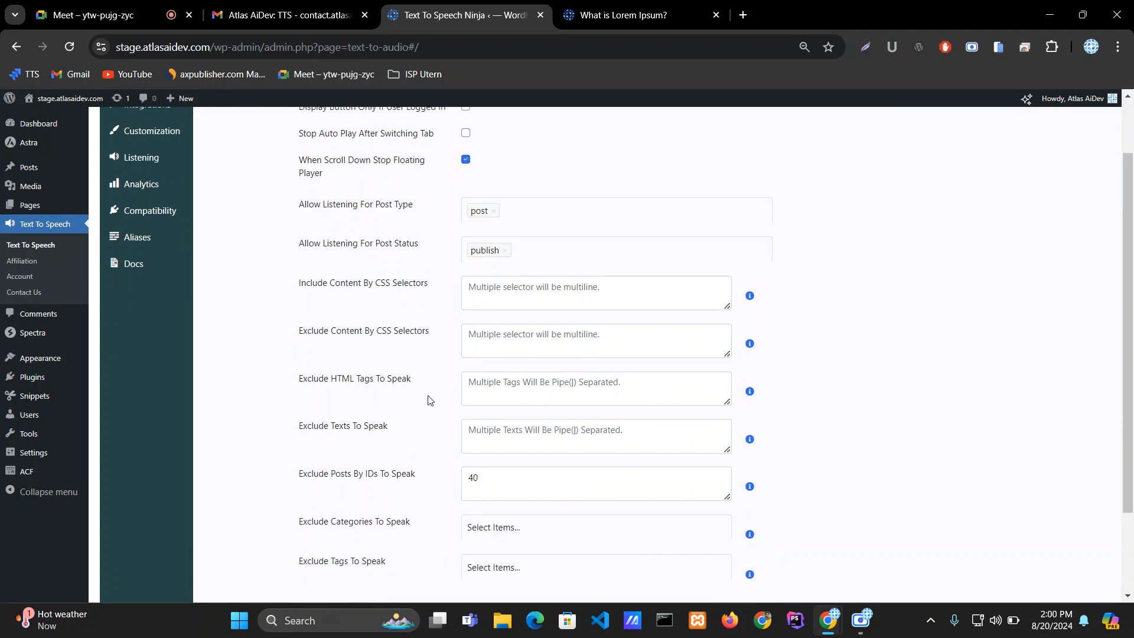
pyautogui.scroll(1, 483, 421)
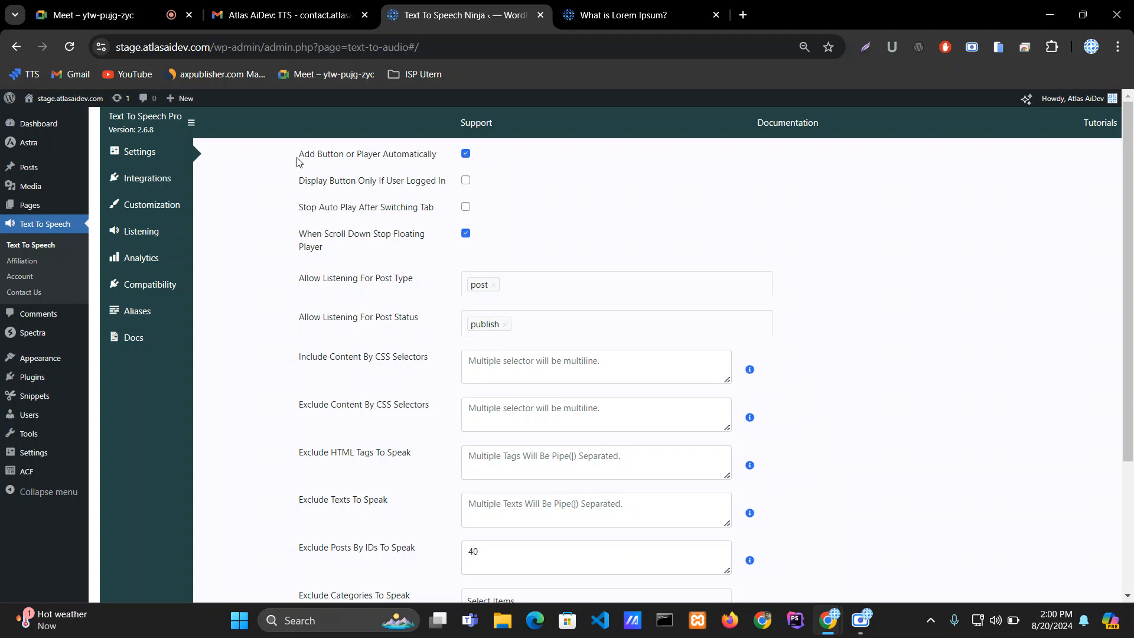
# Step: Toggle the Add Button or Player Automatically option off and back on
pyautogui.moveTo(298, 159); pyautogui.dragTo(440, 158)
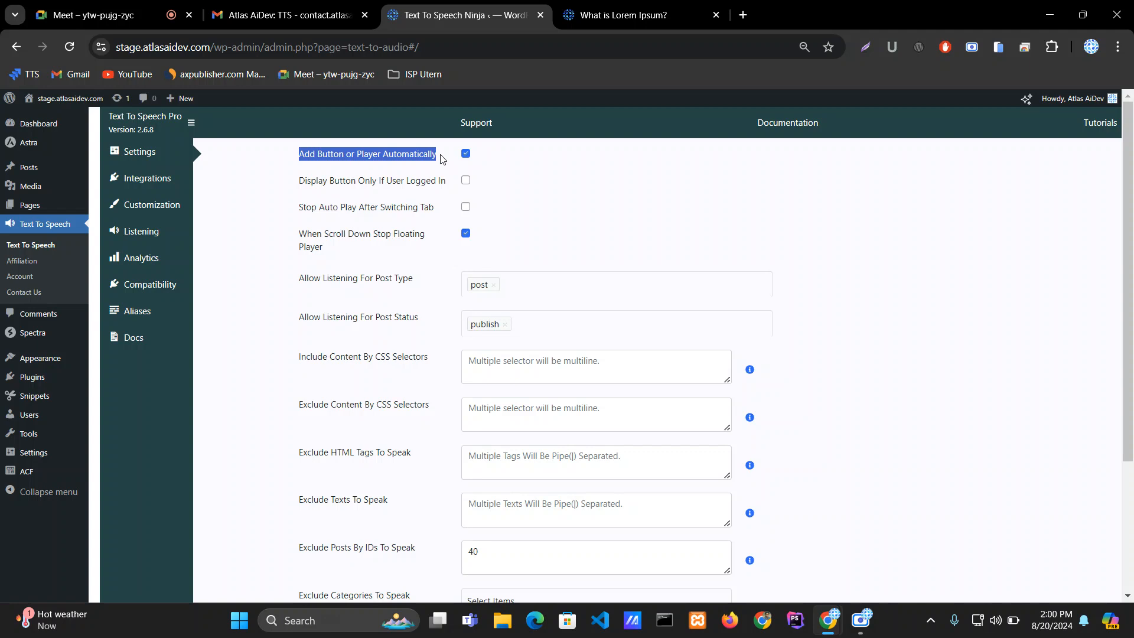
pyautogui.click(441, 159)
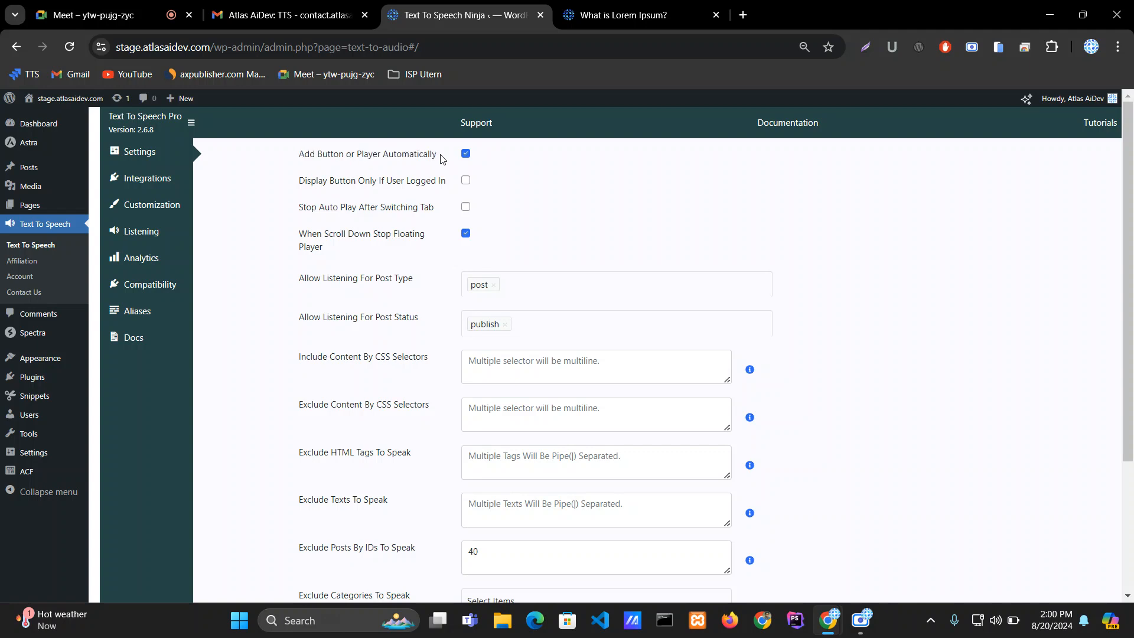
pyautogui.moveTo(440, 159); pyautogui.dragTo(301, 155)
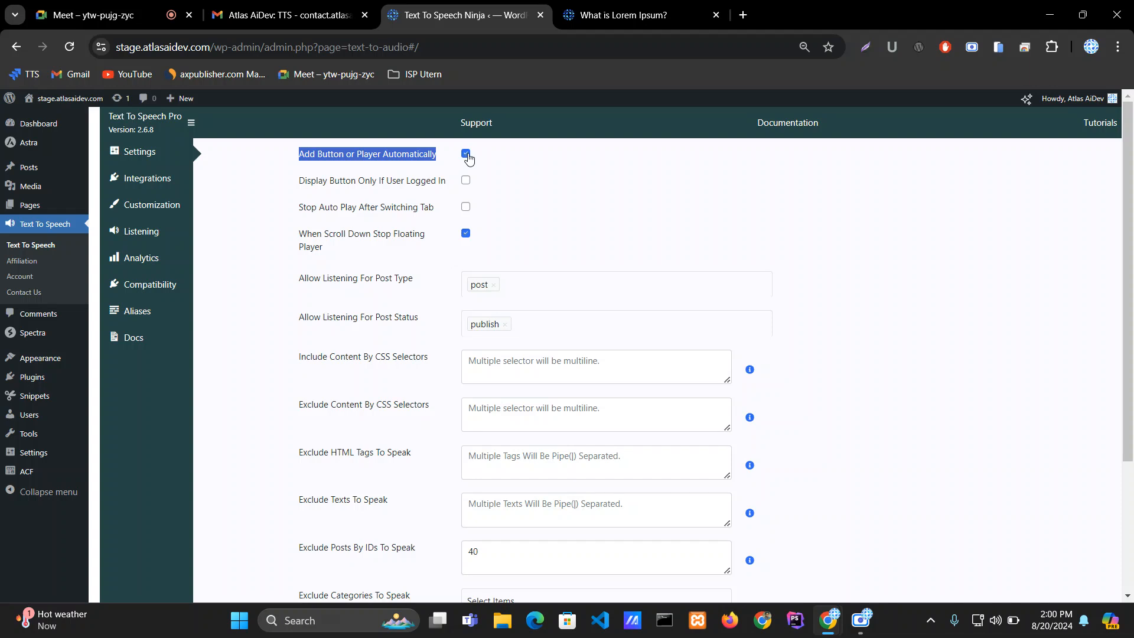
pyautogui.click(467, 155)
pyautogui.click(466, 155)
# Step: Compare the post's Listen player with the Display Button Only If User Logged In option in the settings
pyautogui.click(591, 13)
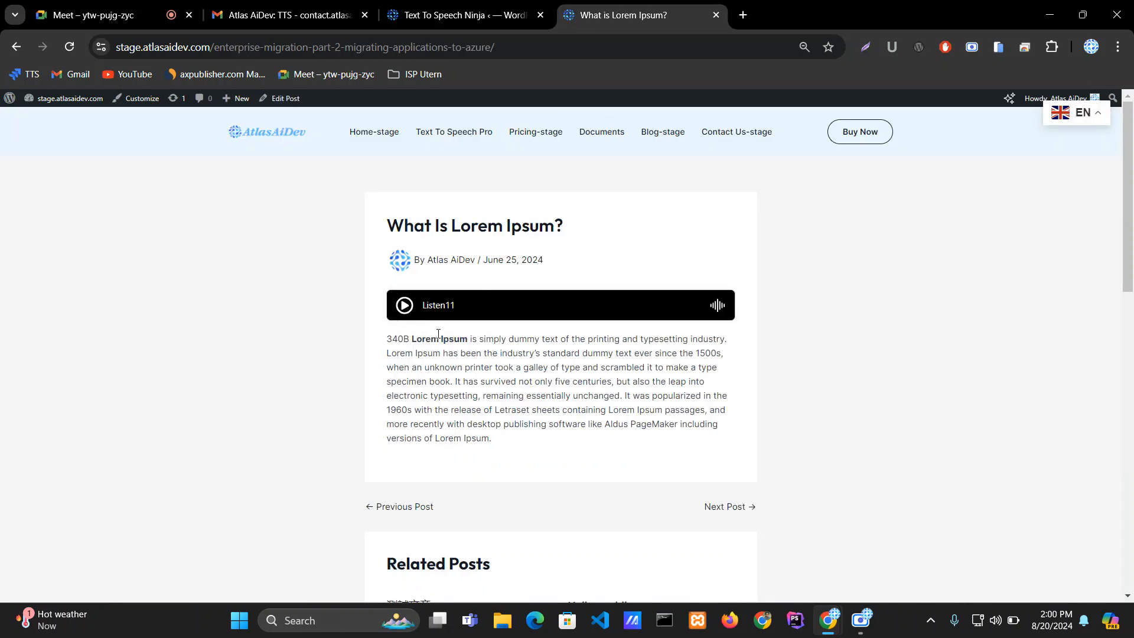
pyautogui.click(473, 7)
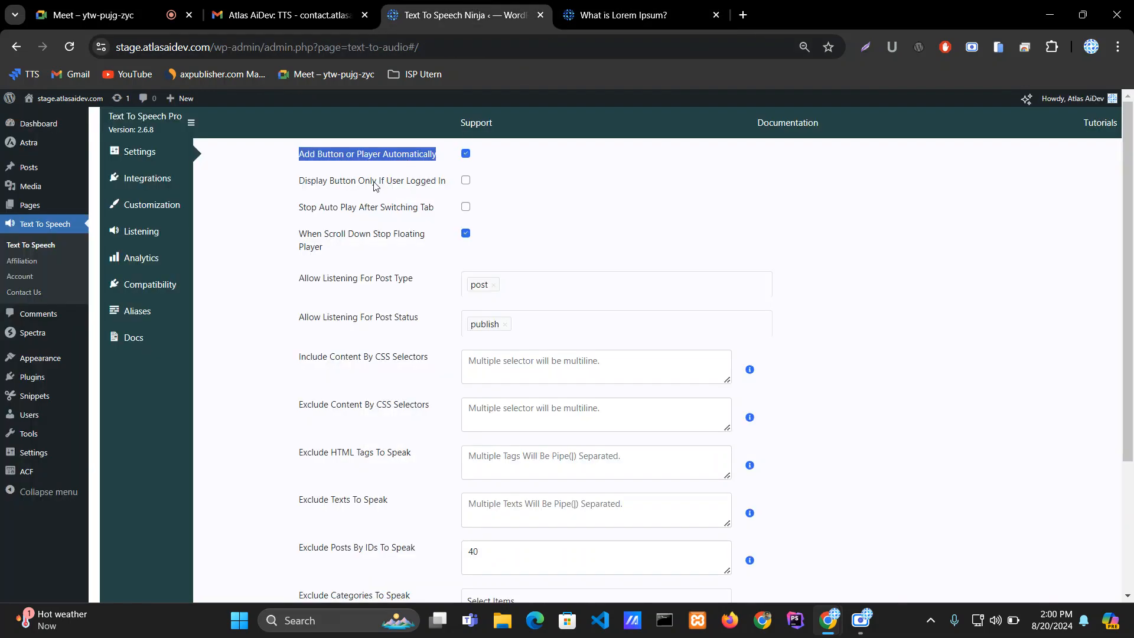
pyautogui.moveTo(296, 182); pyautogui.dragTo(447, 191)
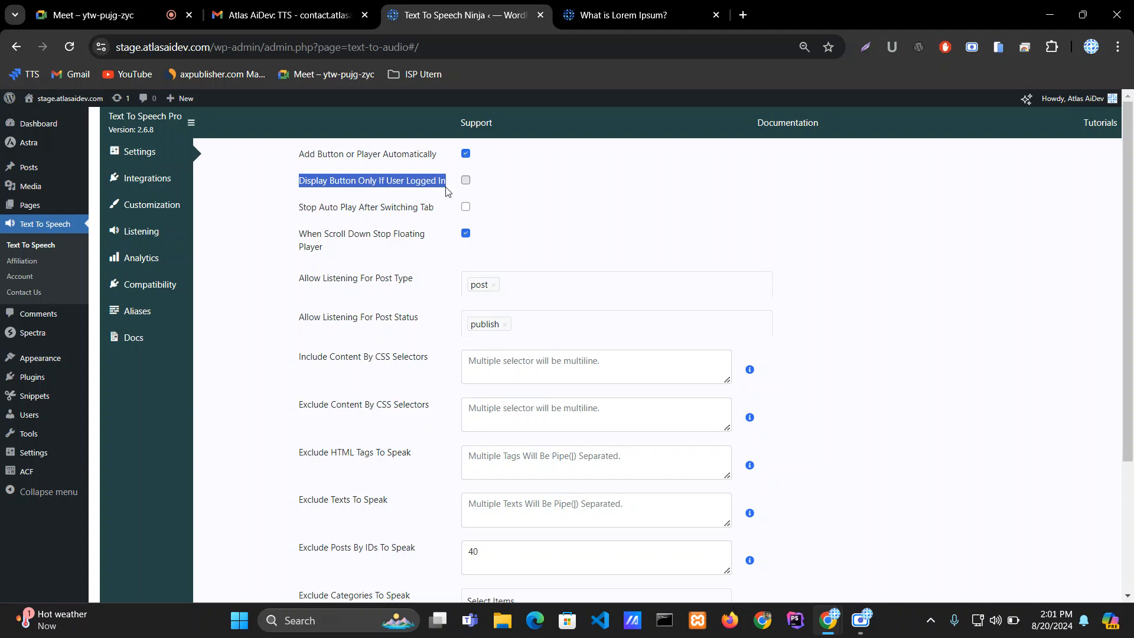
pyautogui.click(466, 184)
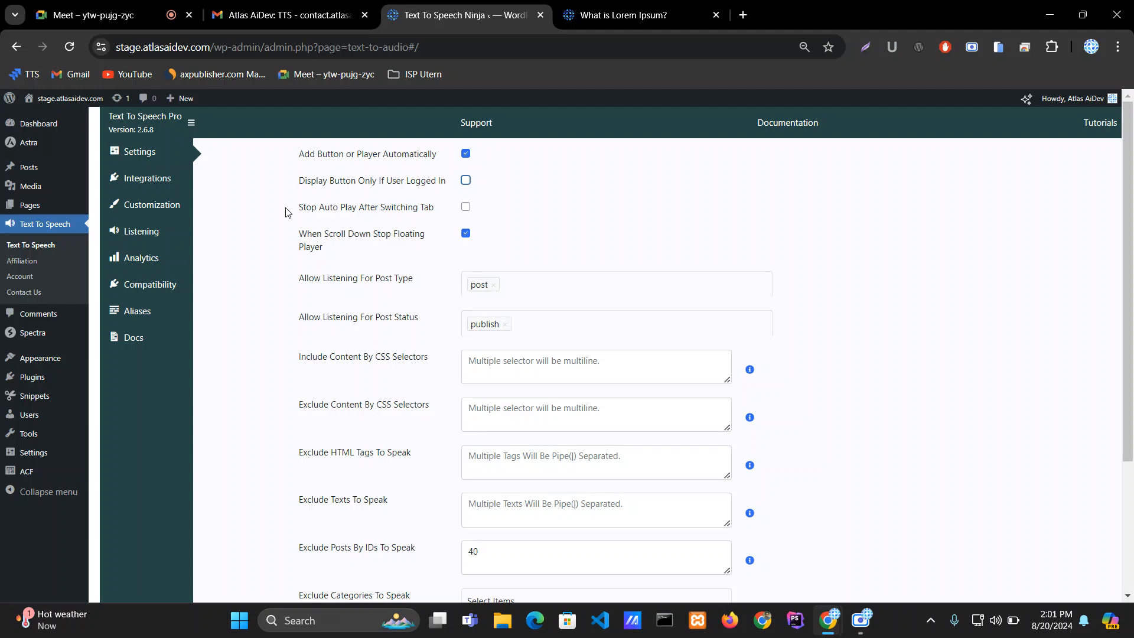
pyautogui.click(106, 15)
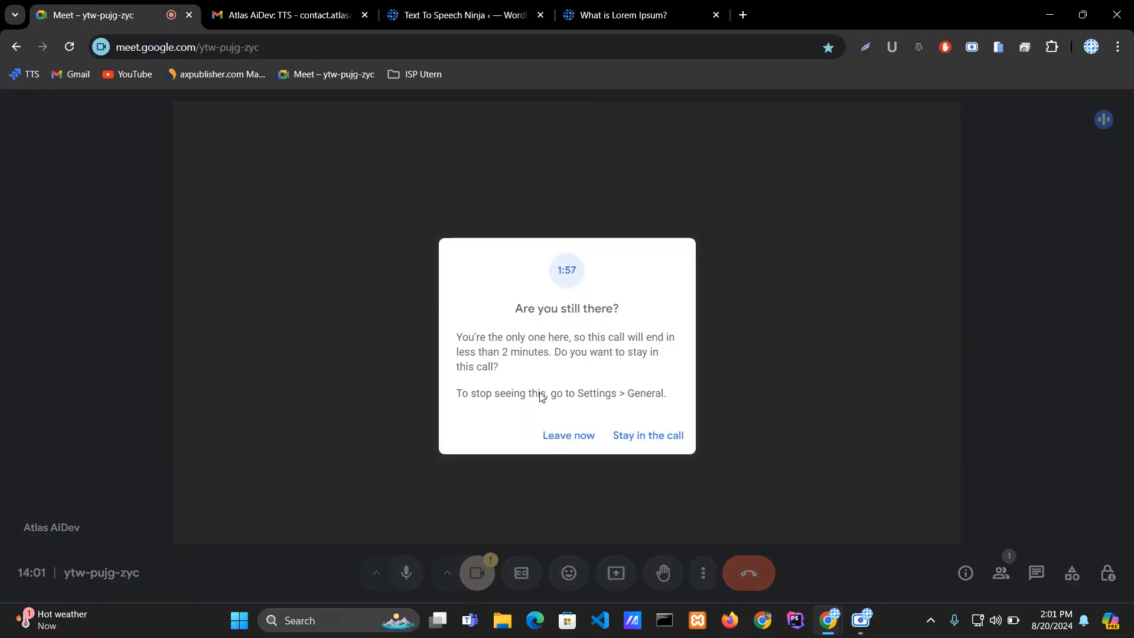
pyautogui.click(581, 6)
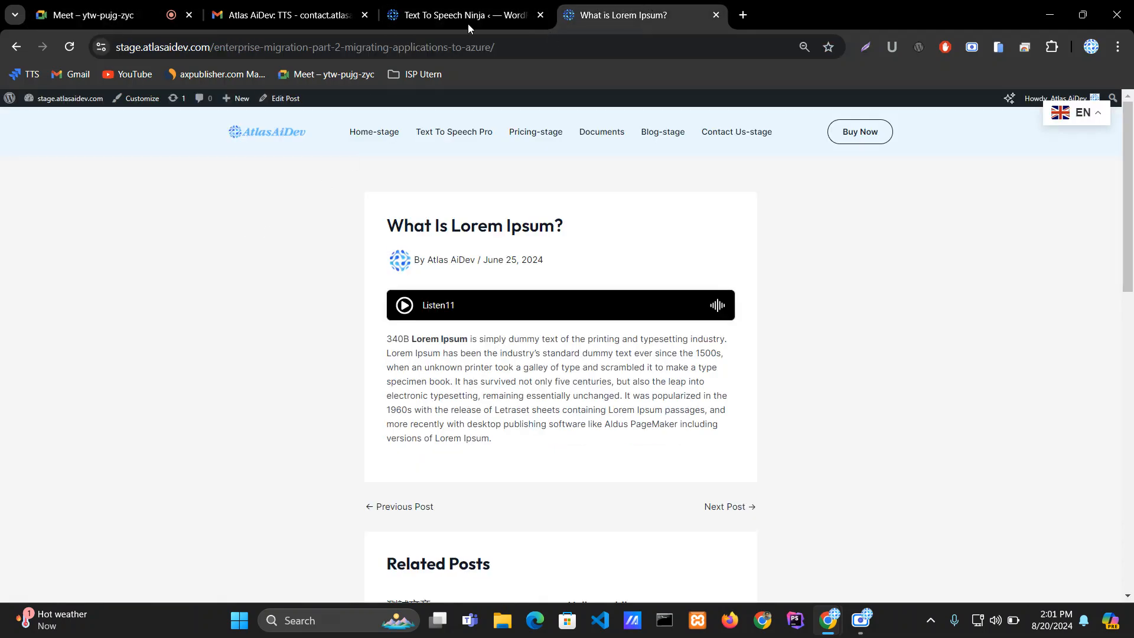
pyautogui.click(480, 6)
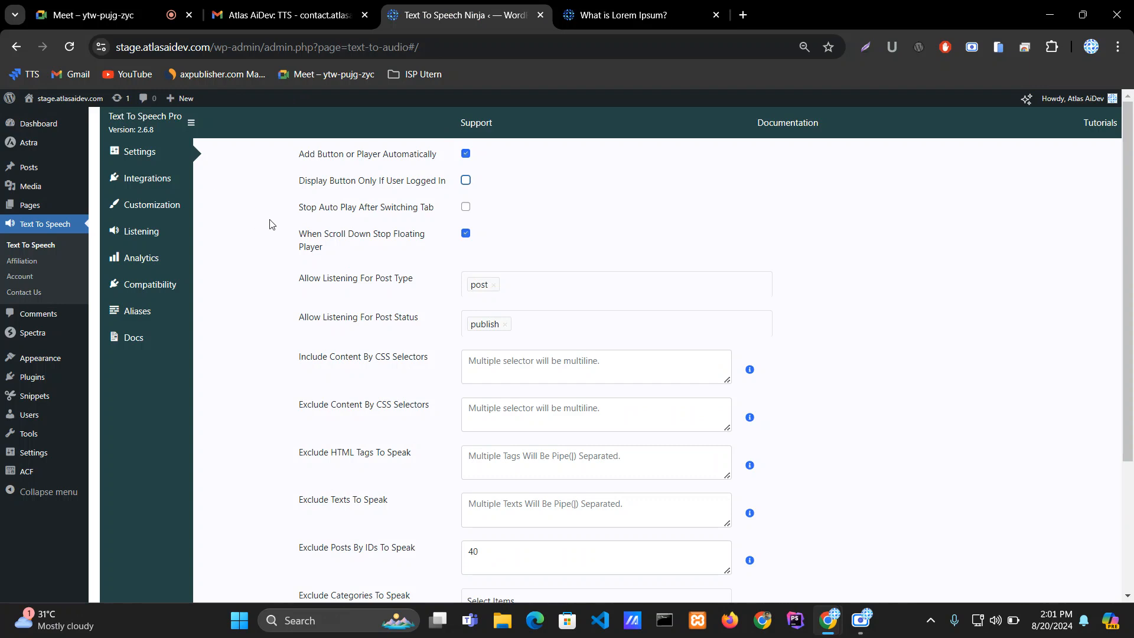
# Step: Enable Display Button Only If User Logged In and save the settings
pyautogui.click(466, 180)
pyautogui.scroll(-3, 525, 236)
pyautogui.click(536, 517)
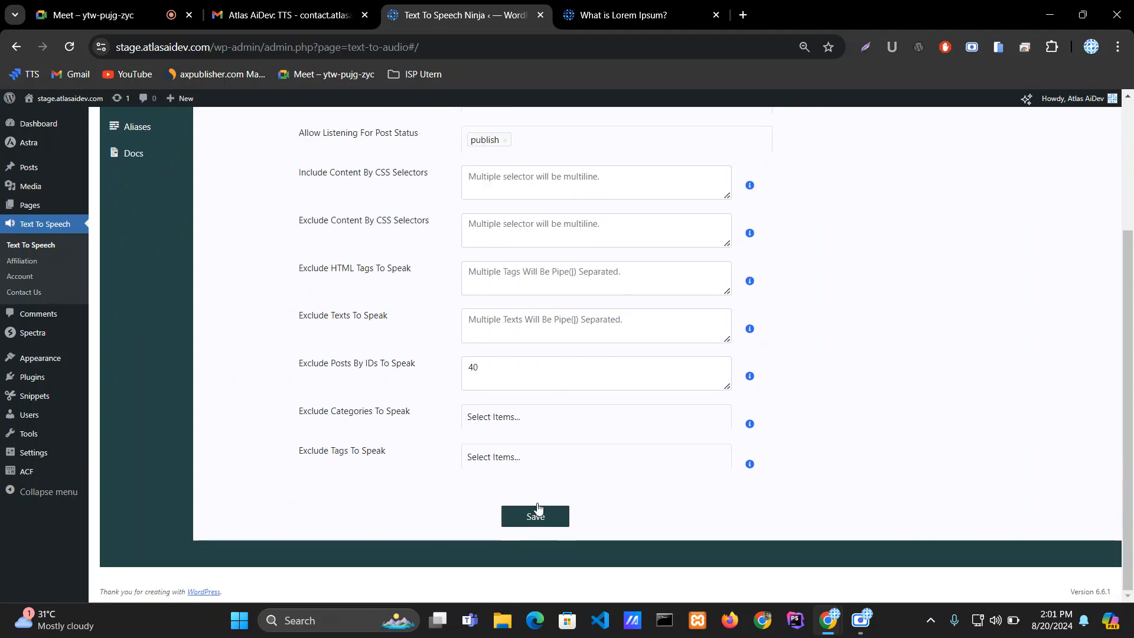
pyautogui.scroll(3, 502, 361)
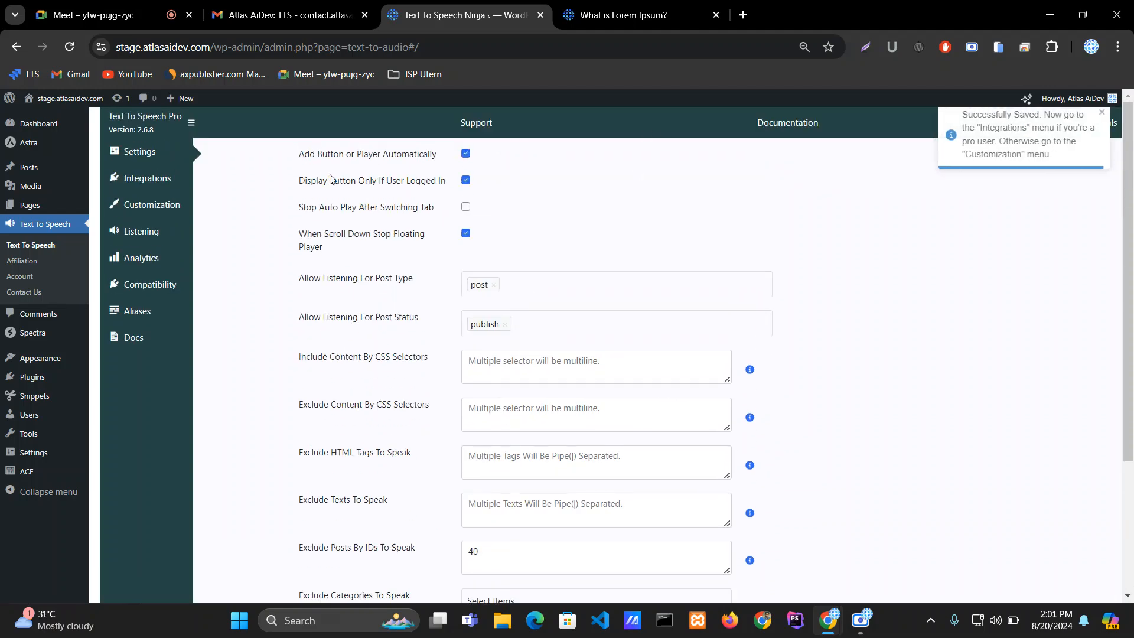
# Step: Reload the post, copy its URL and open it in a new Incognito window to view it as a logged-out visitor
pyautogui.hotkey('ctrl', 'Tab')
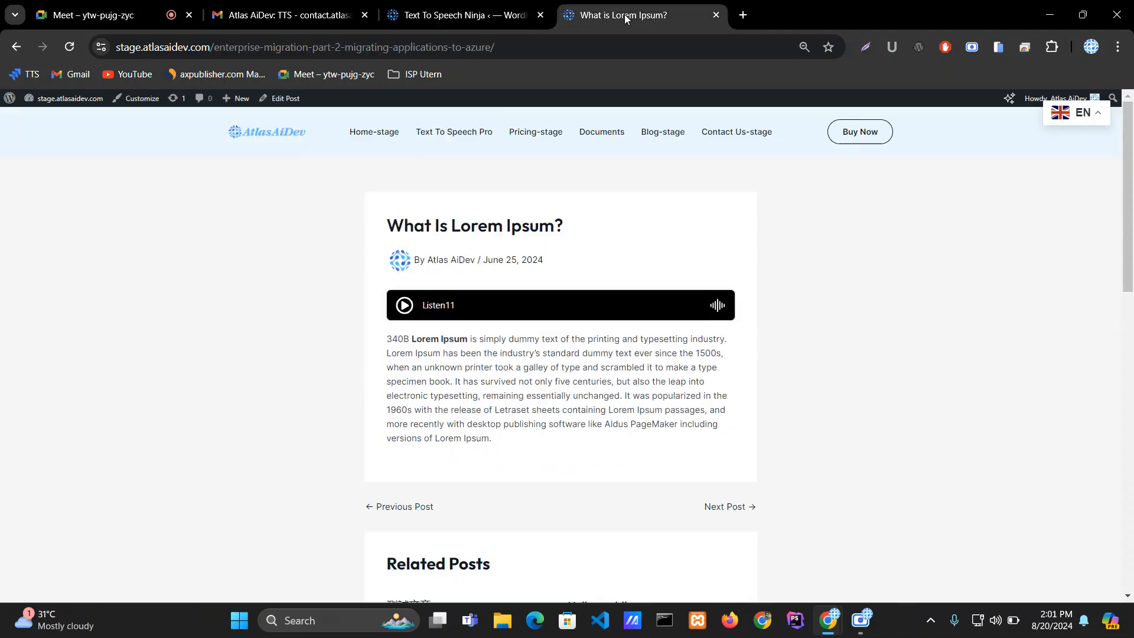
pyautogui.click(69, 47)
pyautogui.click(553, 53)
pyautogui.hotkey('ctrl', 'c')
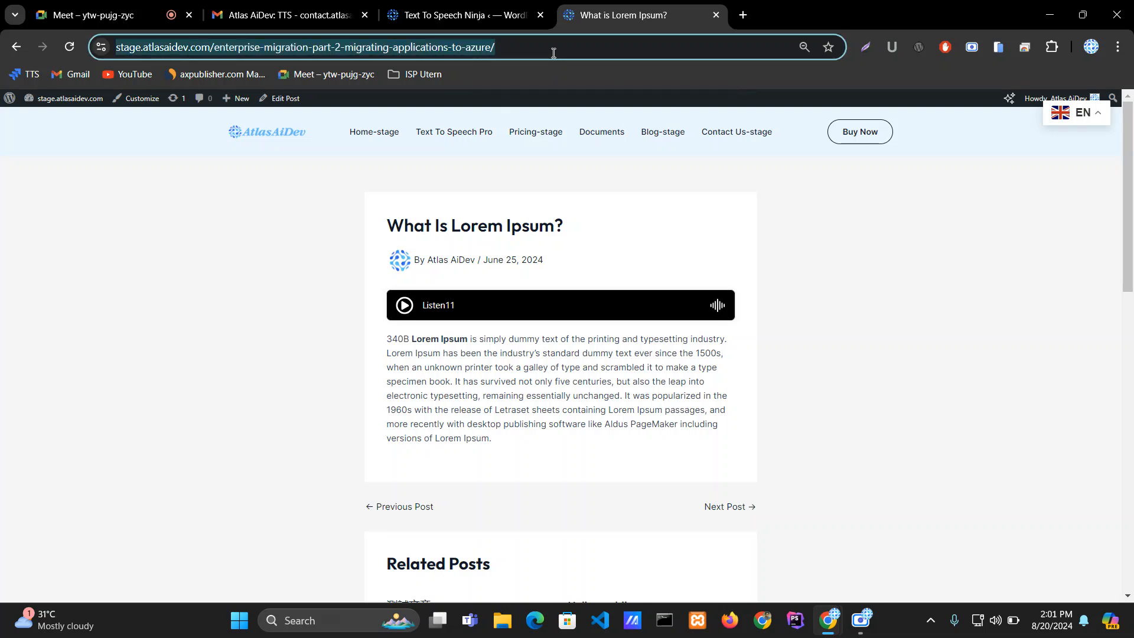
pyautogui.click(1117, 50)
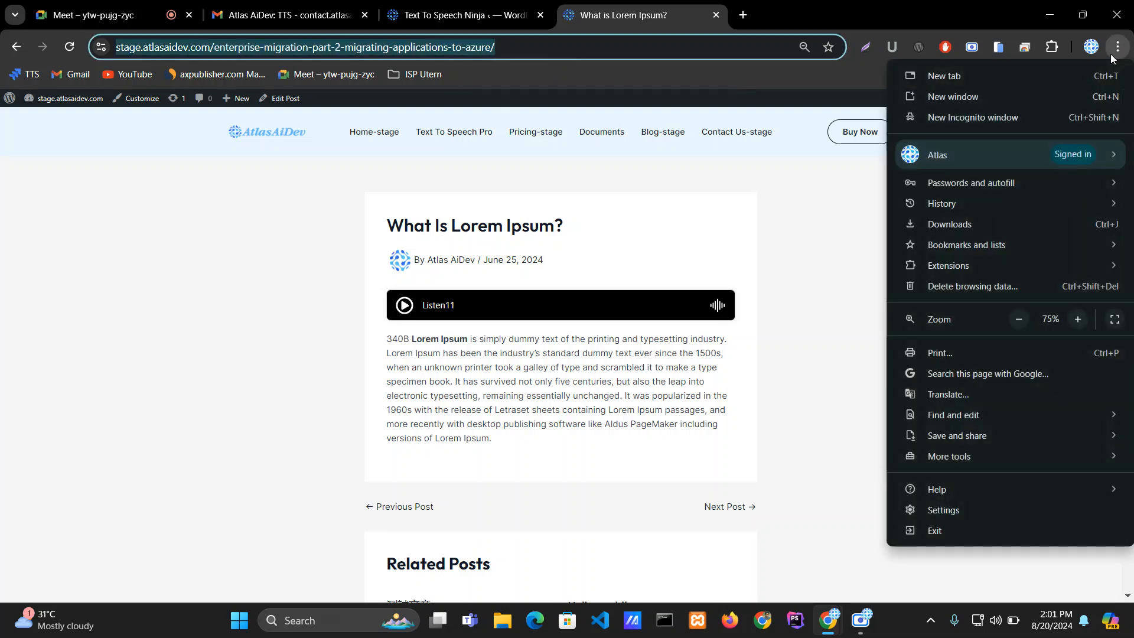
pyautogui.click(980, 120)
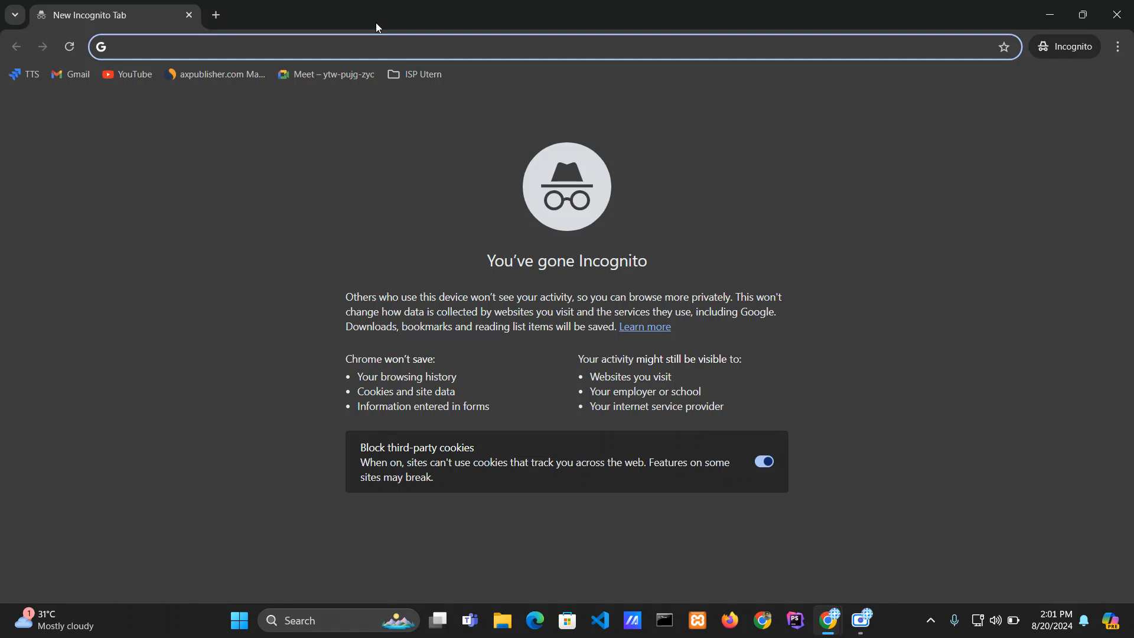
pyautogui.hotkey('ctrl', 'v')
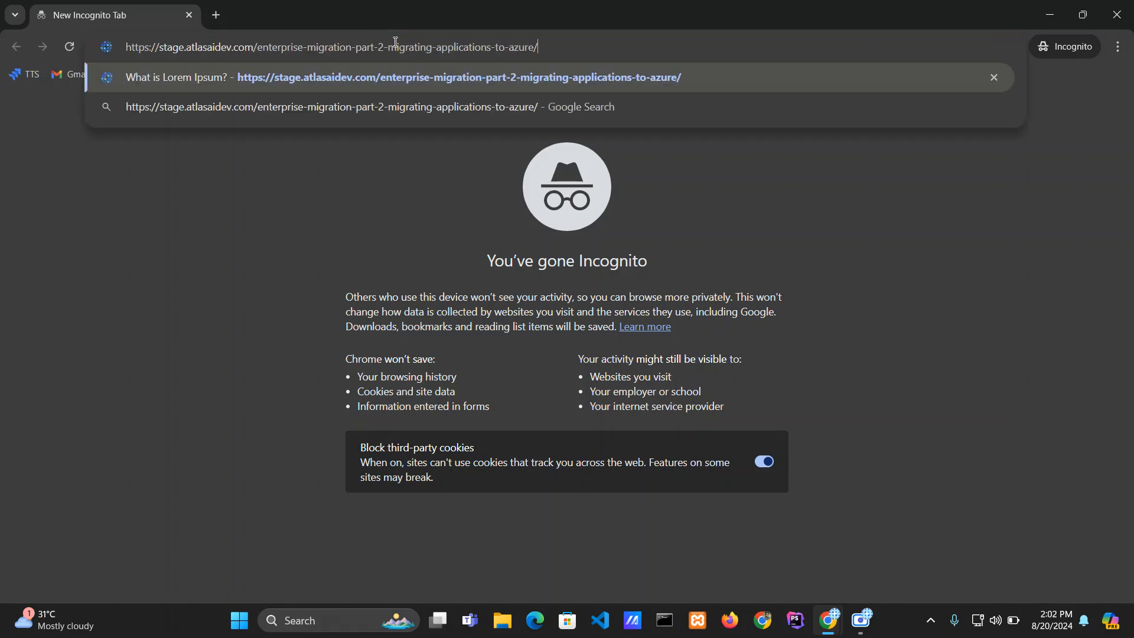
pyautogui.press('Return')
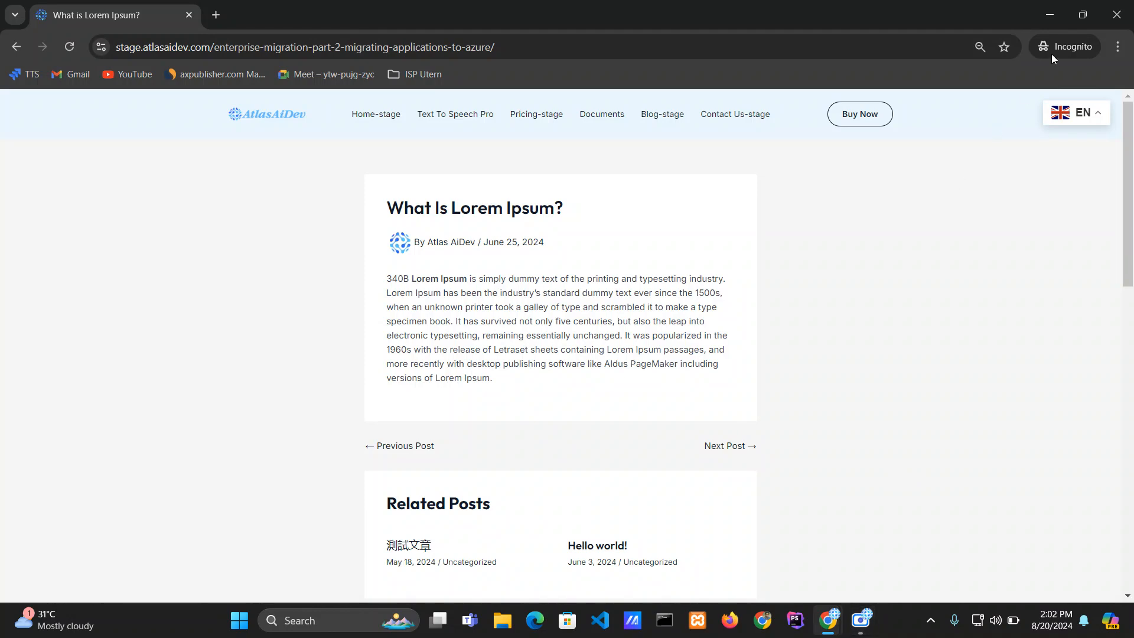
pyautogui.click(1121, 6)
# Step: Set the Customization player to Default Pro and save it
pyautogui.click(449, 15)
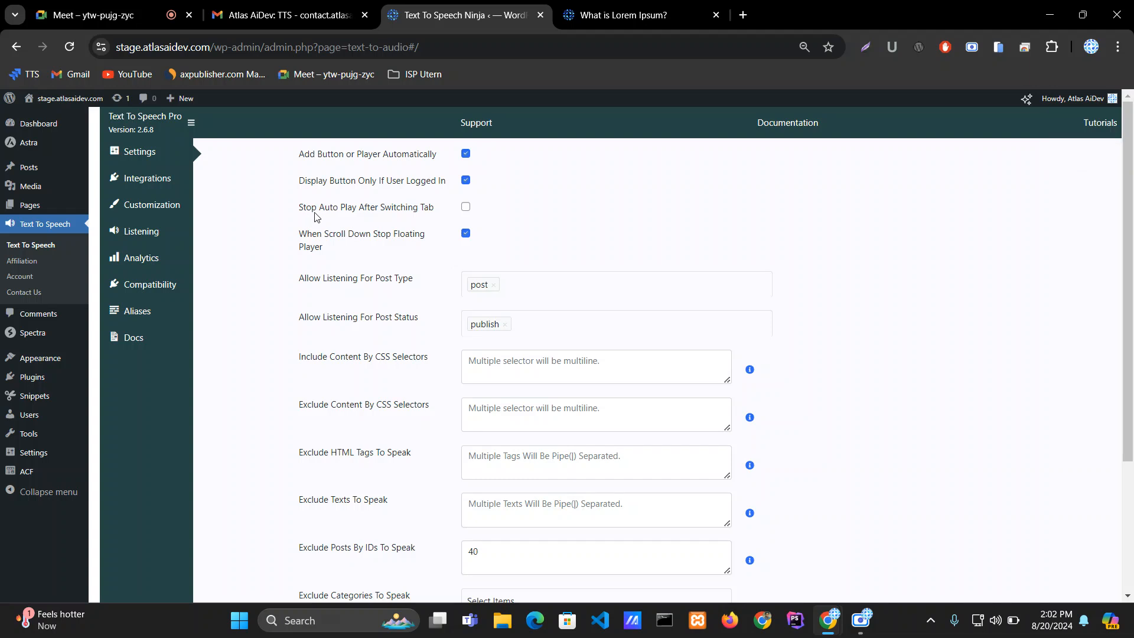
pyautogui.click(176, 208)
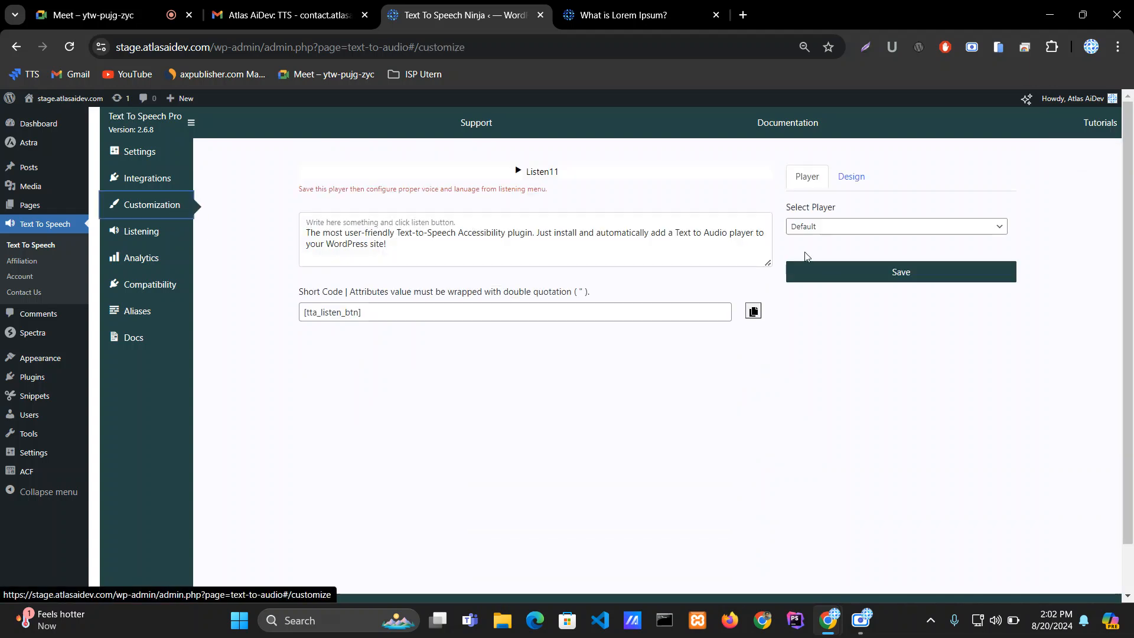
pyautogui.click(847, 233)
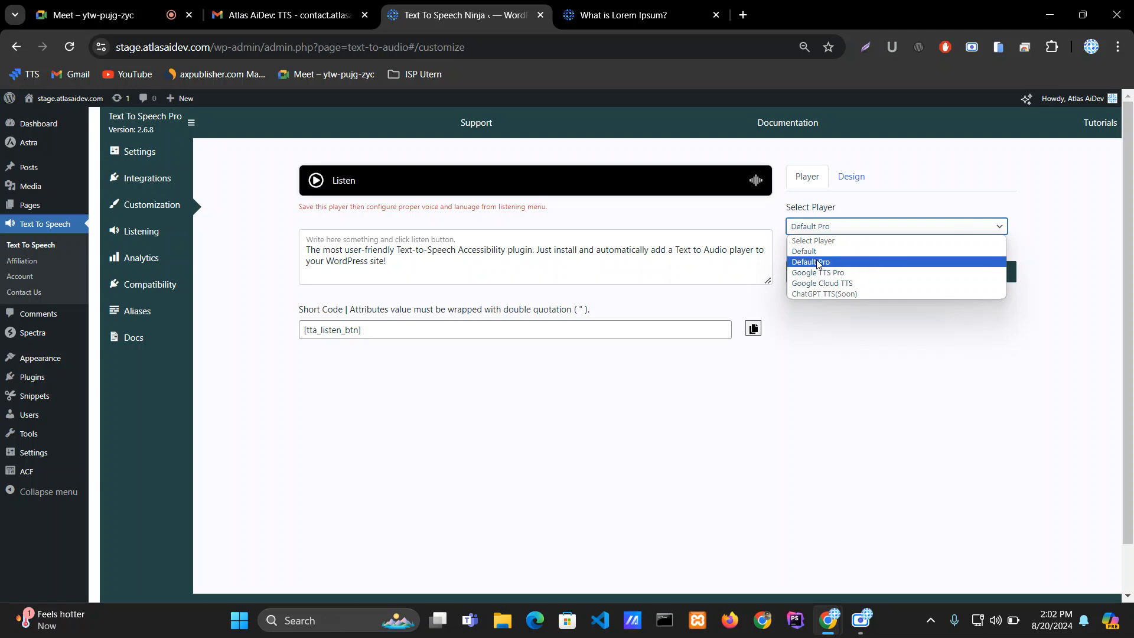
pyautogui.click(816, 261)
pyautogui.click(833, 271)
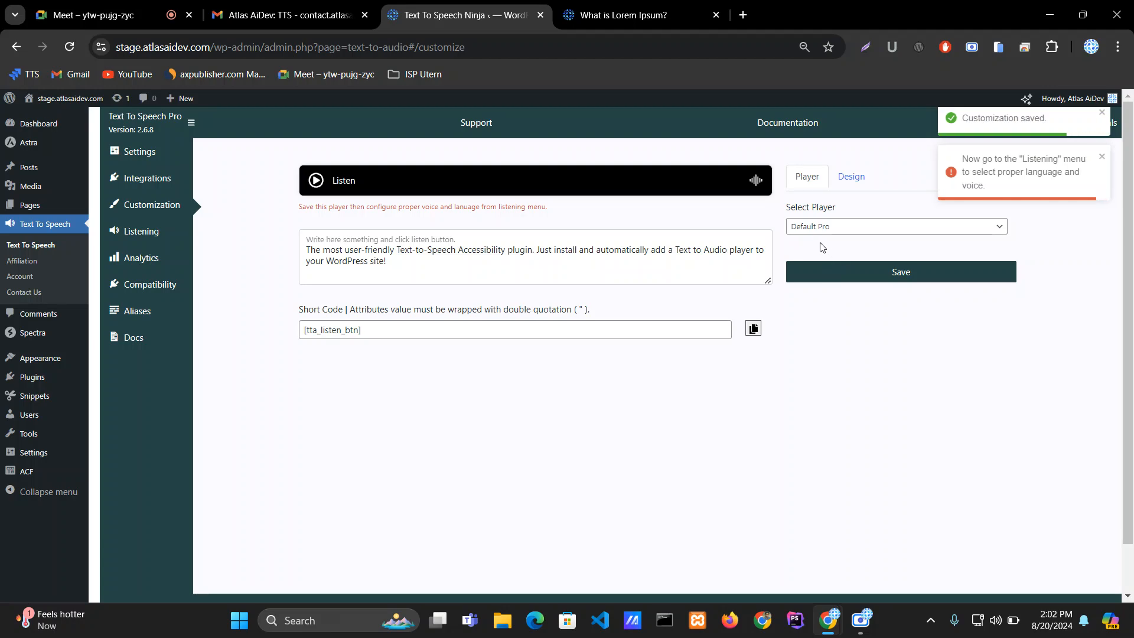
# Step: Reload the post to check its player, then return to the plugin's general Settings
pyautogui.click(629, 7)
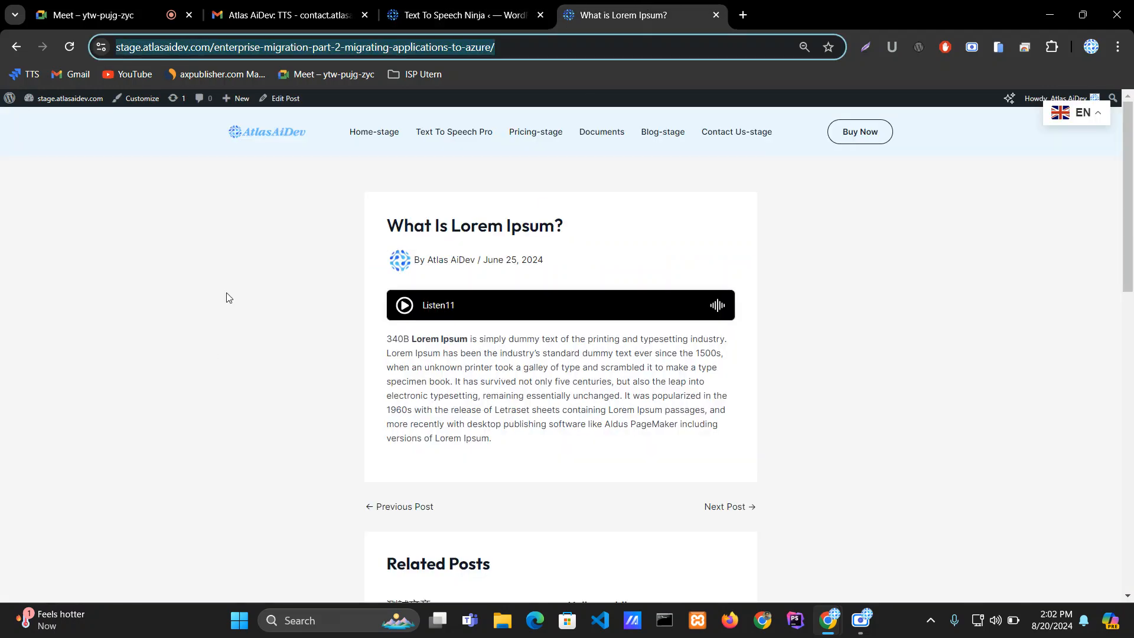
pyautogui.click(67, 50)
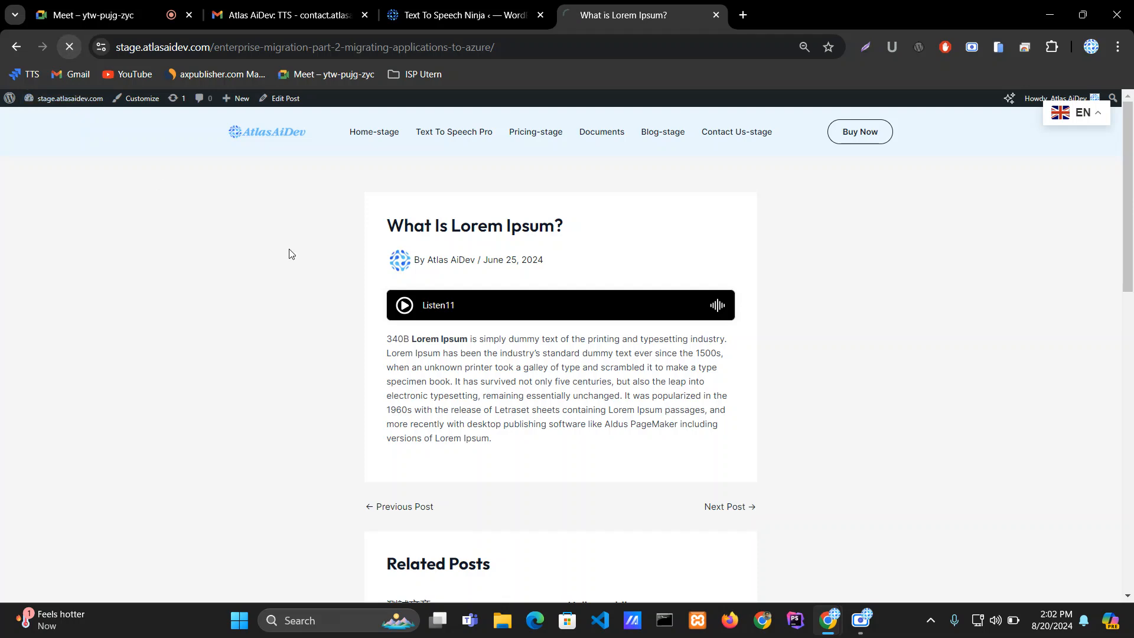
pyautogui.click(455, 17)
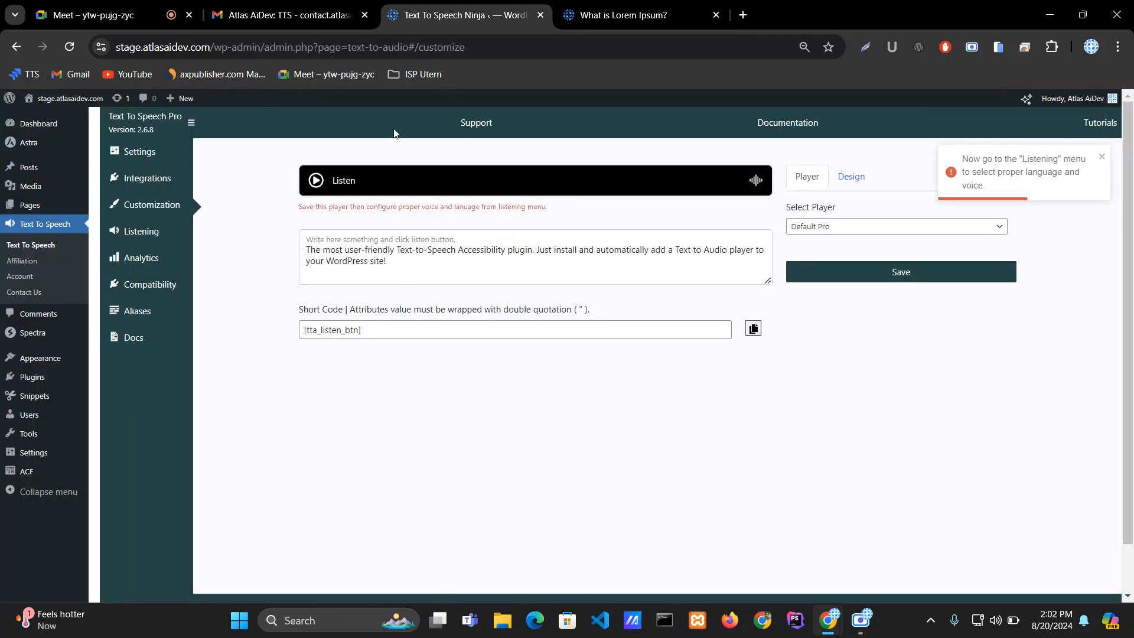
pyautogui.click(130, 154)
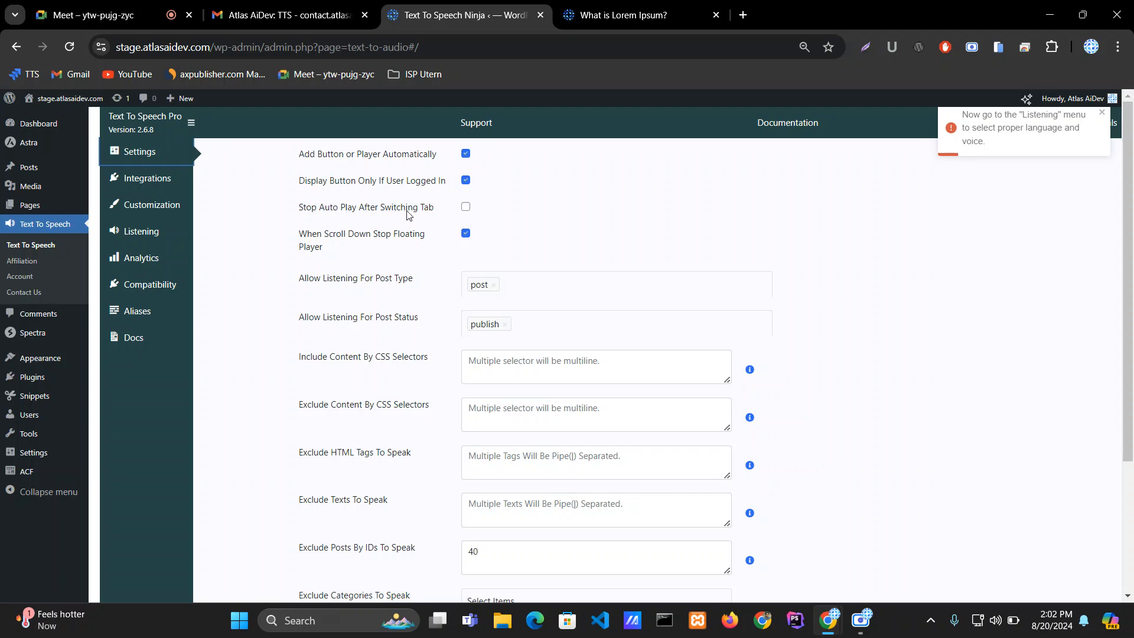
# Step: Start the post's Listen player to test the audio, then return to the plugin settings
pyautogui.click(656, 7)
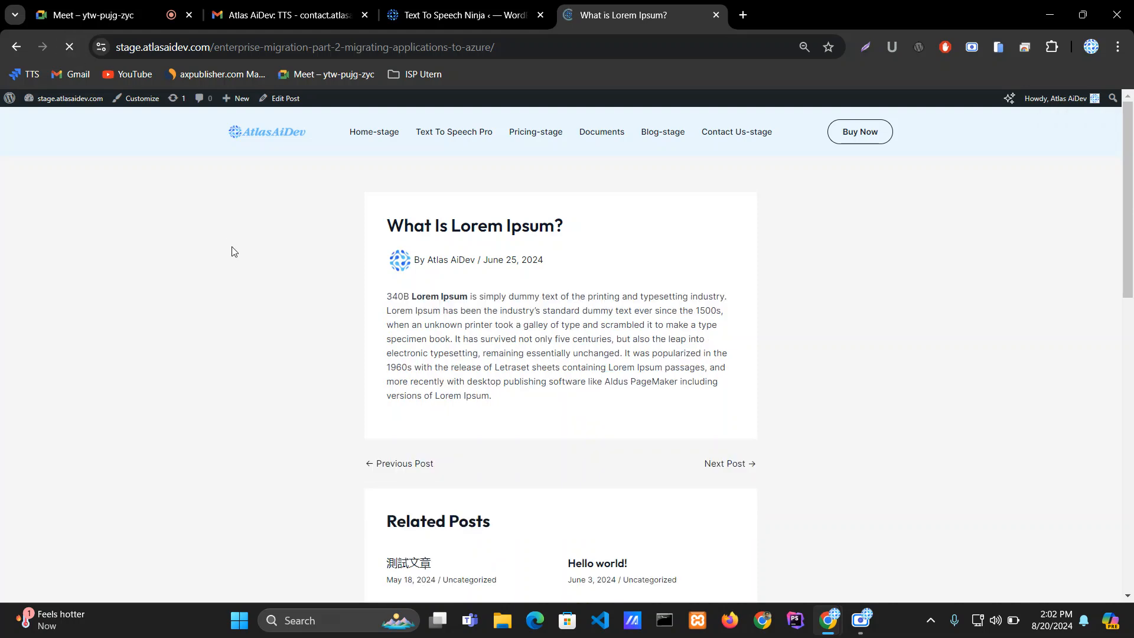
pyautogui.click(404, 305)
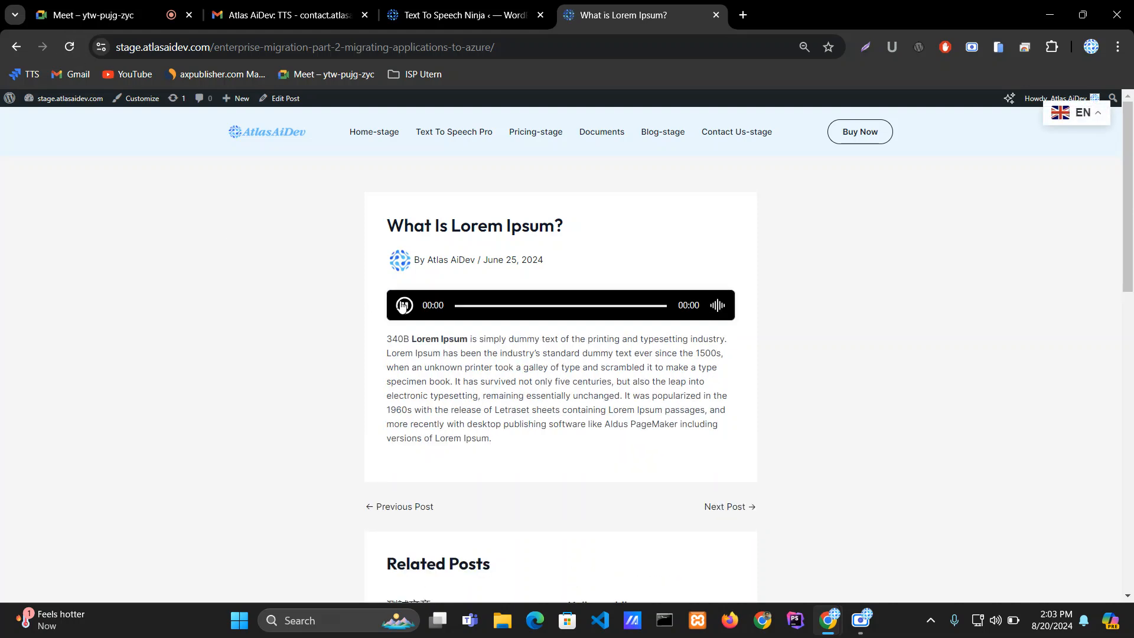
pyautogui.click(462, 15)
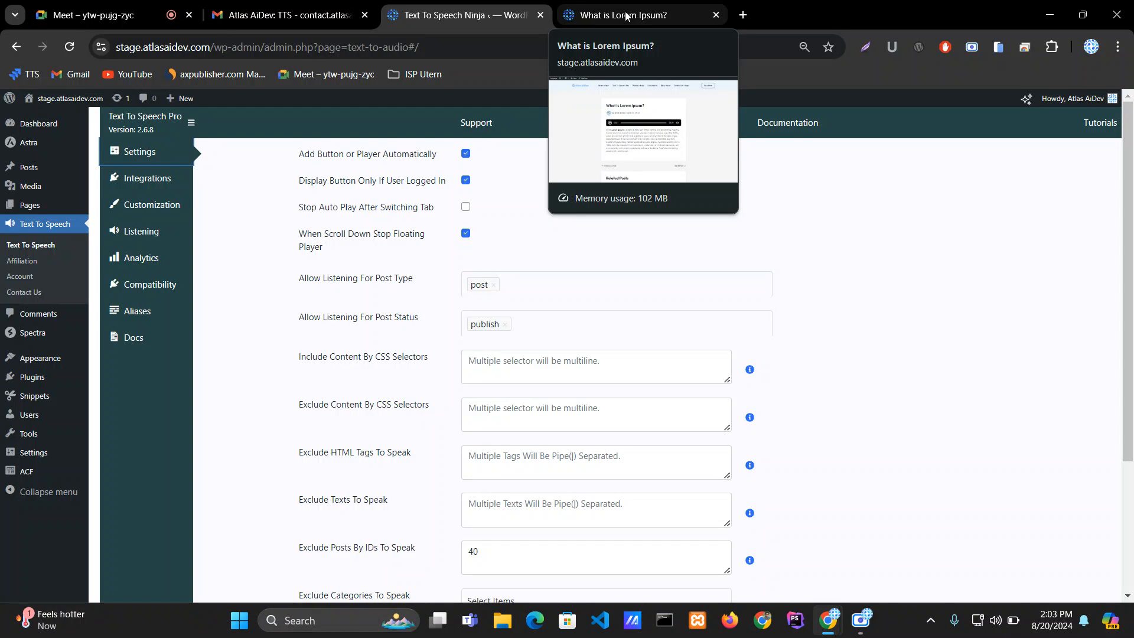
# Step: Enable Stop Auto Play After Switching Tab in the plugin settings and save
pyautogui.click(466, 208)
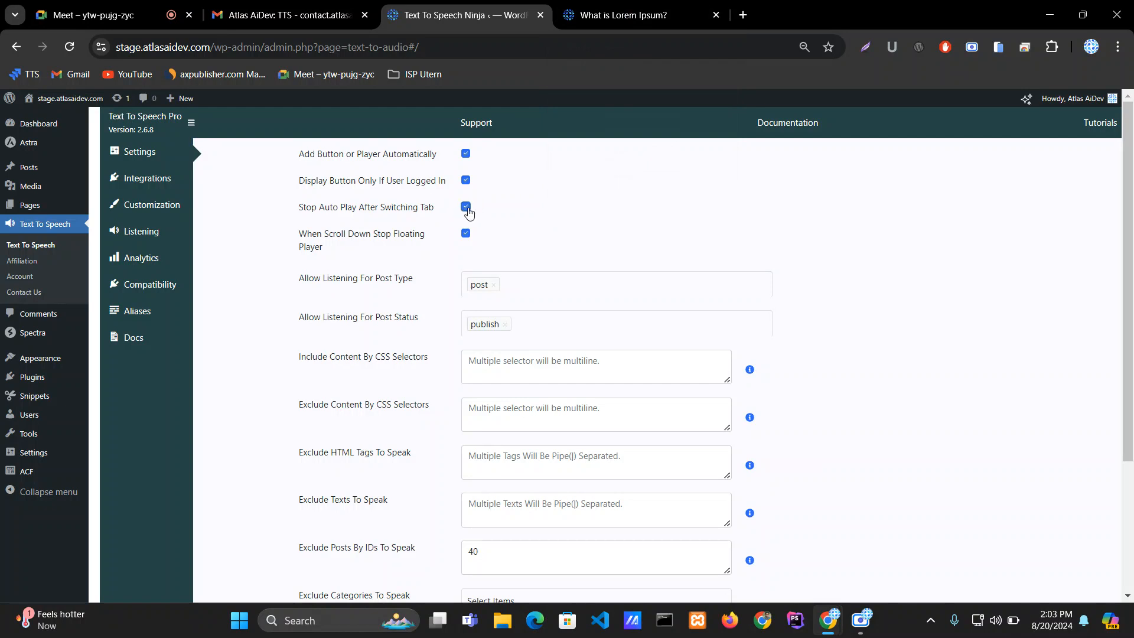
pyautogui.click(609, 15)
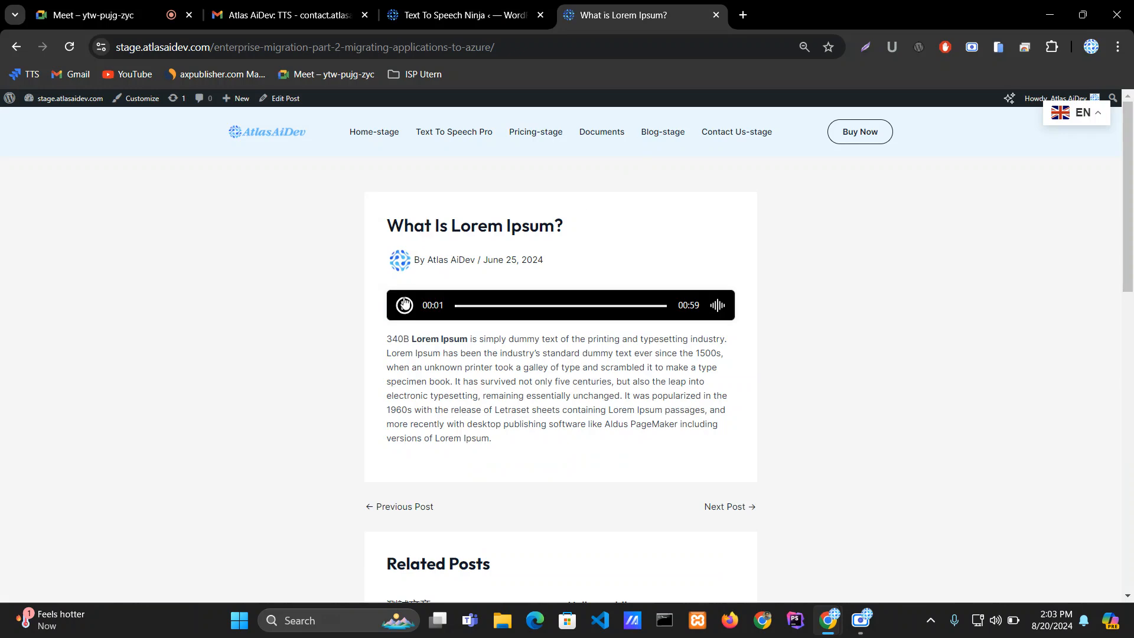
pyautogui.click(473, 15)
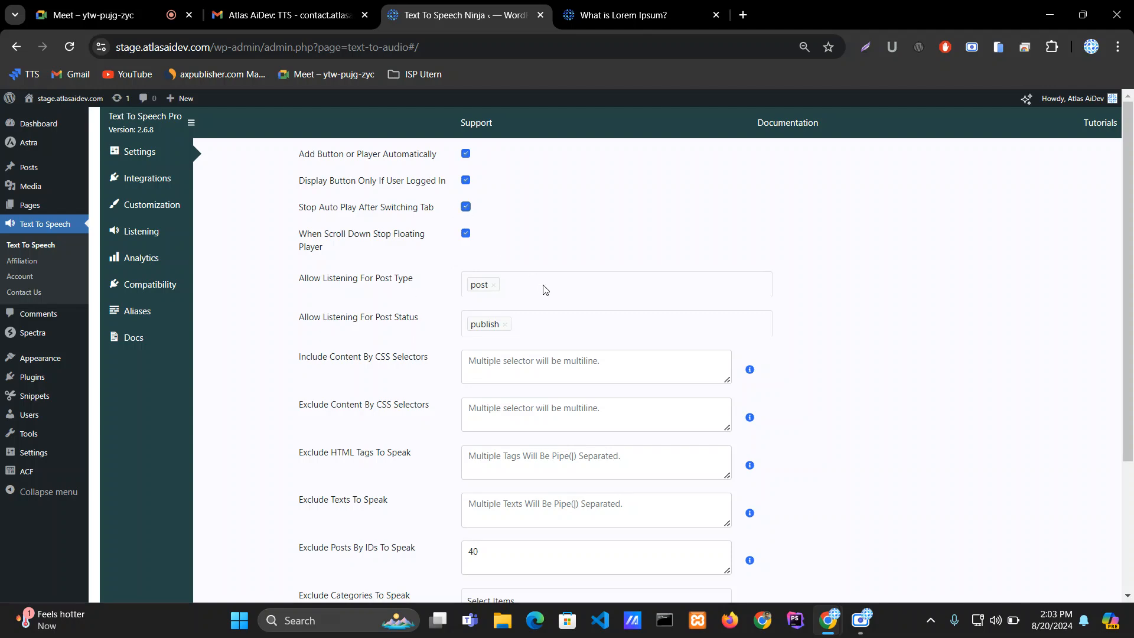
pyautogui.scroll(-3, 661, 551)
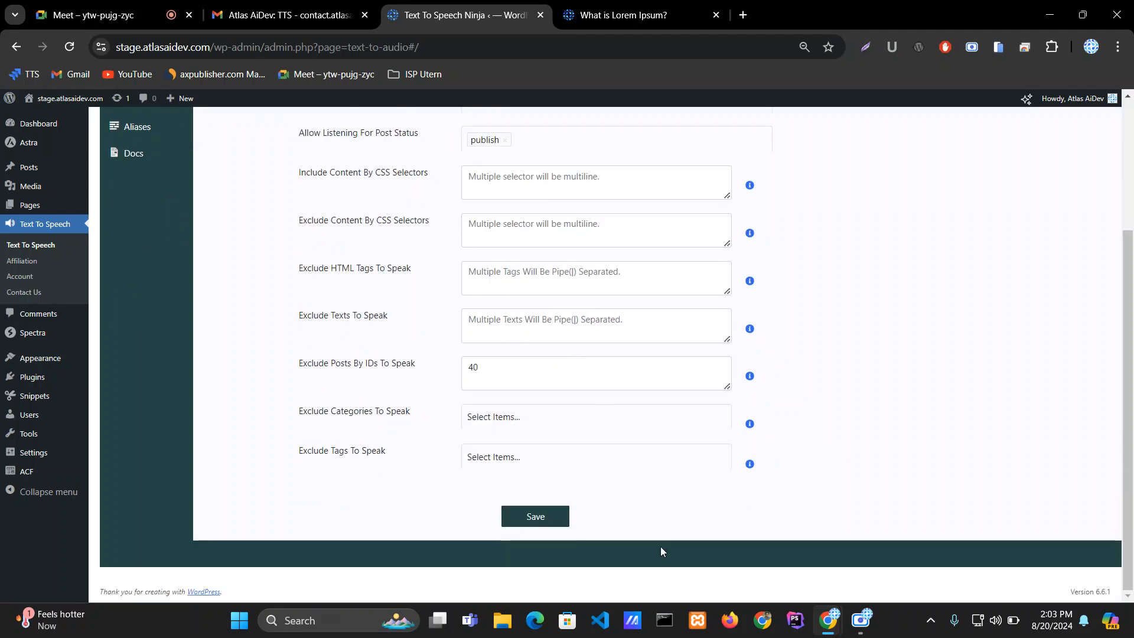
pyautogui.click(538, 522)
# Step: Reload the post and start its Listen player, then switch back to the plugin settings to test tab switching
pyautogui.click(614, 15)
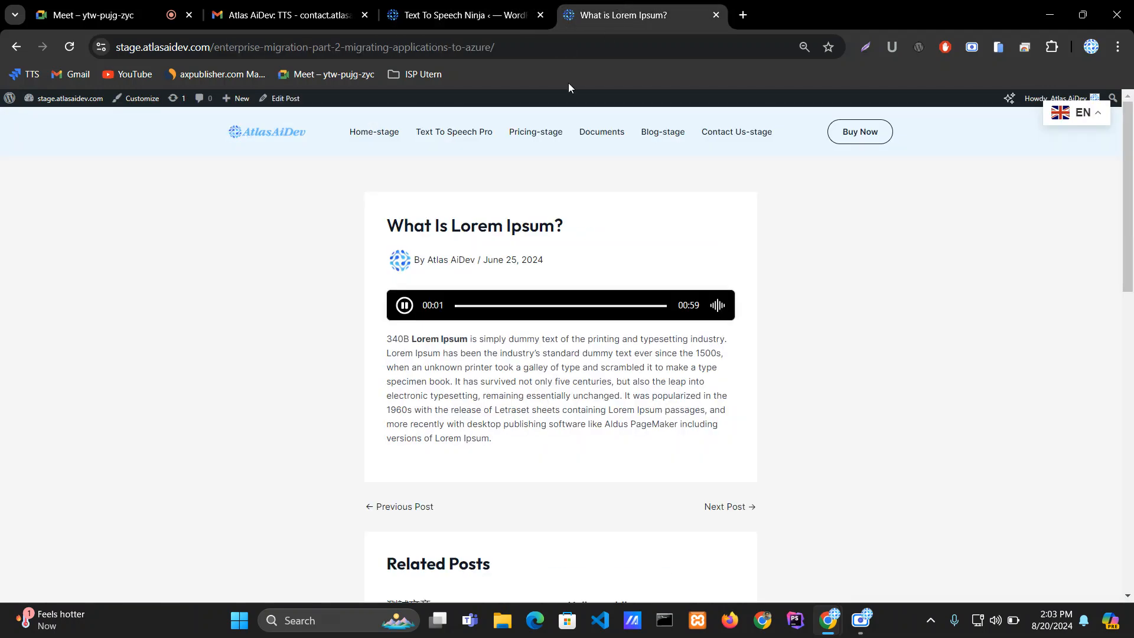
pyautogui.click(69, 47)
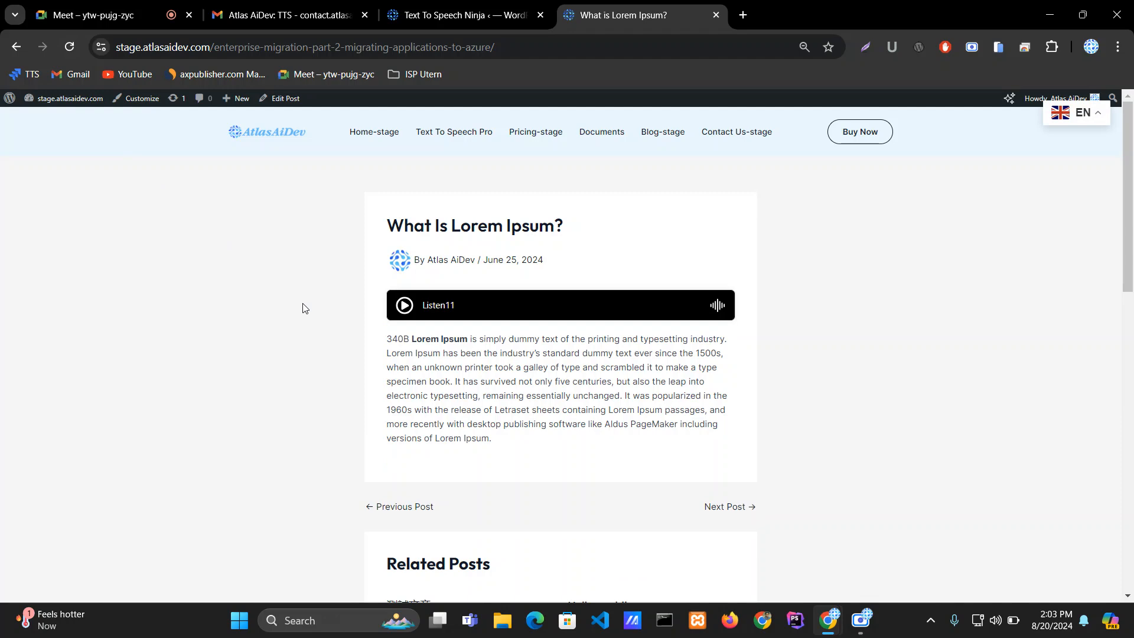
pyautogui.click(404, 304)
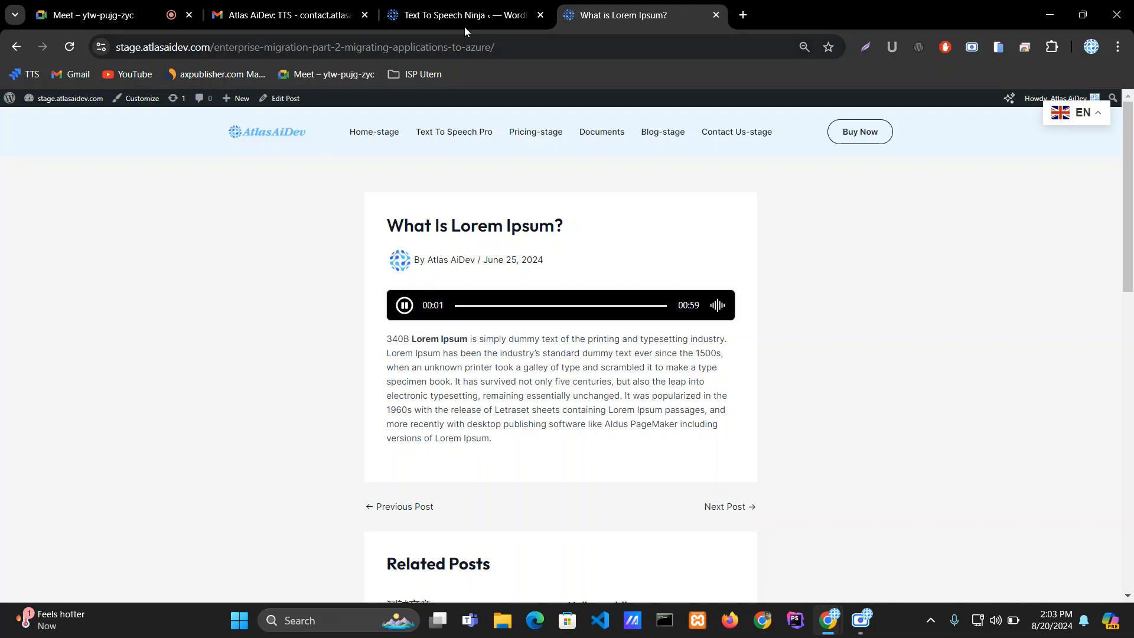
pyautogui.click(461, 15)
pyautogui.click(629, 9)
pyautogui.click(490, 7)
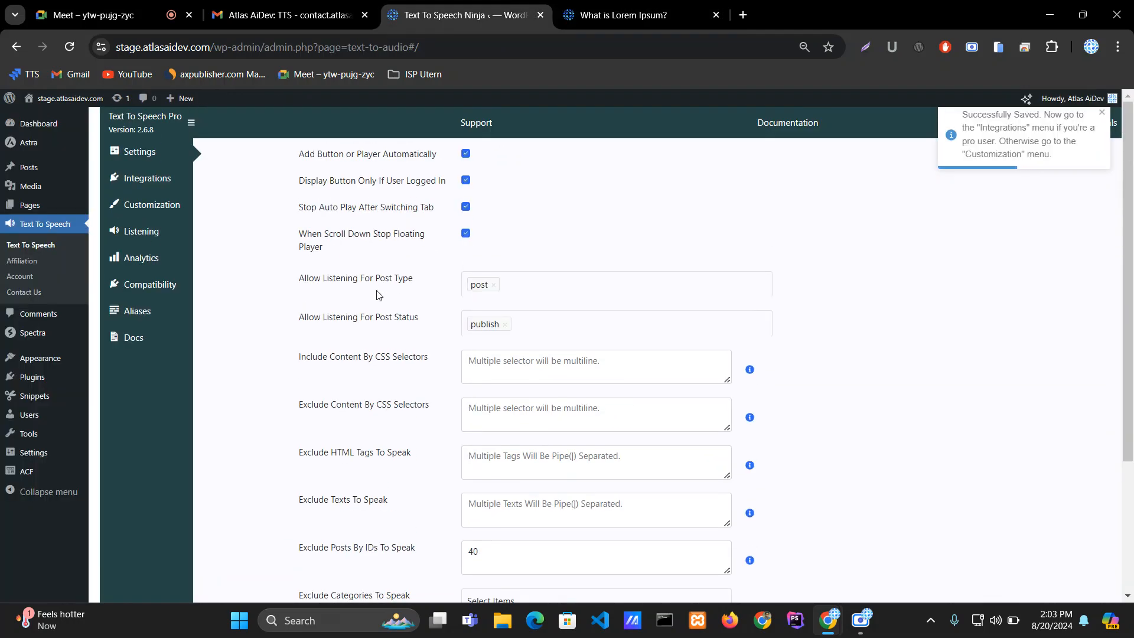
# Step: Turn off Stop Auto Play After Switching Tab and When Scroll Down Stop Floating Player, then save
pyautogui.click(466, 207)
pyautogui.moveTo(299, 234); pyautogui.dragTo(404, 253)
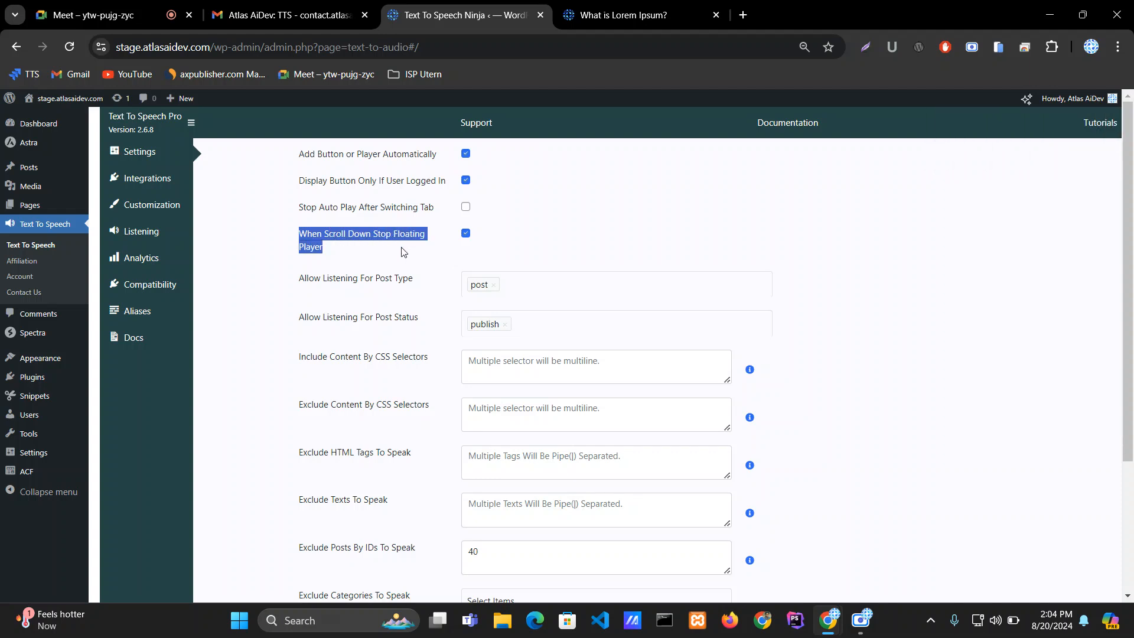
pyautogui.click(403, 253)
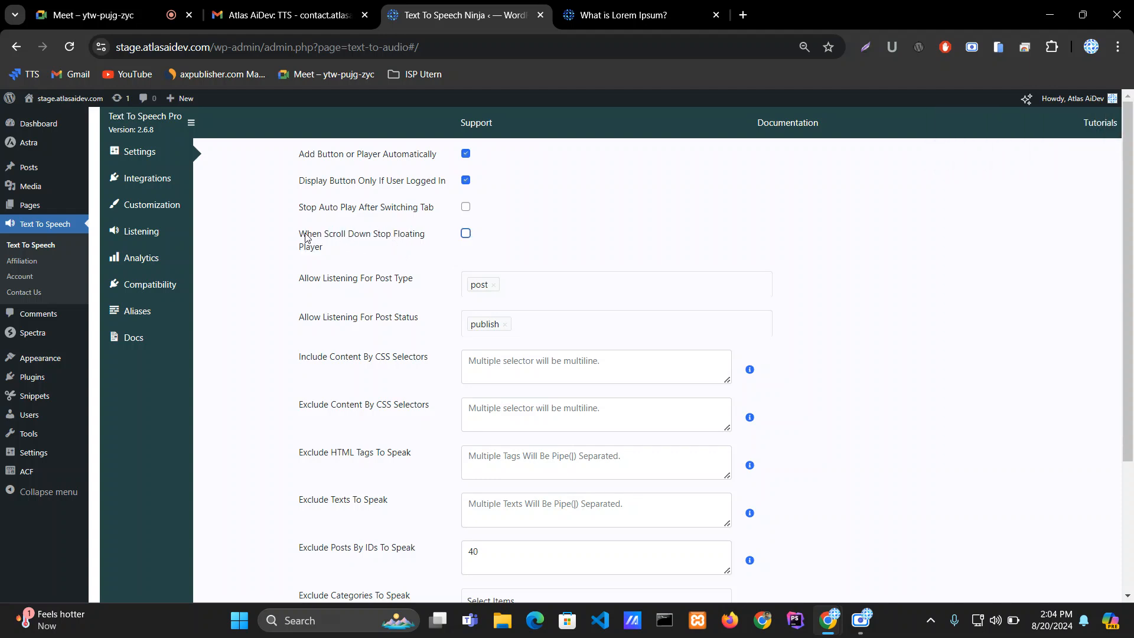
pyautogui.scroll(-3, 469, 293)
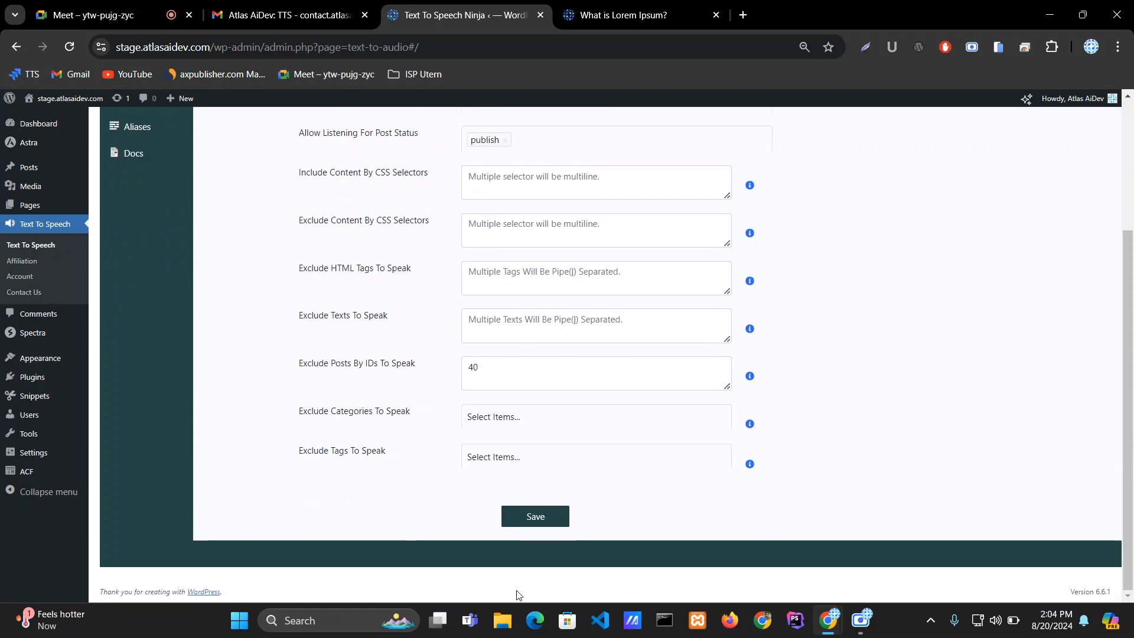
pyautogui.click(540, 516)
# Step: Reload the post and scroll down to check the floating player, then return to the settings
pyautogui.click(623, 15)
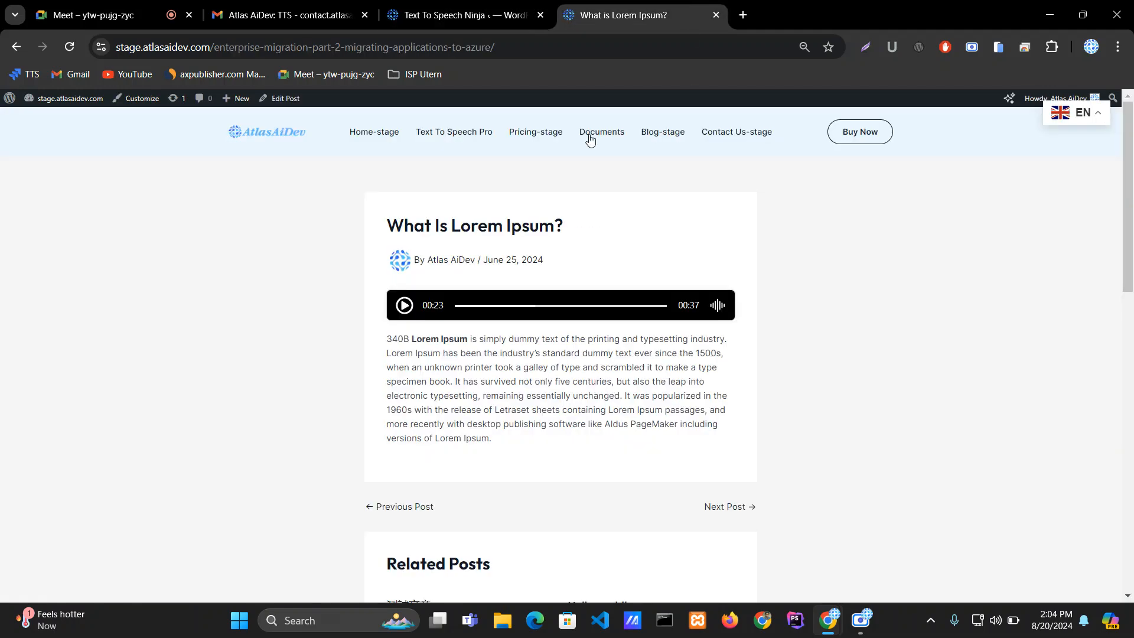
pyautogui.click(65, 48)
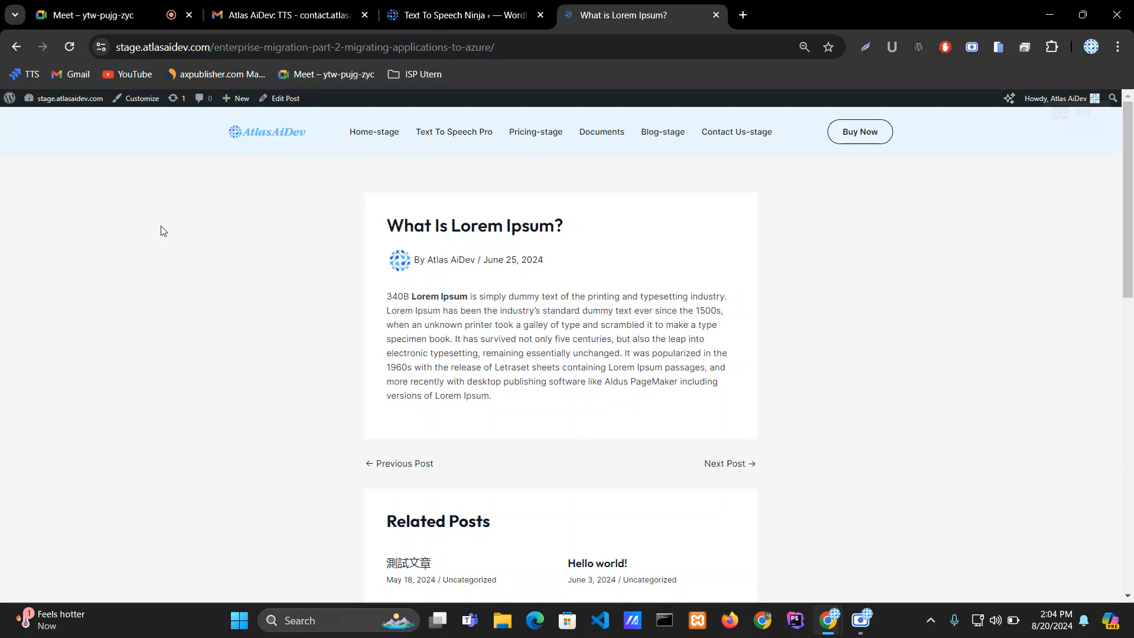
pyautogui.scroll(-6, 213, 240)
pyautogui.scroll(-5, 213, 241)
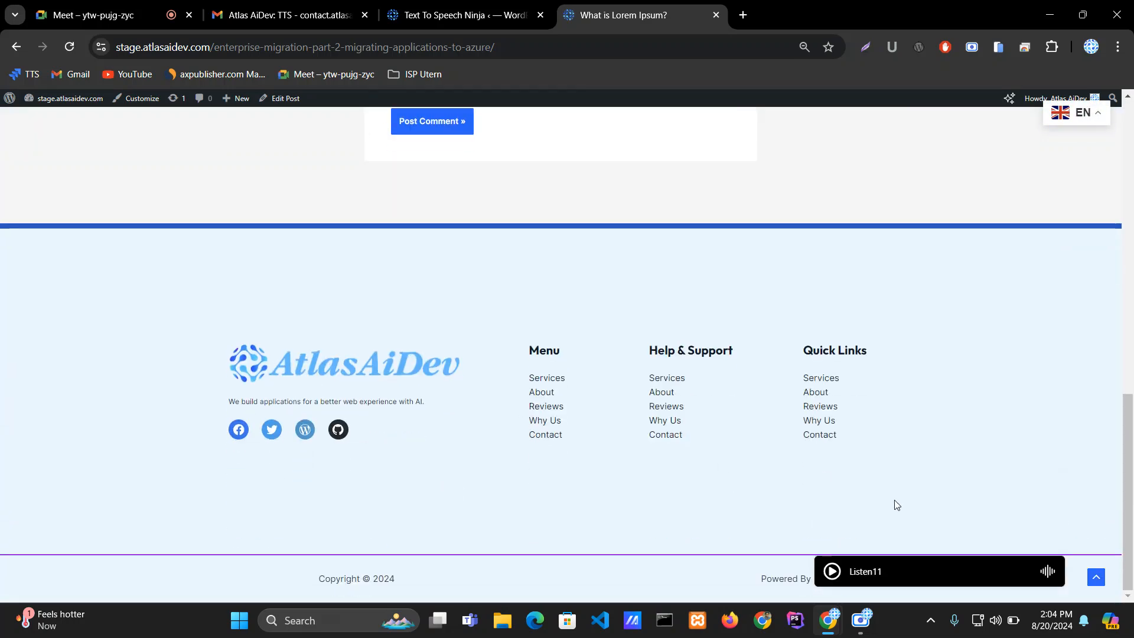
pyautogui.click(489, 8)
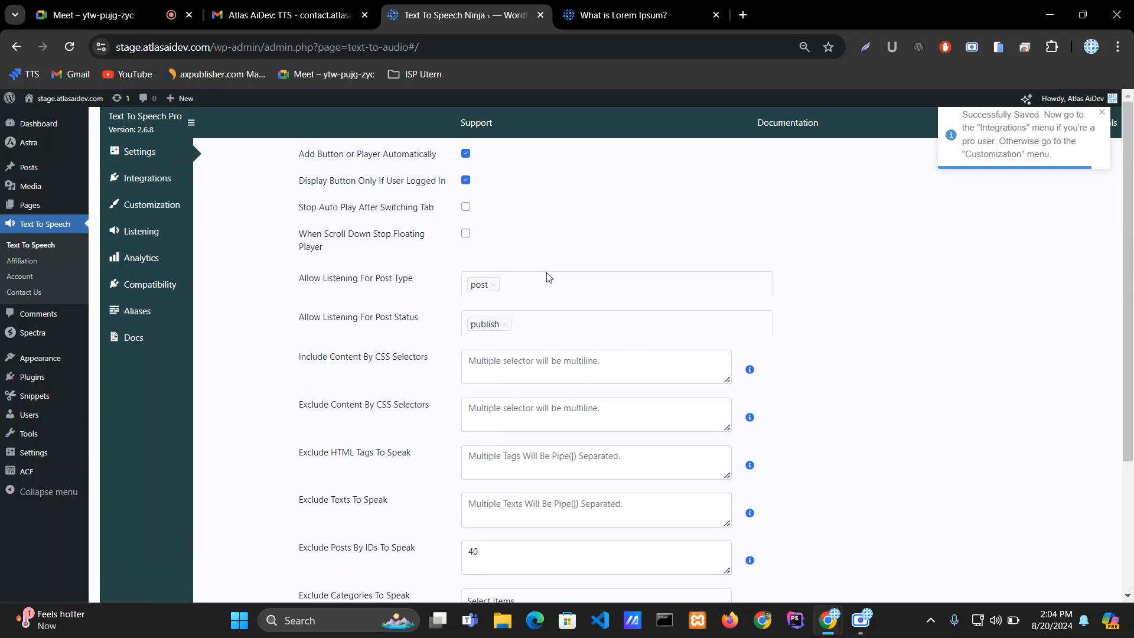
# Step: Re-enable When Scroll Down Stop Floating Player and save the settings
pyautogui.click(465, 234)
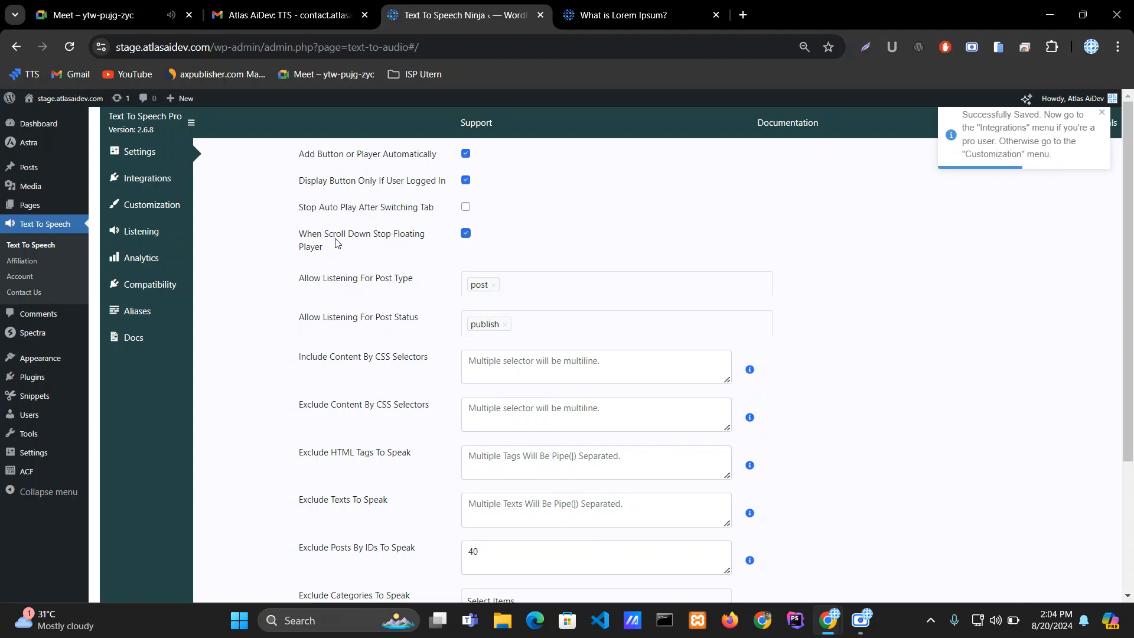
pyautogui.scroll(-3, 335, 243)
pyautogui.click(535, 516)
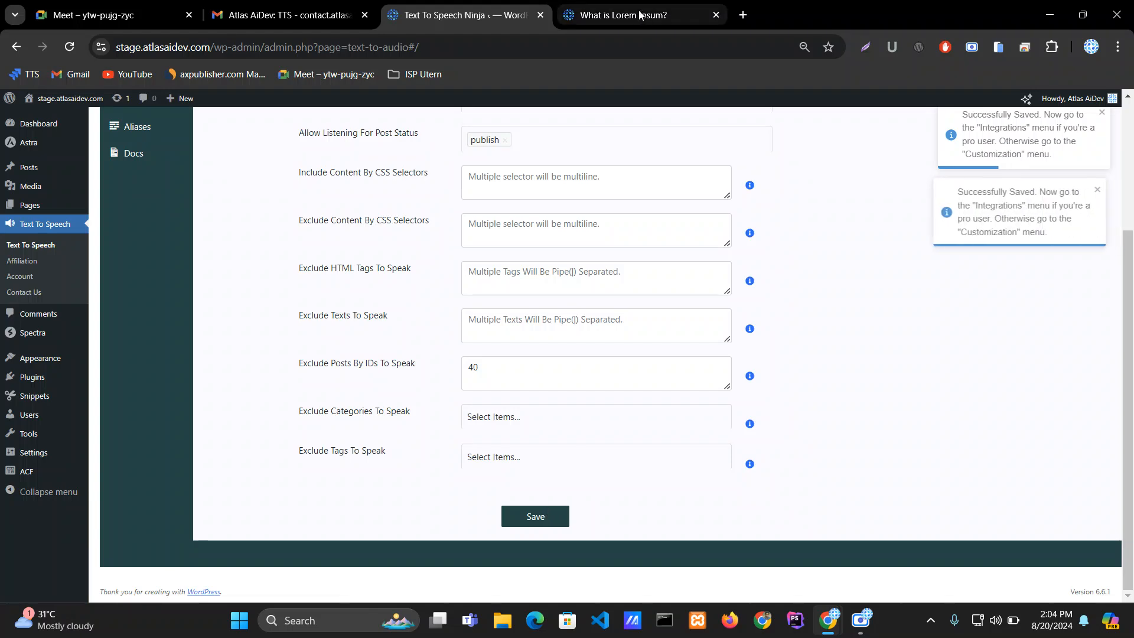
# Step: Reload the post and scroll through it to check the floating player, then return to the settings
pyautogui.click(640, 15)
pyautogui.press('F5')
pyautogui.scroll(10, 473, 341)
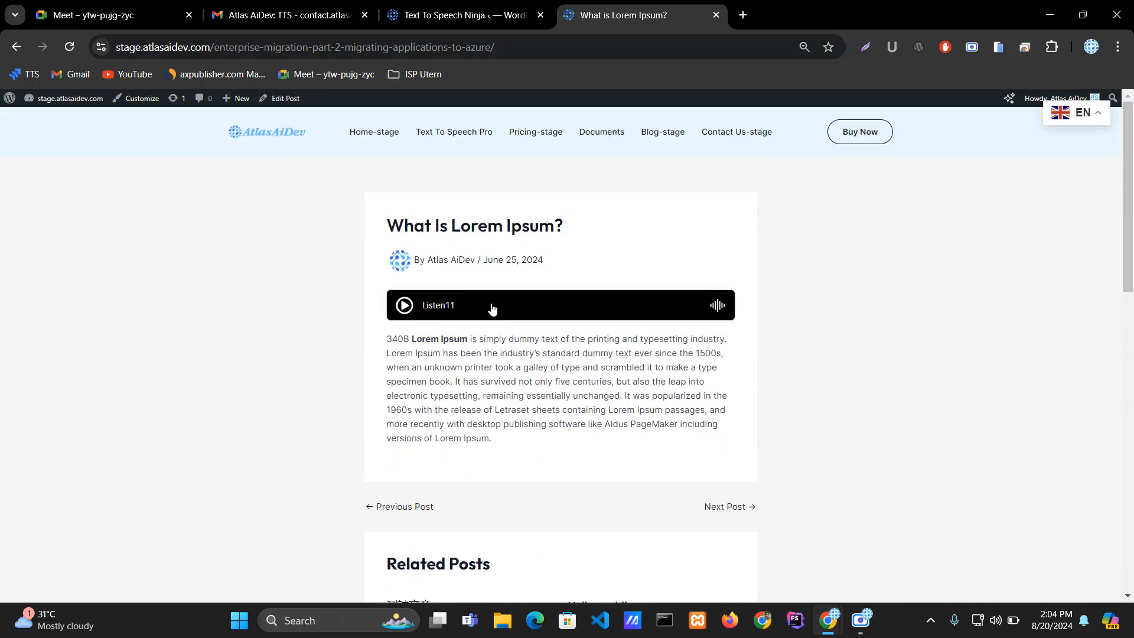
pyautogui.scroll(-15, 307, 290)
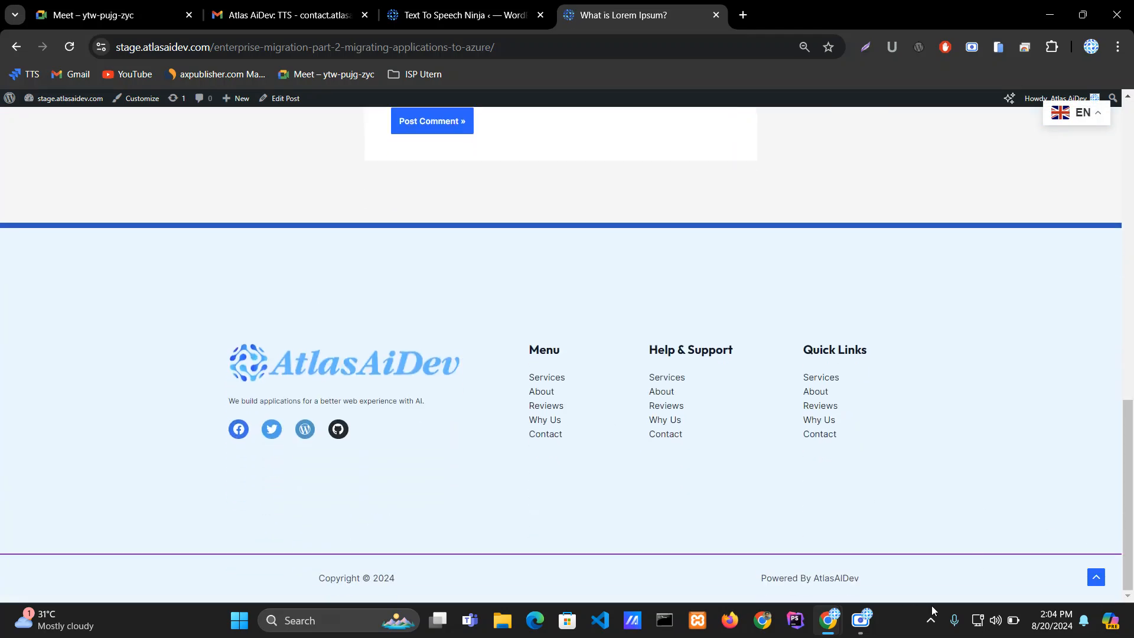
pyautogui.scroll(15, 795, 524)
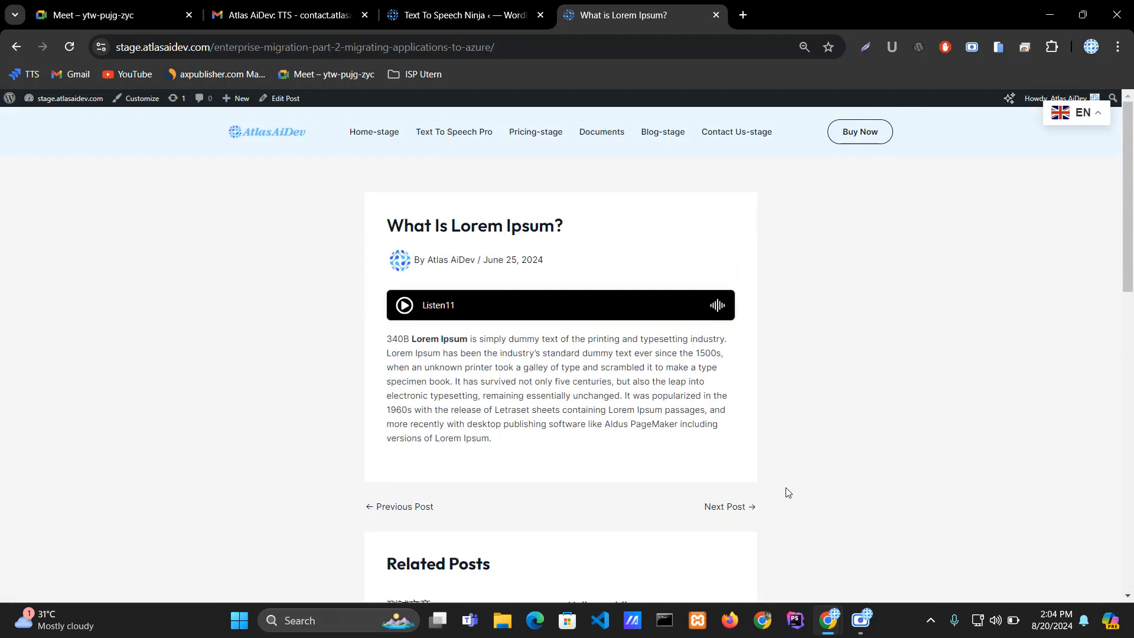
pyautogui.click(479, 14)
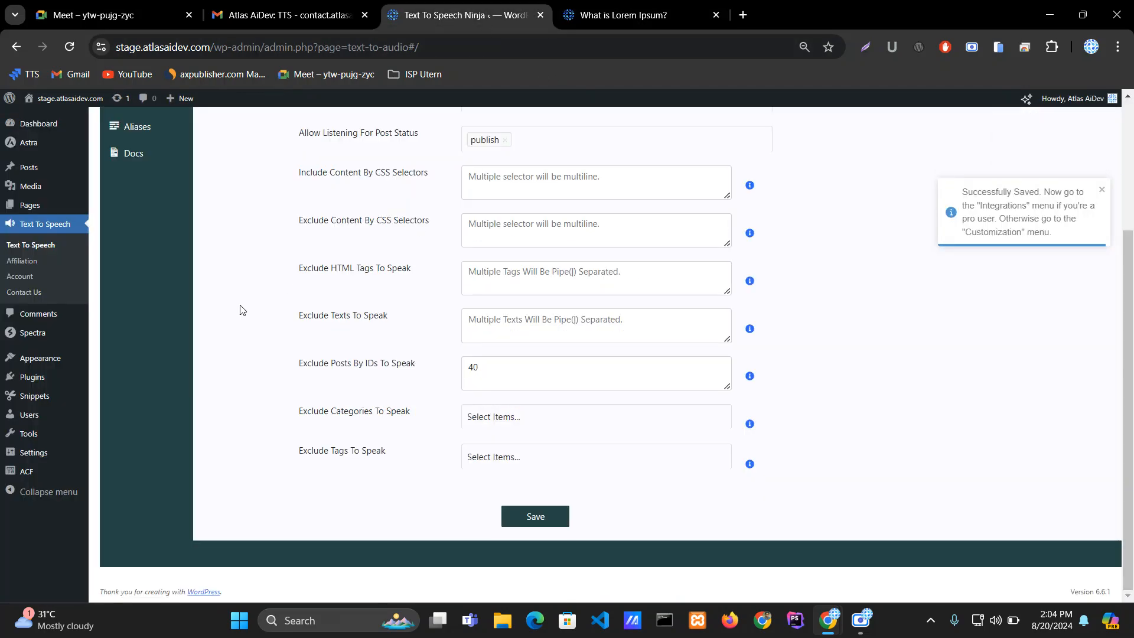
# Step: Add page to the Allow Listening For Post Type list and save the settings
pyautogui.scroll(3, 291, 329)
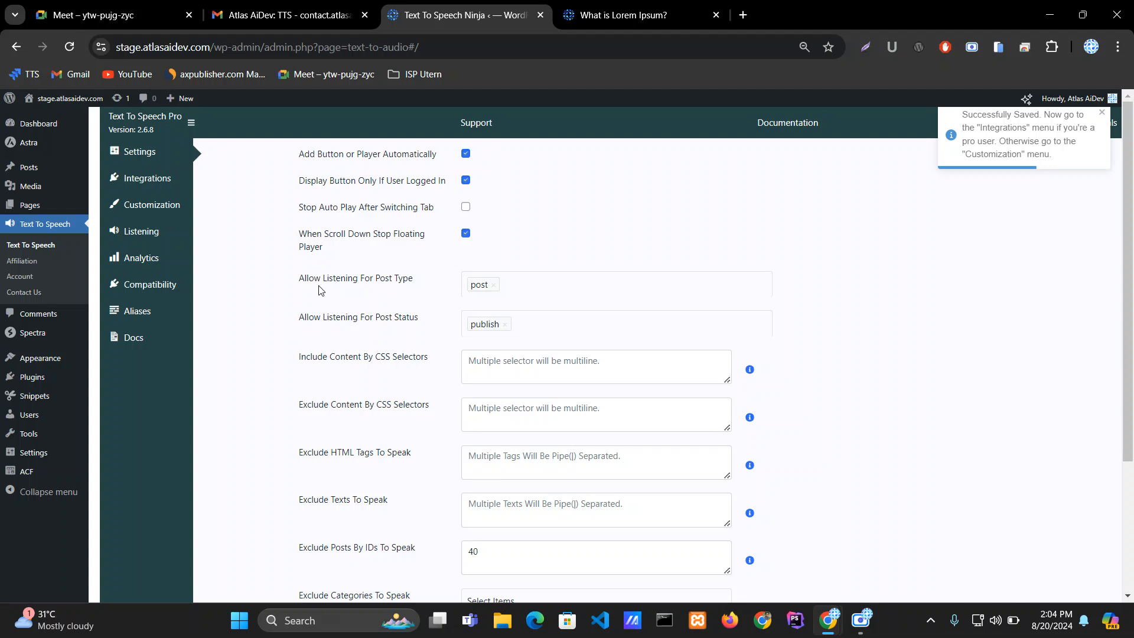
pyautogui.moveTo(301, 284); pyautogui.dragTo(417, 287)
pyautogui.click(418, 287)
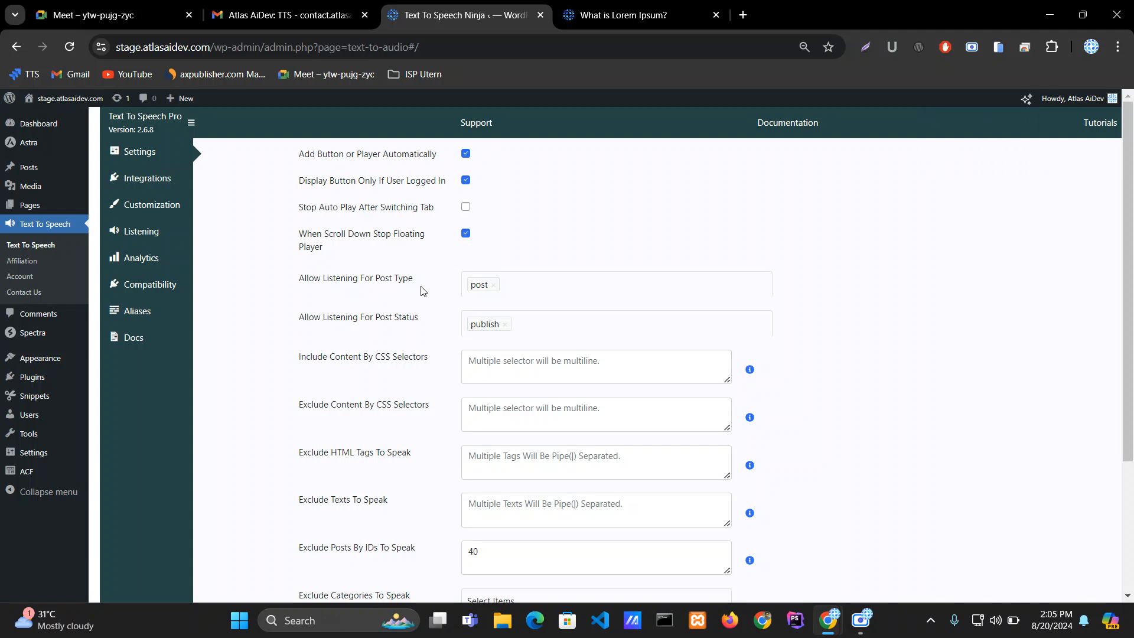
pyautogui.click(531, 291)
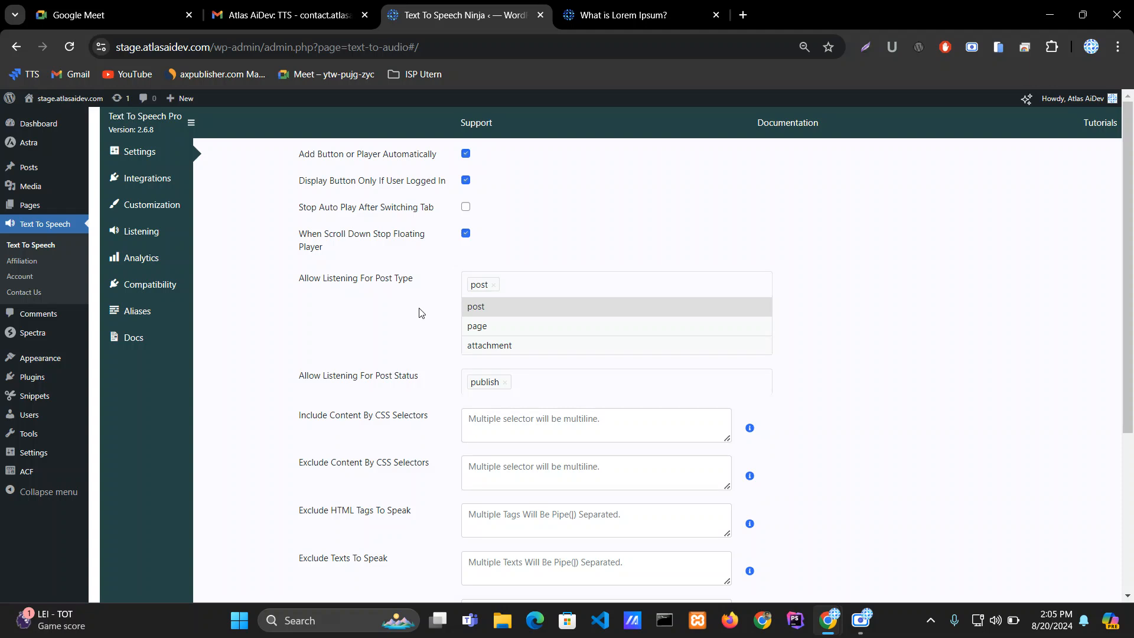
pyautogui.click(483, 328)
pyautogui.tripleClick(379, 286)
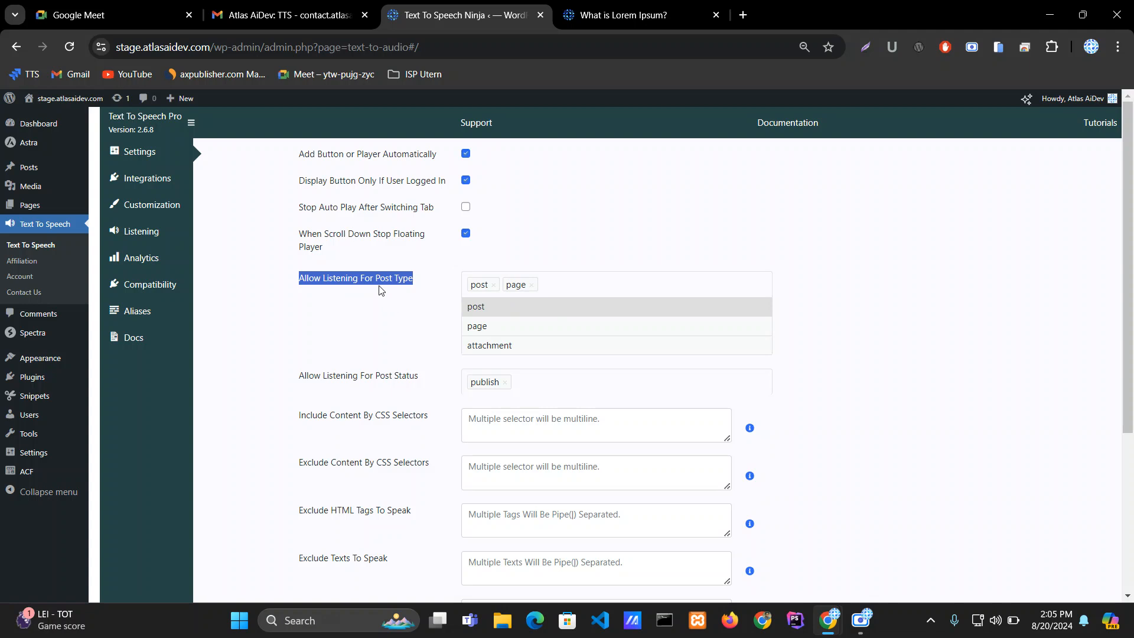
pyautogui.click(380, 288)
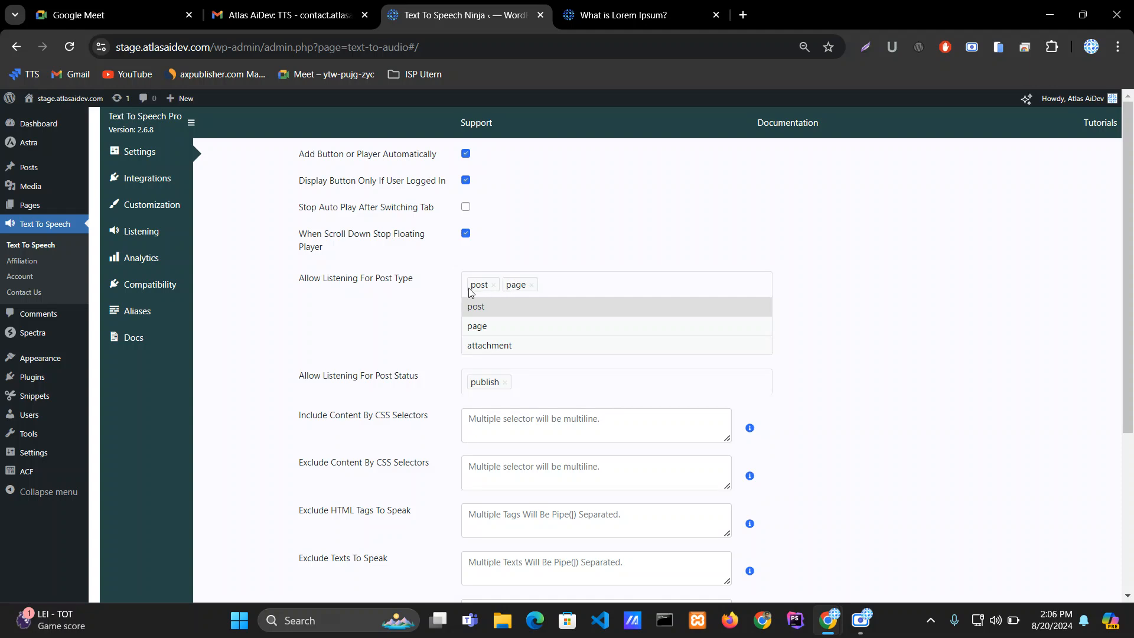
pyautogui.scroll(-4, 507, 438)
pyautogui.click(532, 526)
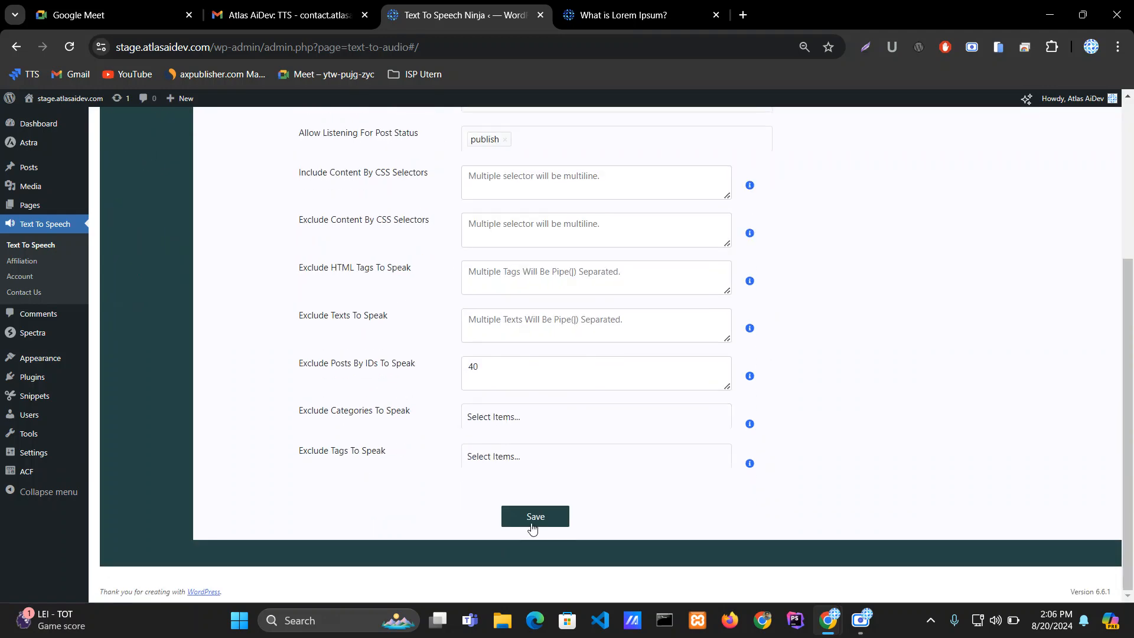
# Step: Reload the post and open the Text To Speech Pro page to check its player, then return to the settings
pyautogui.click(649, 14)
pyautogui.press('F5')
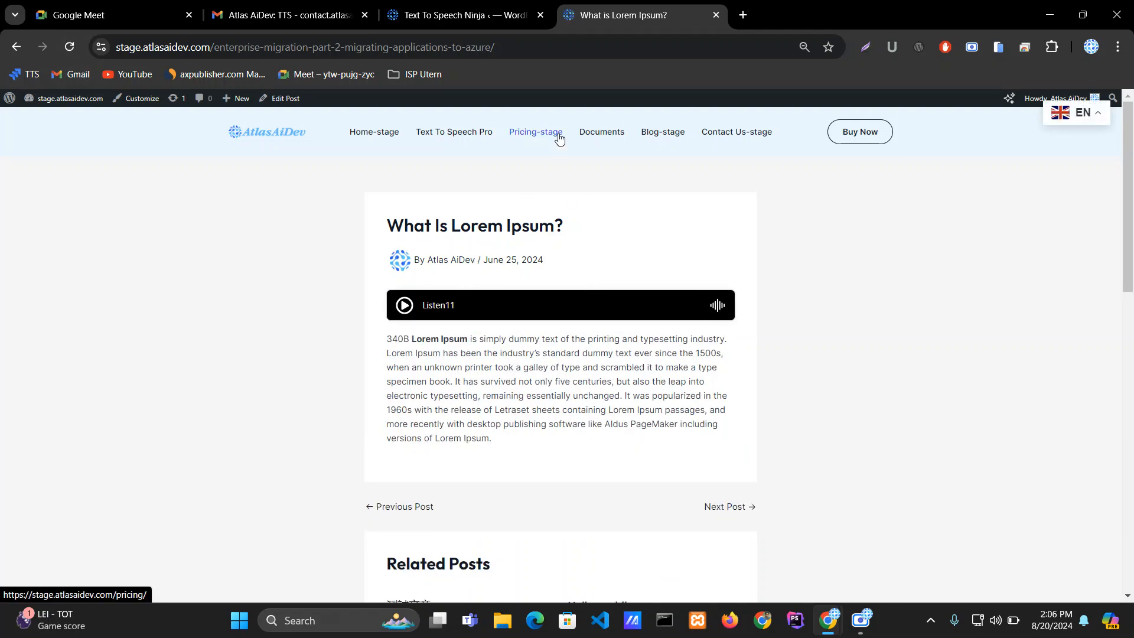
pyautogui.keyDown('ctrl'); pyautogui.click(452, 132); pyautogui.keyUp('ctrl')
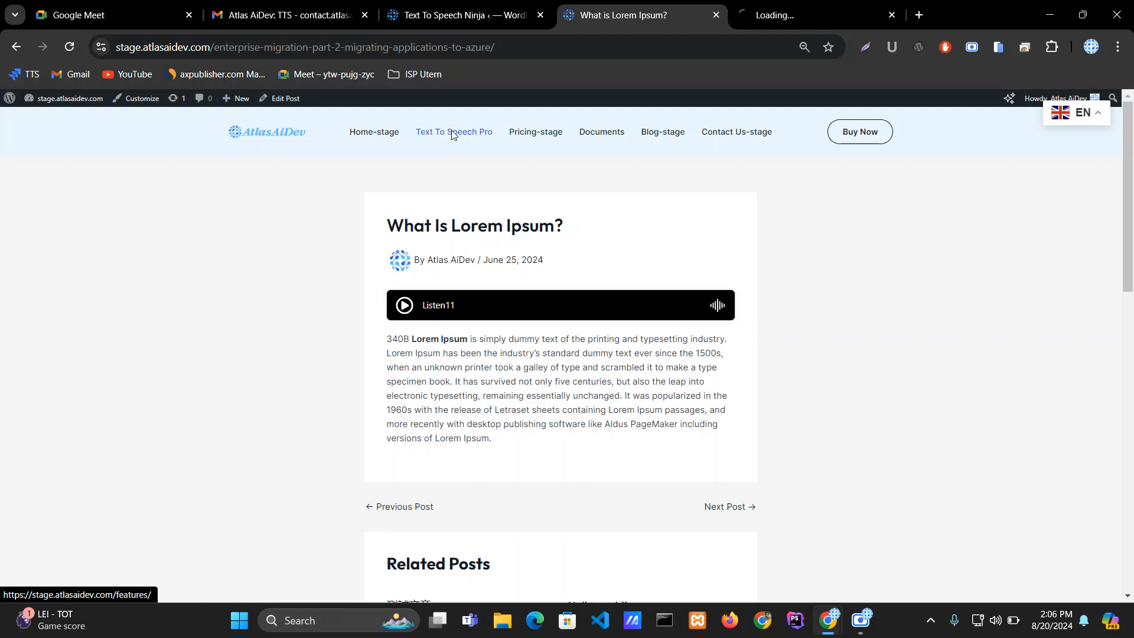
pyautogui.click(769, 8)
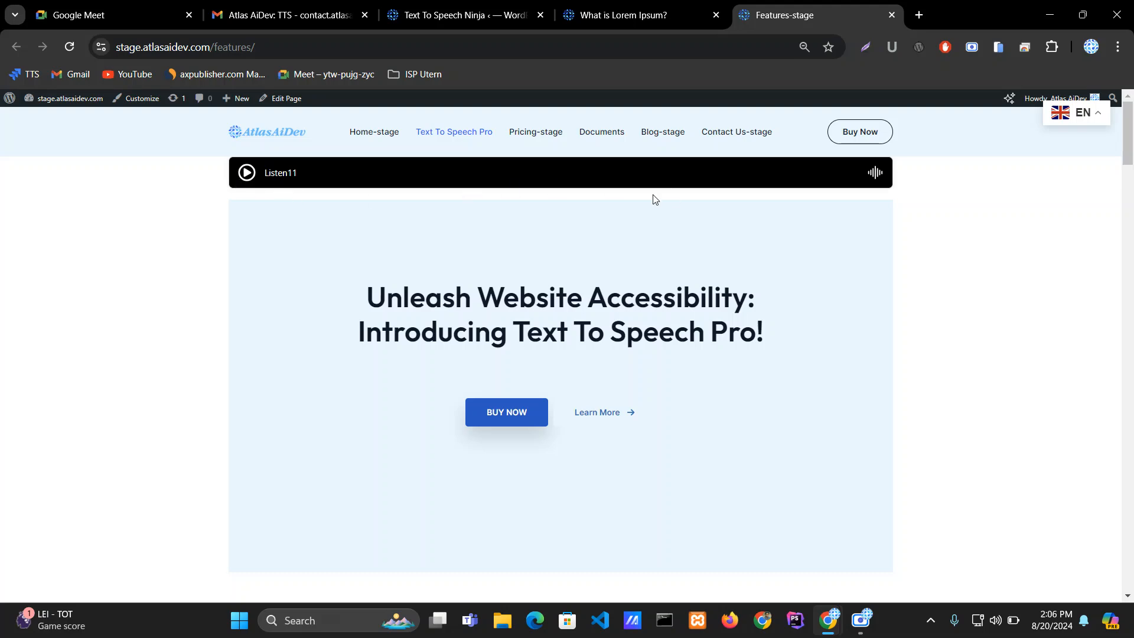
pyautogui.click(463, 13)
# Step: Remove page from the Allow Listening For Post Type list and save the settings
pyautogui.scroll(4, 502, 213)
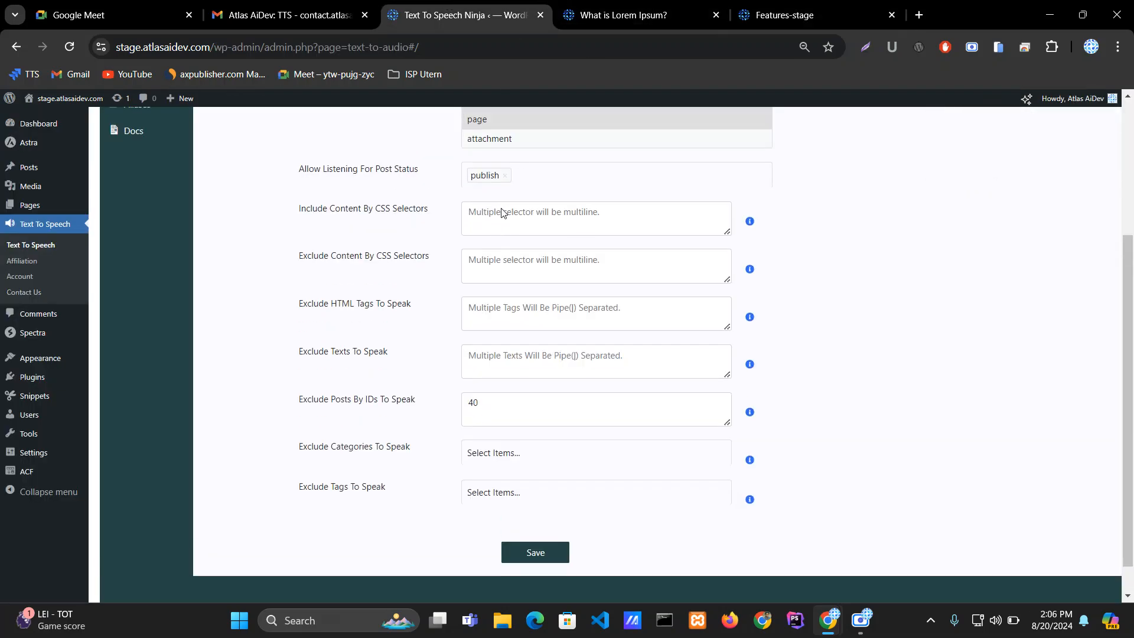
pyautogui.click(531, 264)
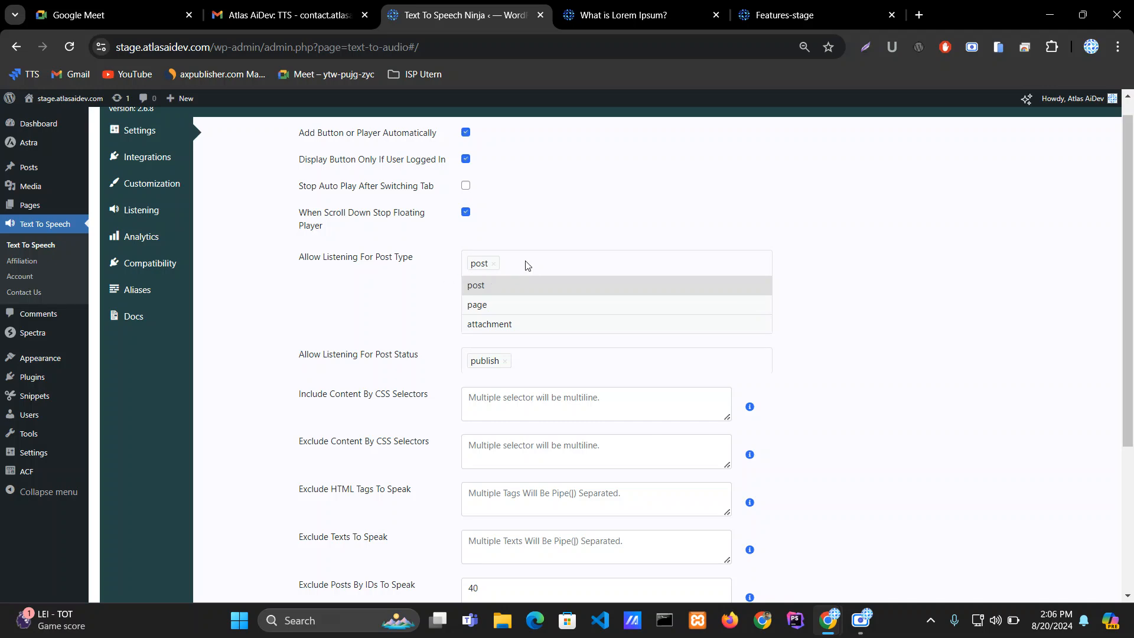
pyautogui.scroll(-4, 379, 288)
pyautogui.click(537, 520)
pyautogui.scroll(3, 422, 414)
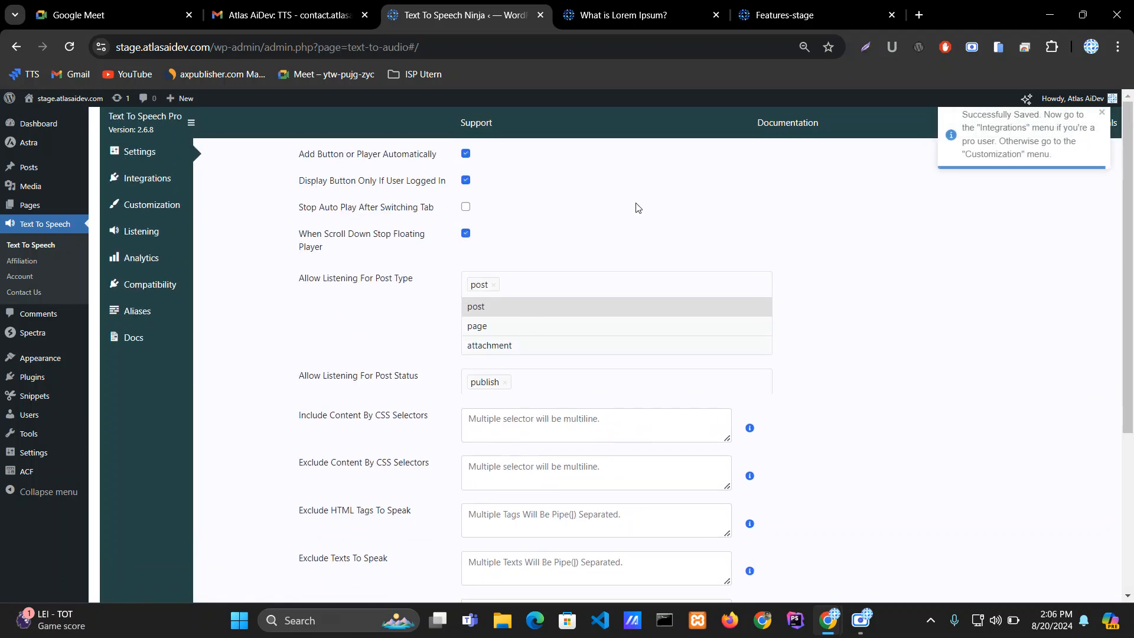
# Step: Reload the Text To Speech Pro page to check its player, then return to the plugin settings
pyautogui.click(780, 15)
pyautogui.click(70, 47)
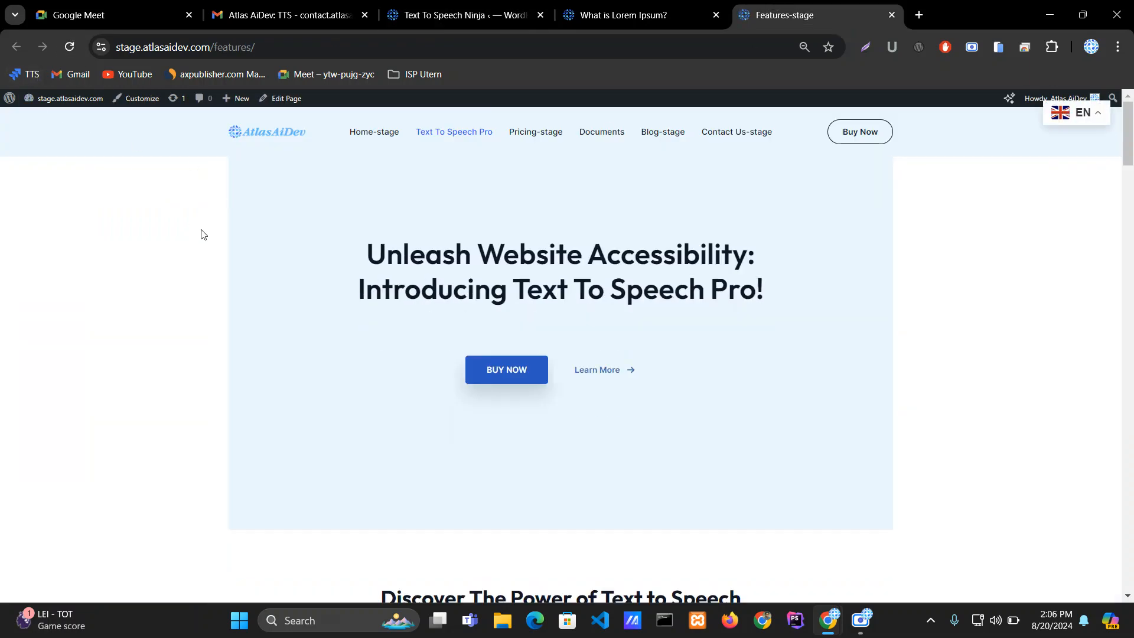
pyautogui.click(482, 14)
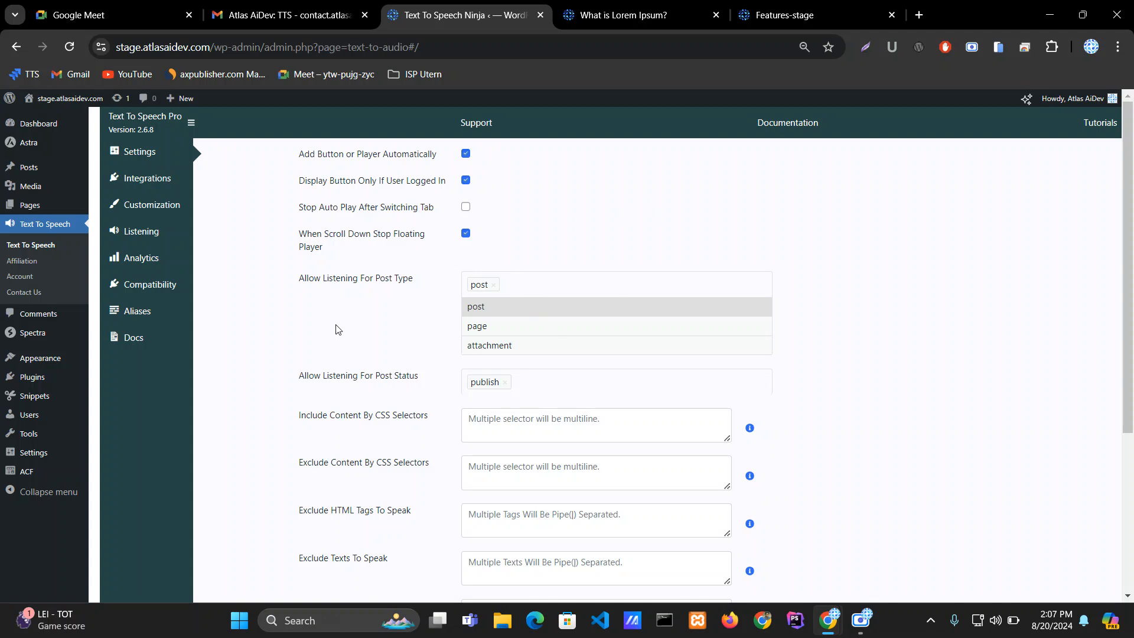
# Step: Open the post status options, then reload the What Is Lorem Ipsum? post to check its player and return to the settings
pyautogui.scroll(-1, 338, 329)
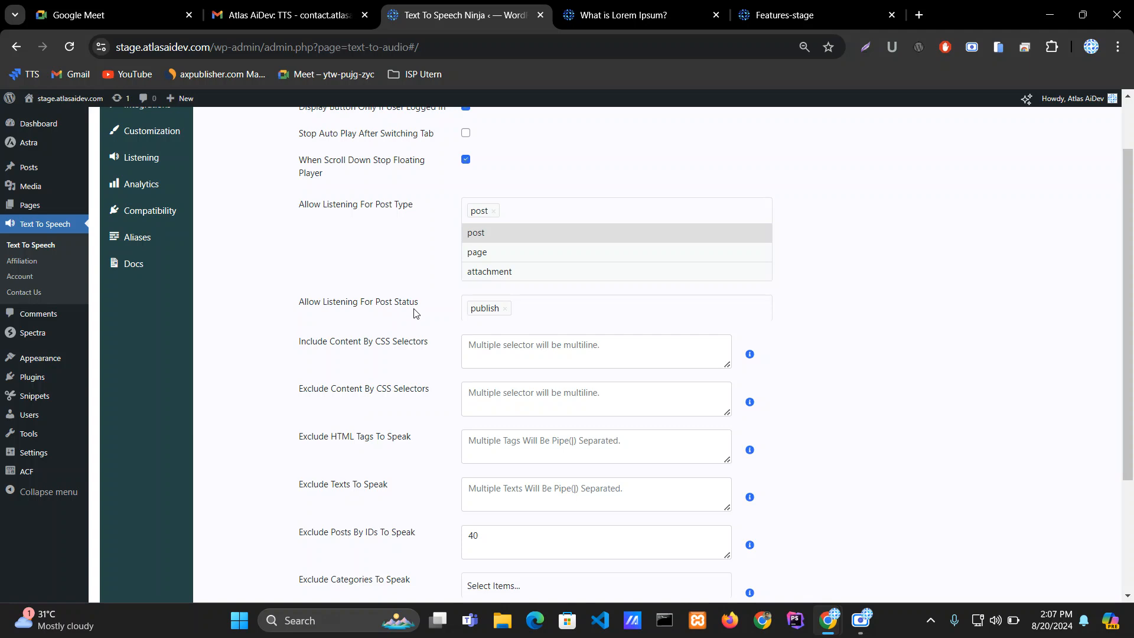
pyautogui.click(565, 314)
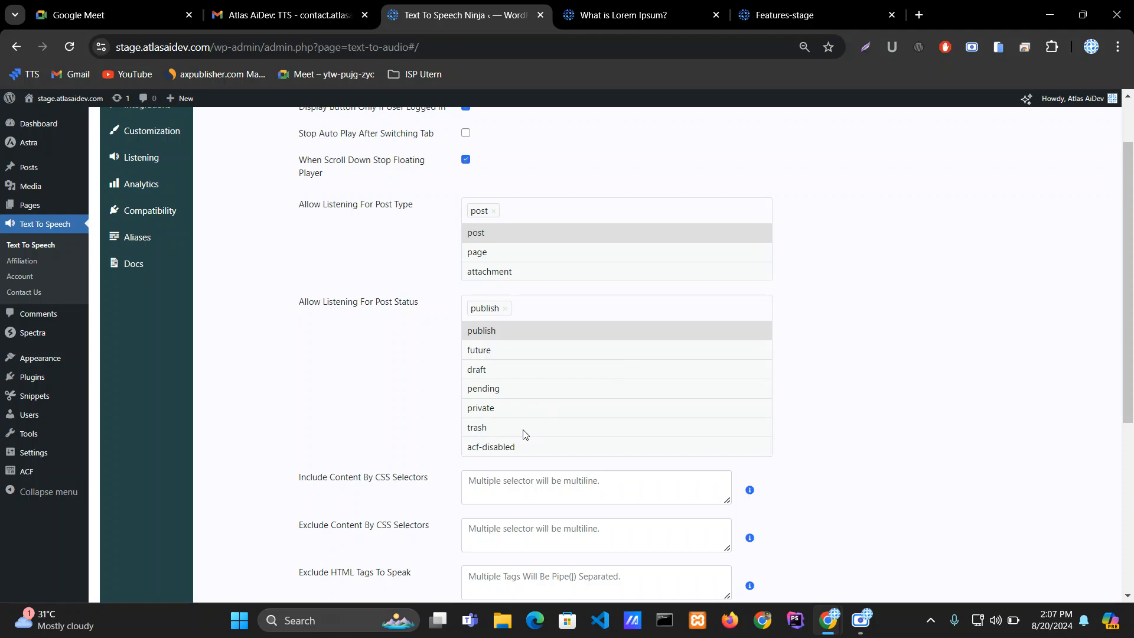
pyautogui.click(680, 10)
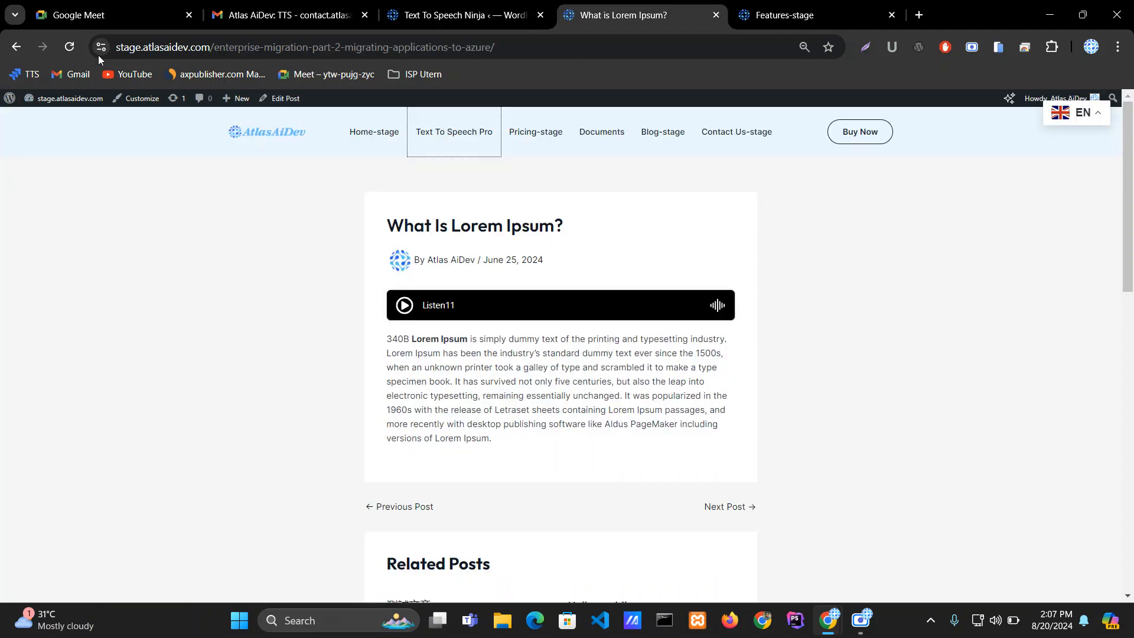
pyautogui.click(69, 41)
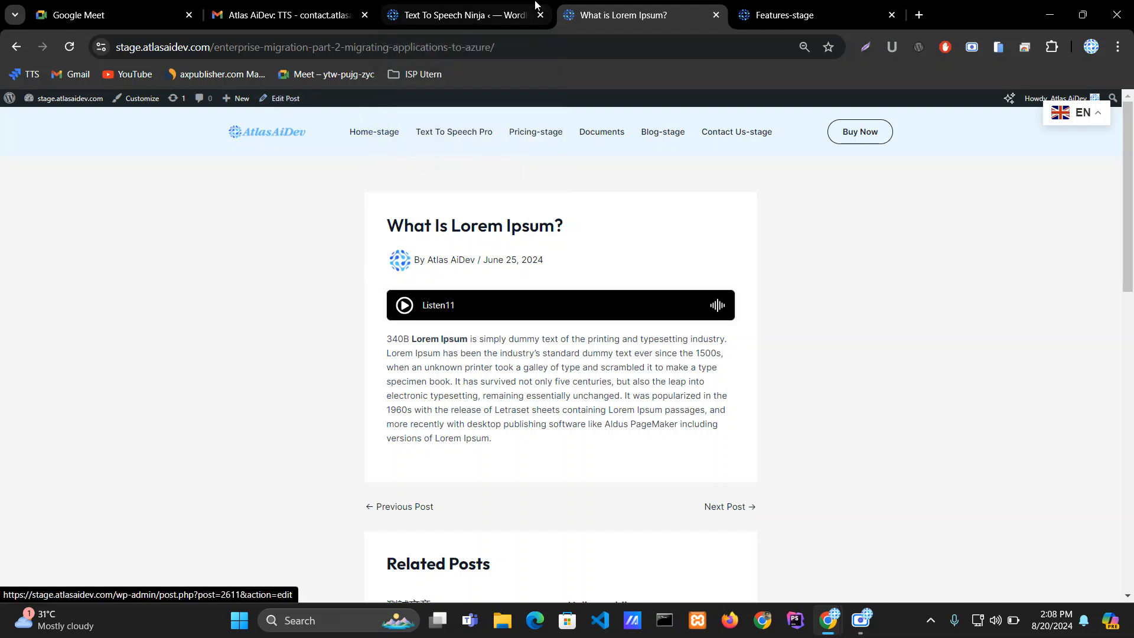
pyautogui.click(508, 12)
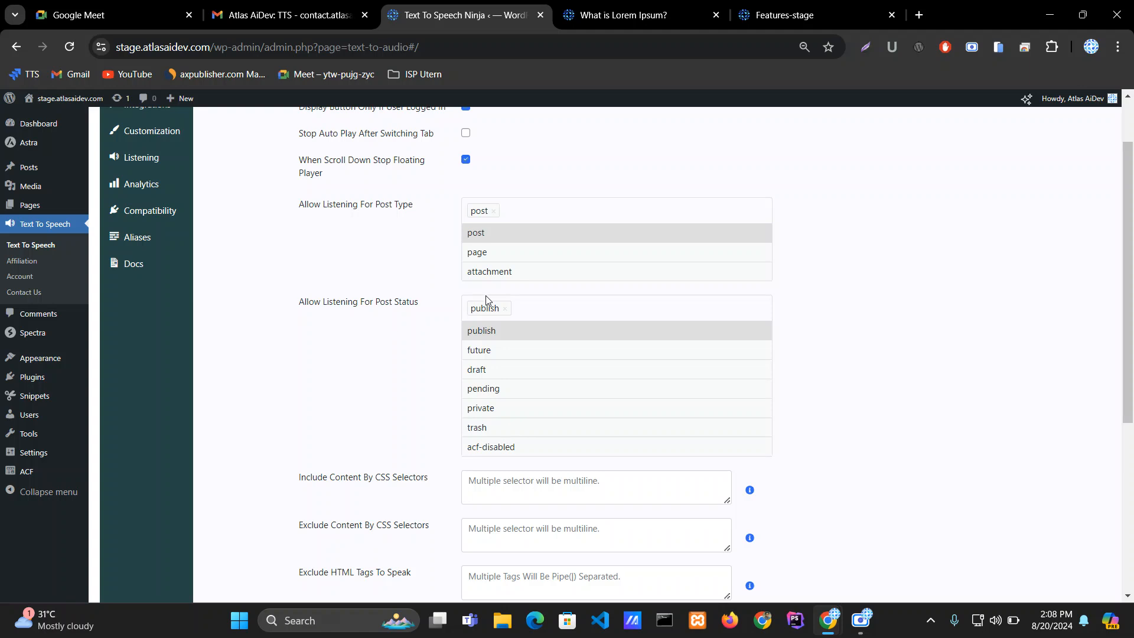
# Step: Replace publish with draft in the Allow Listening For Post Status list and save the settings
pyautogui.click(509, 310)
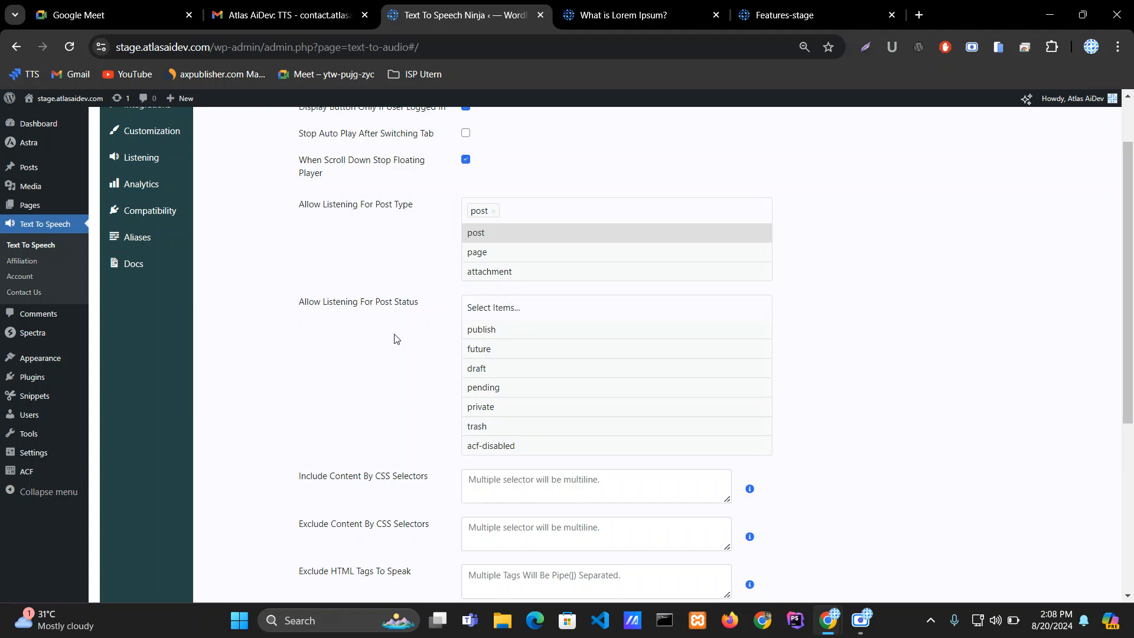
pyautogui.click(493, 369)
pyautogui.scroll(1, 493, 368)
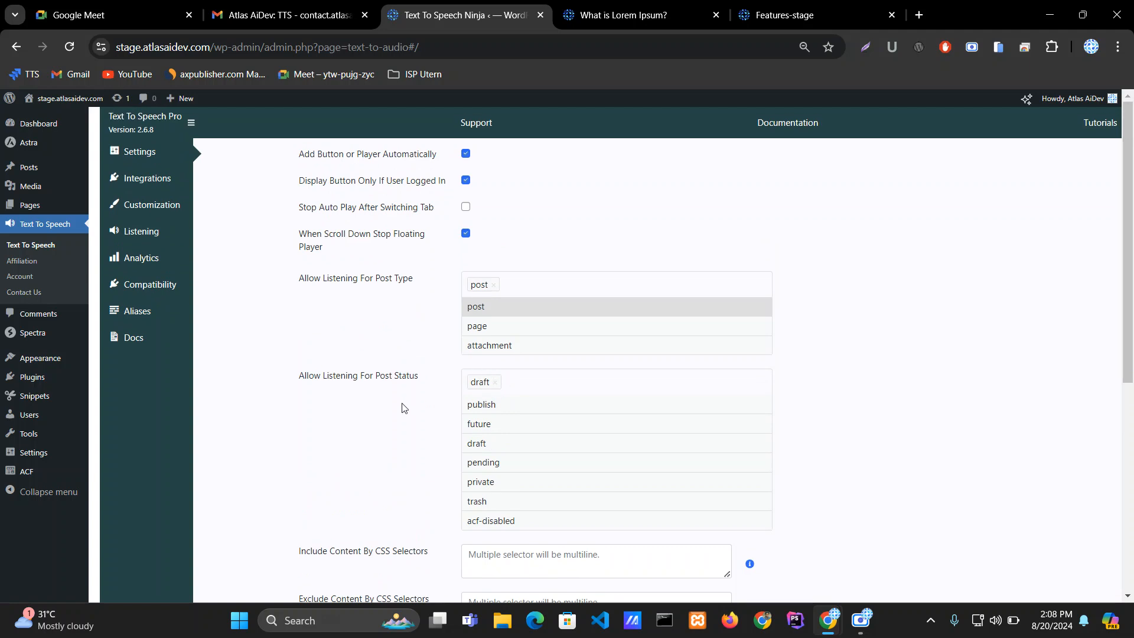
pyautogui.scroll(-2, 403, 407)
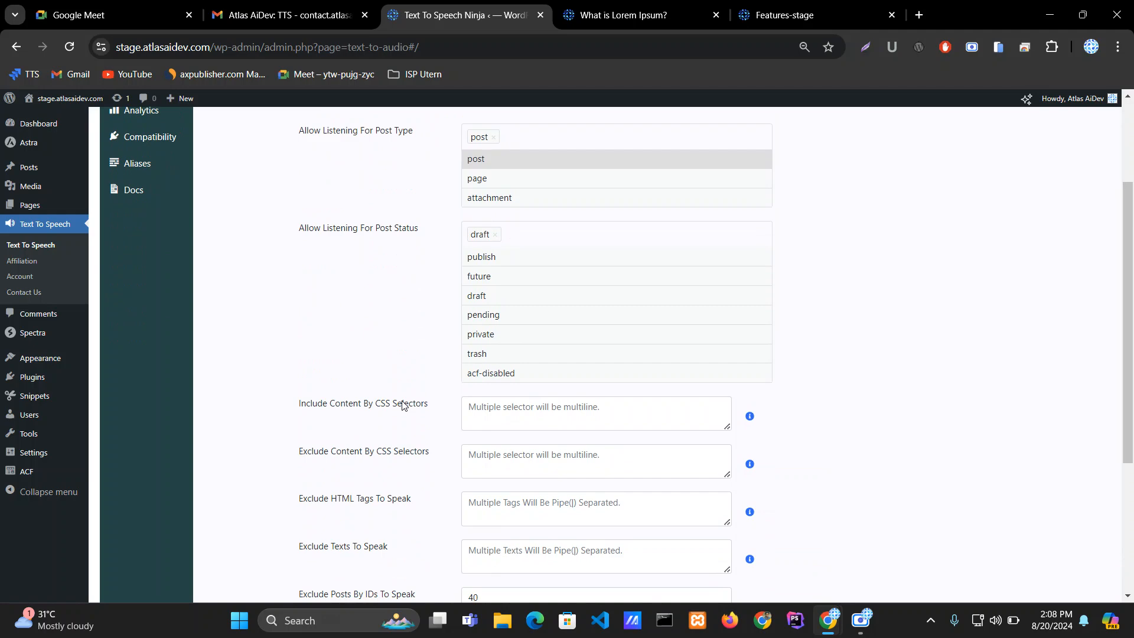
pyautogui.scroll(-3, 402, 405)
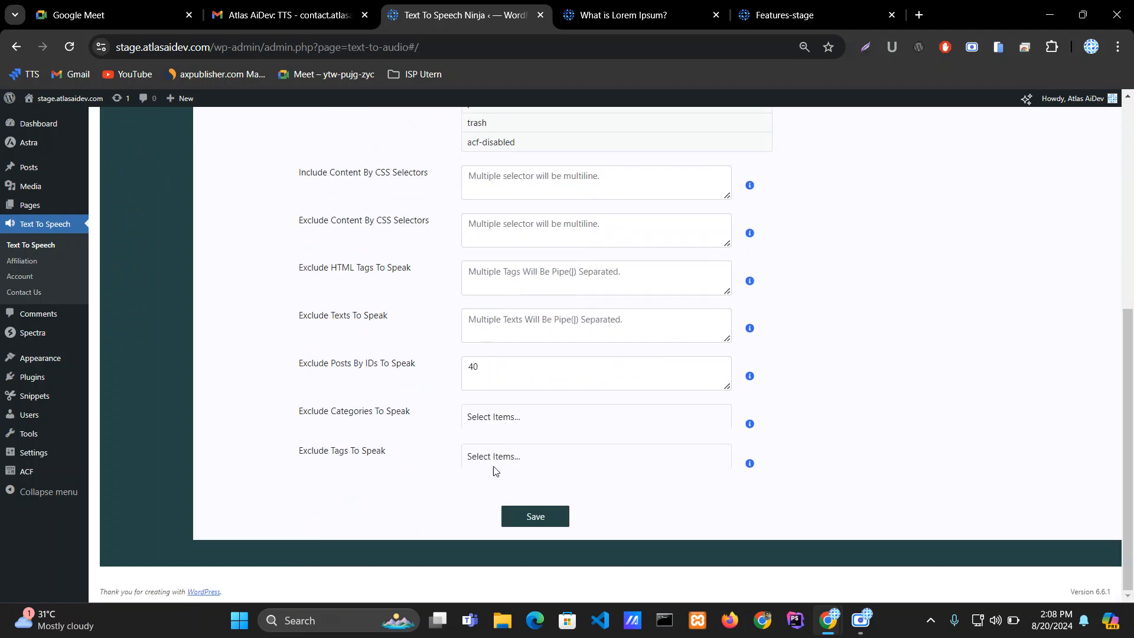
pyautogui.click(525, 515)
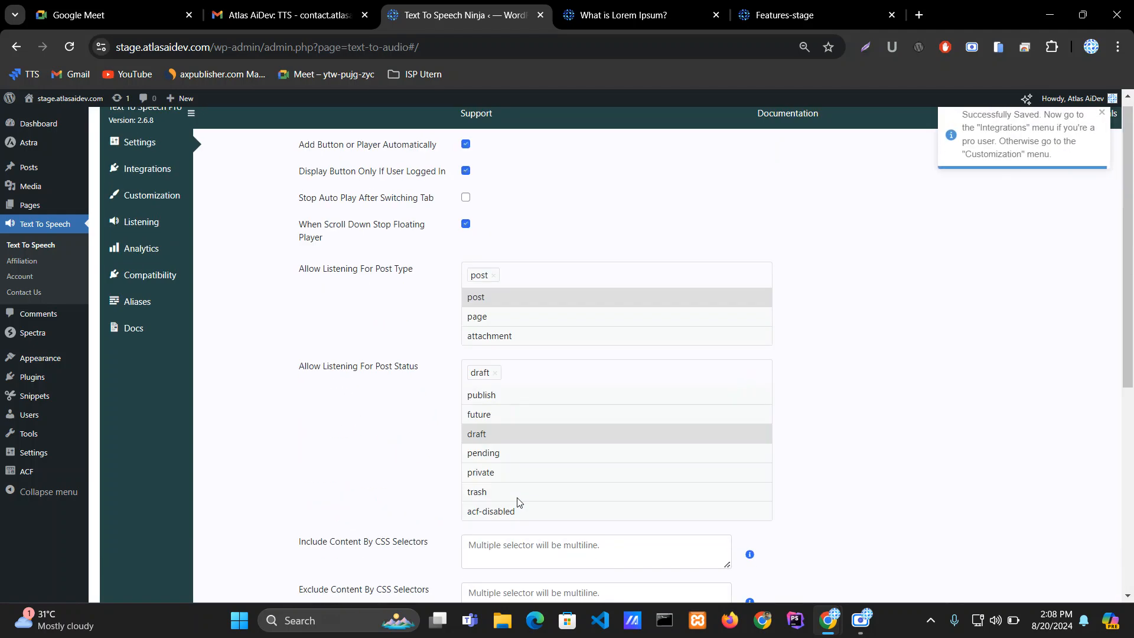
# Step: Reload the What Is Lorem Ipsum? post to check its player, open its editor in a new tab, and return to settings
pyautogui.hotkey('ctrl', 'Tab')
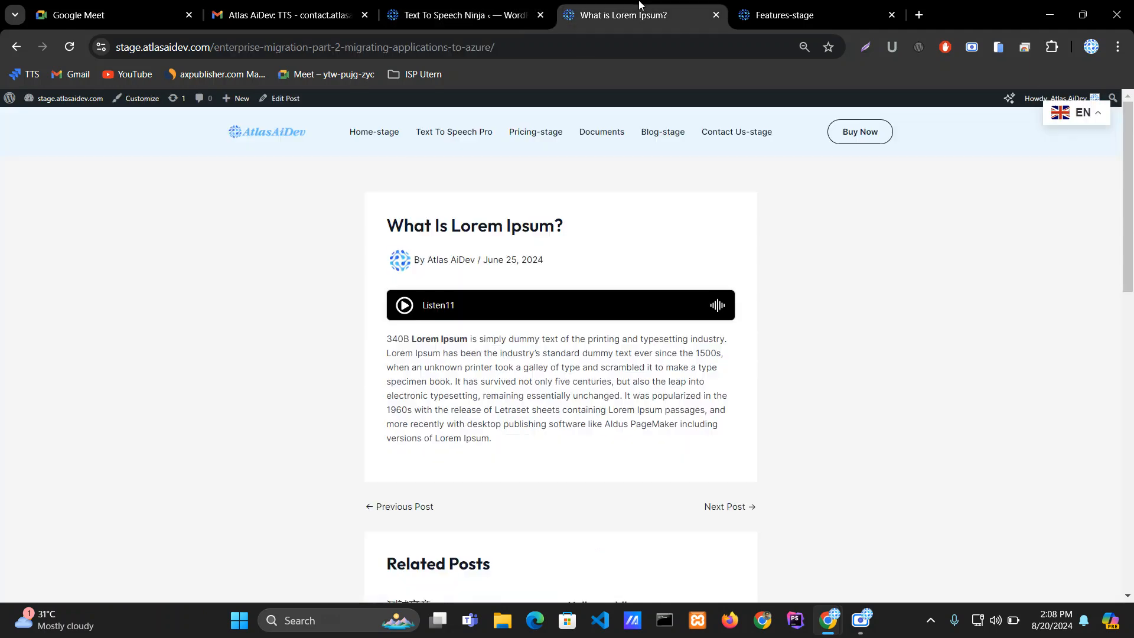
pyautogui.click(69, 49)
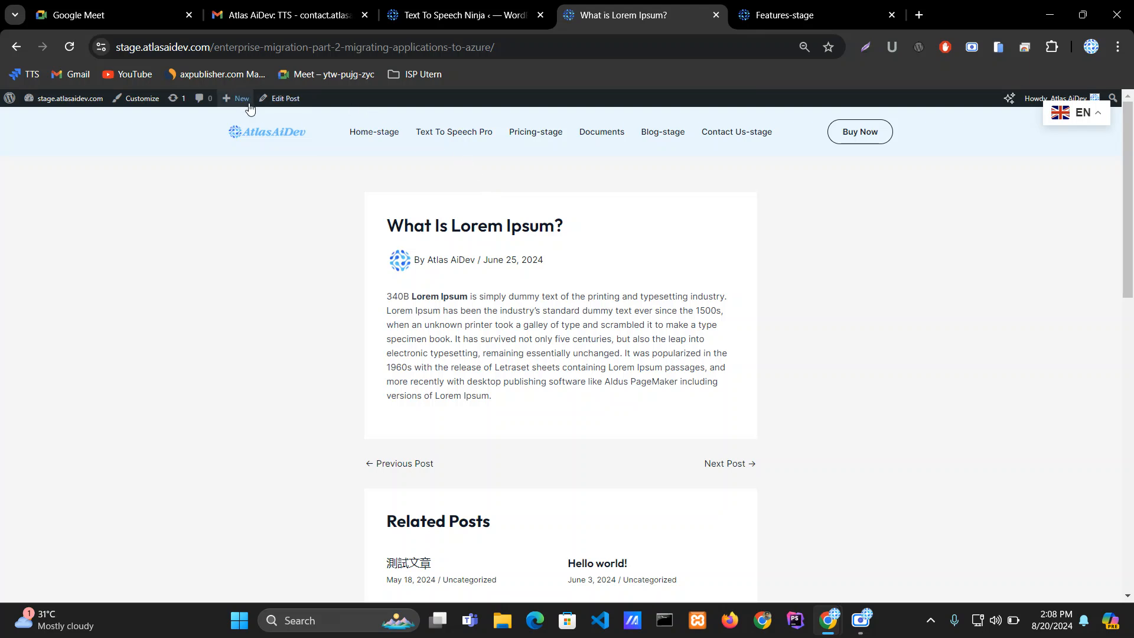
pyautogui.middleClick(306, 111)
pyautogui.click(709, 14)
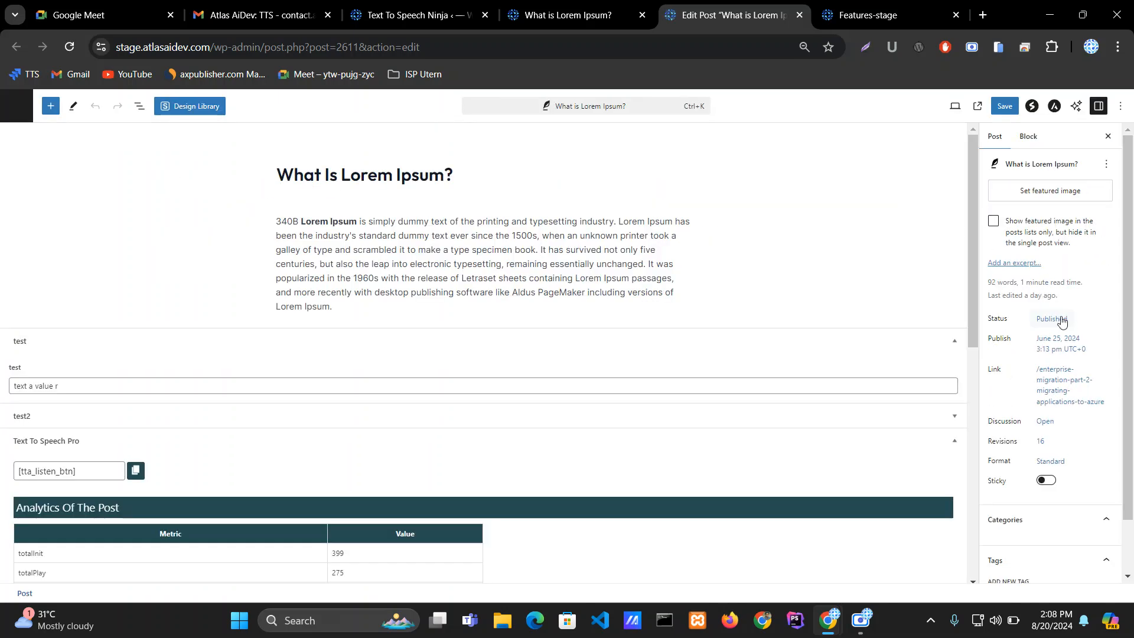
pyautogui.click(416, 5)
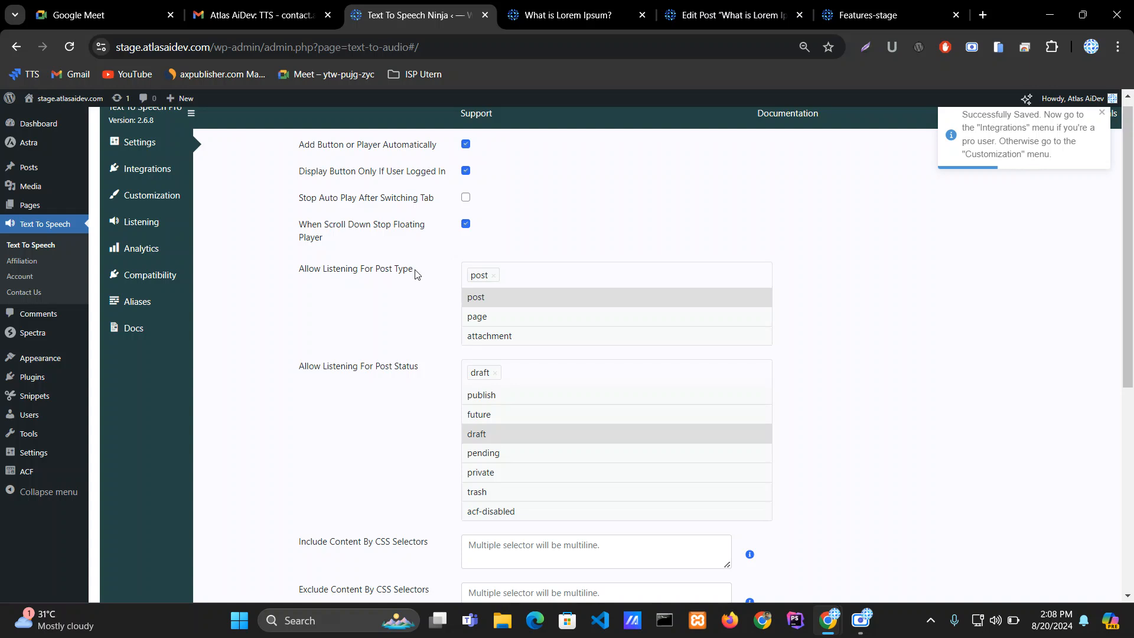
# Step: Add publish back to the Allow Listening For Post Status list alongside draft
pyautogui.moveTo(414, 272); pyautogui.dragTo(285, 272)
pyautogui.click(305, 282)
pyautogui.moveTo(428, 375); pyautogui.dragTo(294, 373)
pyautogui.click(303, 371)
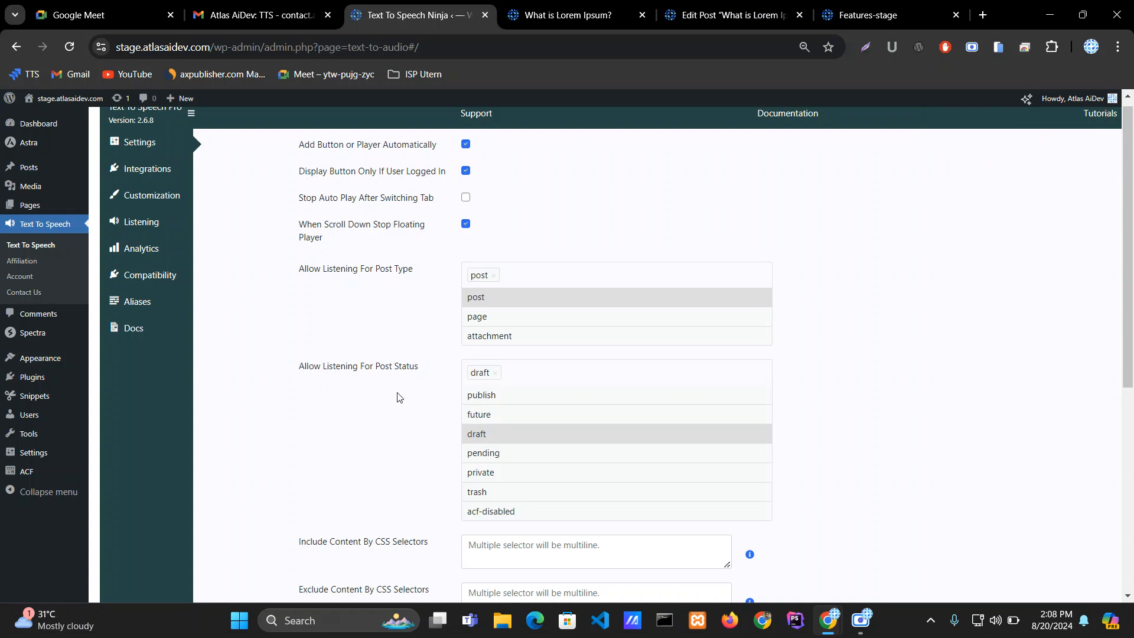
pyautogui.click(477, 395)
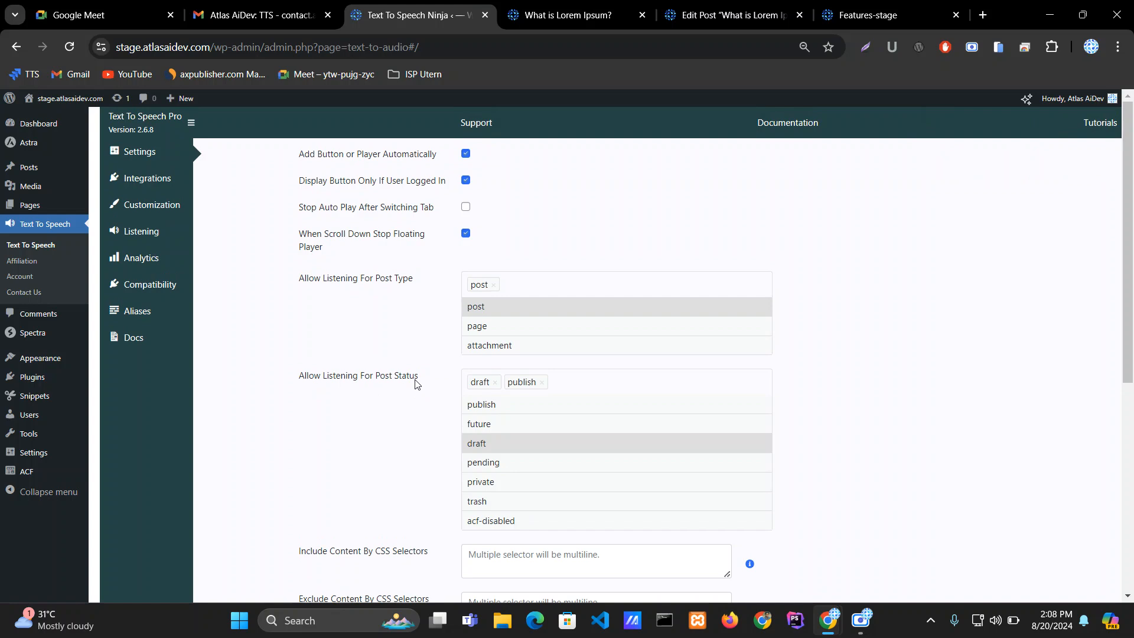
# Step: Review the content-exclusion fields below the post status list
pyautogui.scroll(-2, 416, 384)
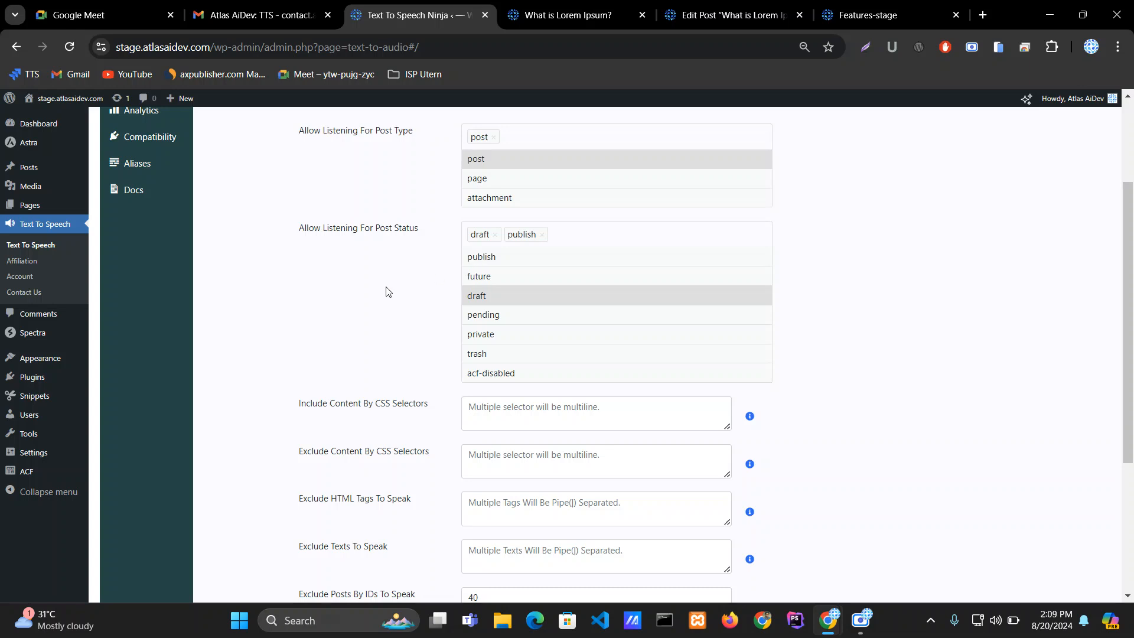
pyautogui.scroll(-3, 388, 290)
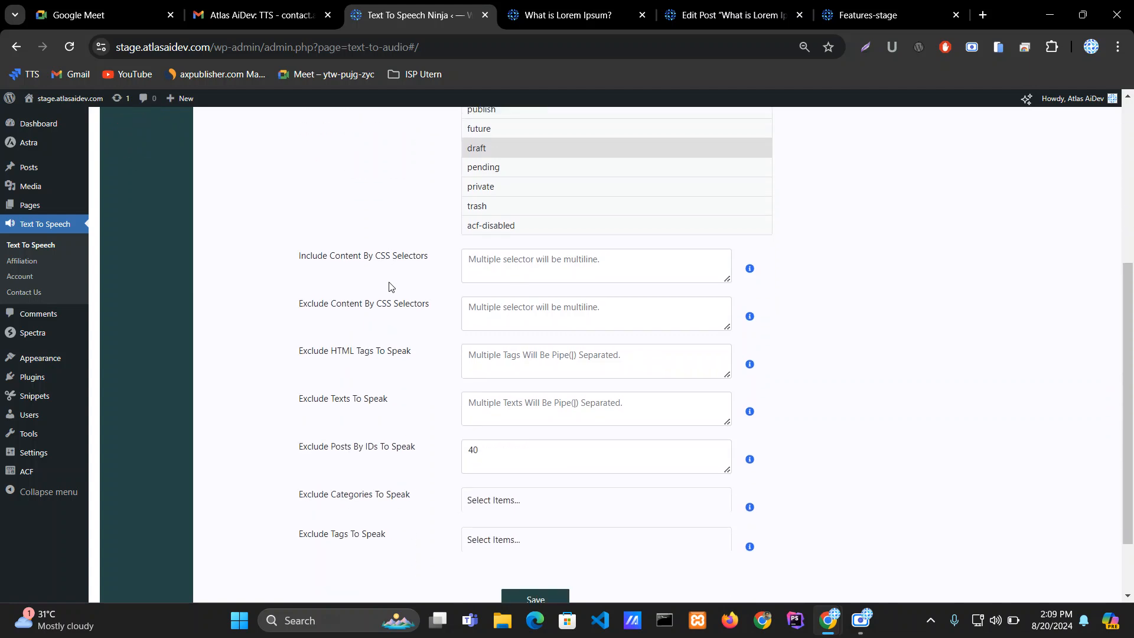
pyautogui.moveTo(300, 264); pyautogui.dragTo(433, 261)
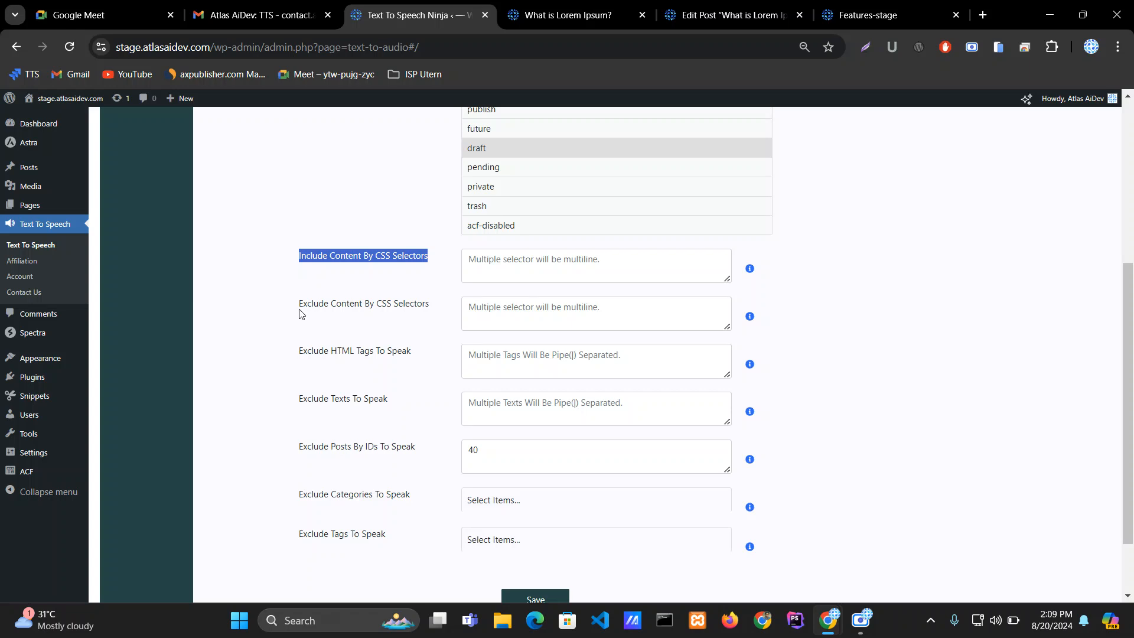
pyautogui.moveTo(299, 306); pyautogui.dragTo(434, 311)
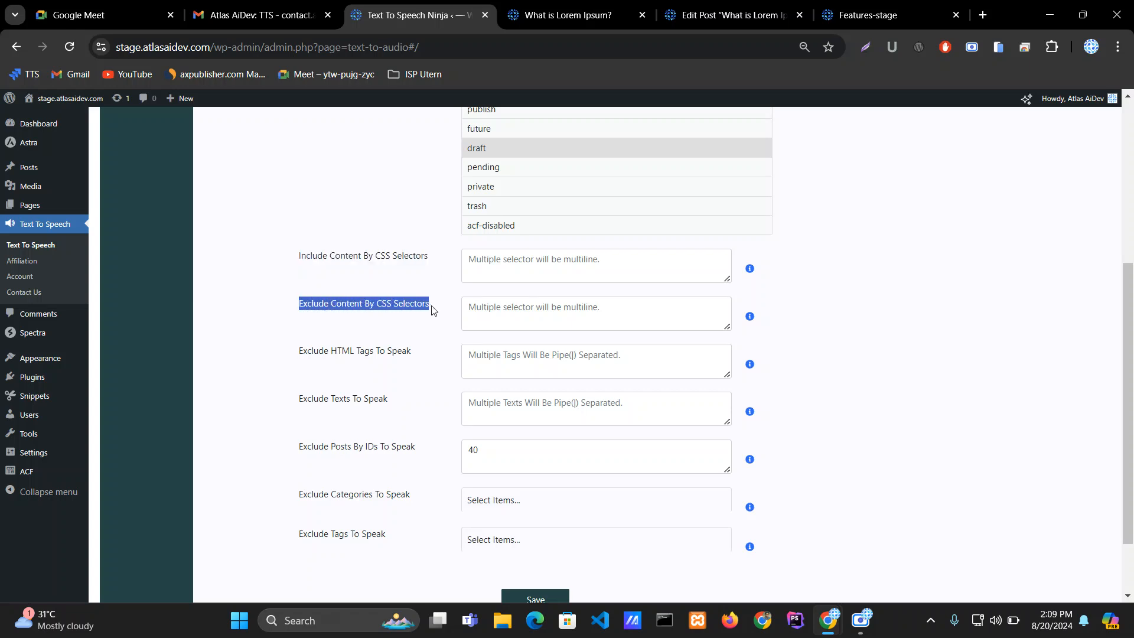
pyautogui.moveTo(299, 354); pyautogui.dragTo(423, 359)
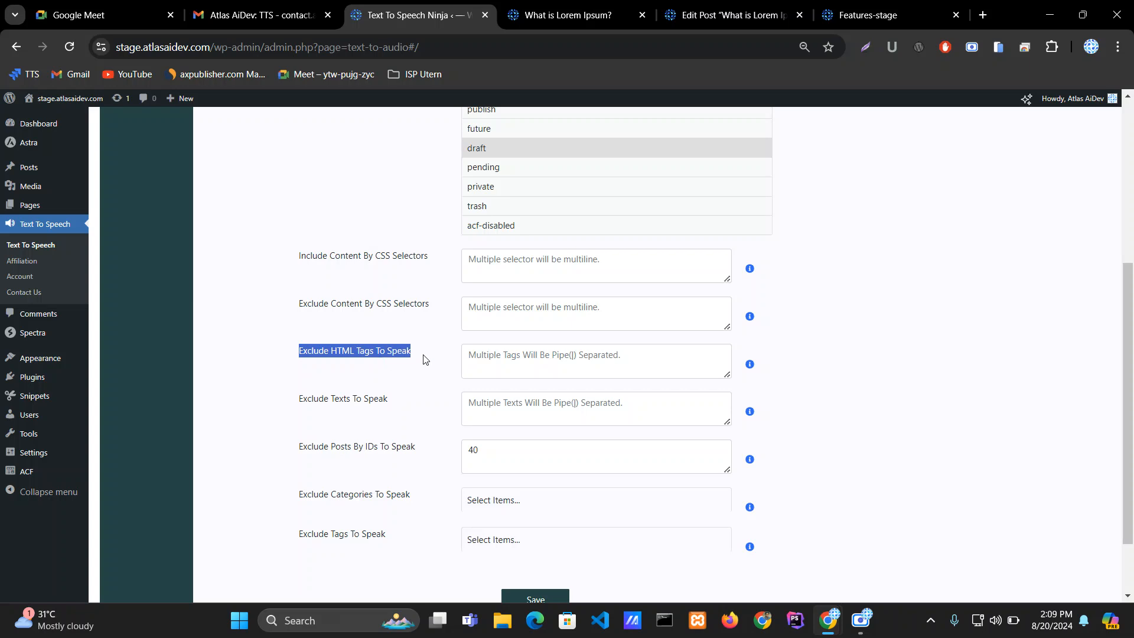
pyautogui.moveTo(298, 400); pyautogui.dragTo(302, 267)
pyautogui.click(405, 407)
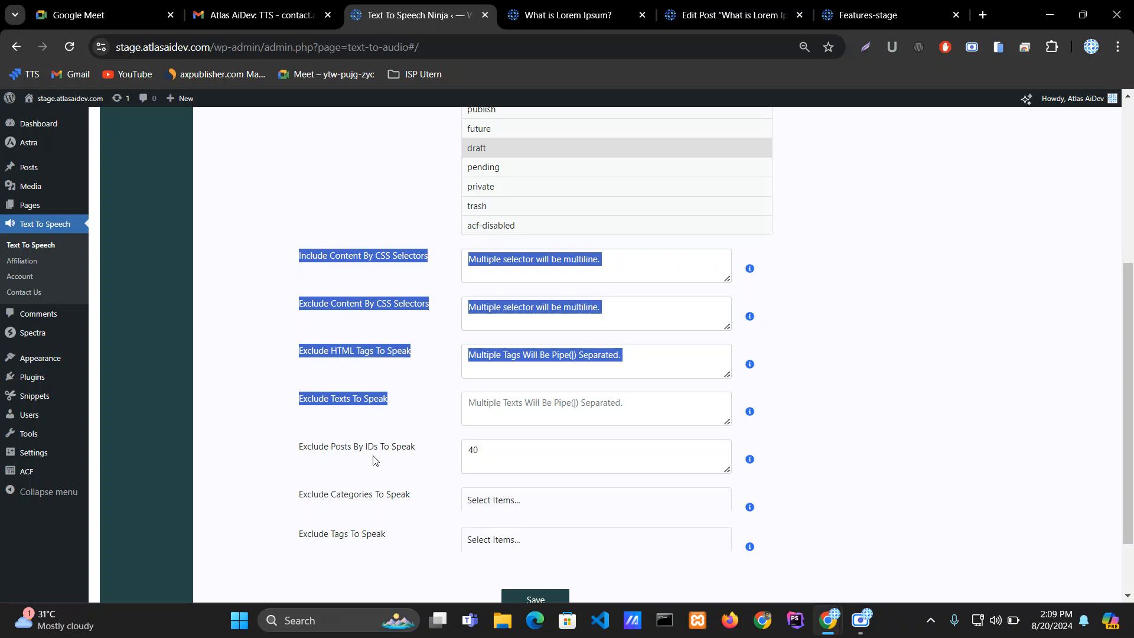
pyautogui.moveTo(299, 447); pyautogui.dragTo(436, 453)
pyautogui.click(436, 453)
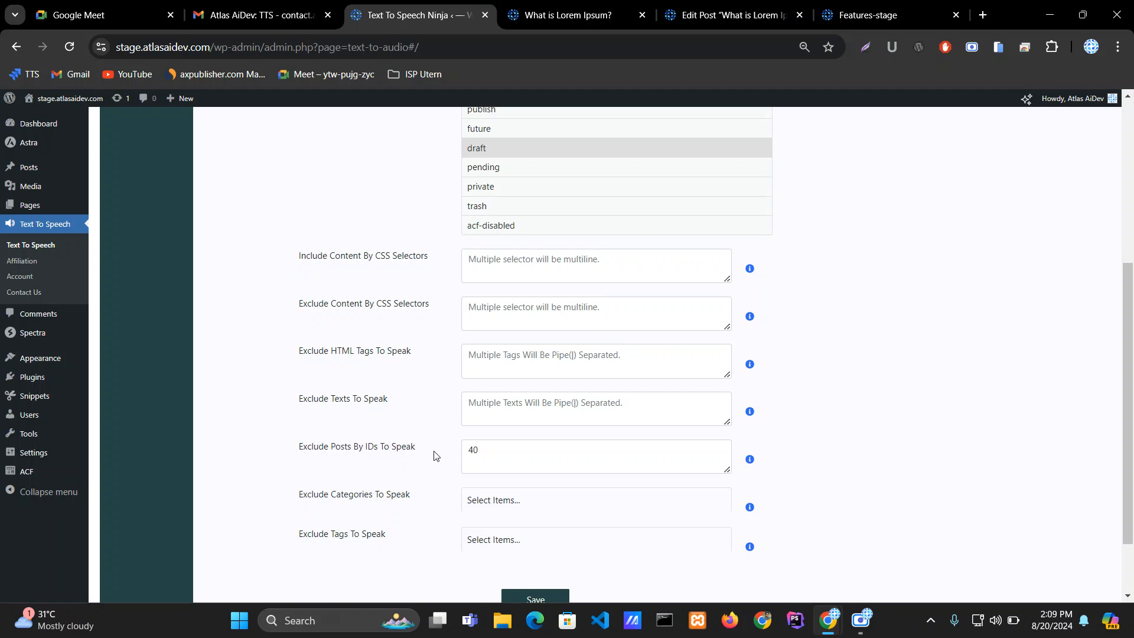
pyautogui.scroll(5, 436, 452)
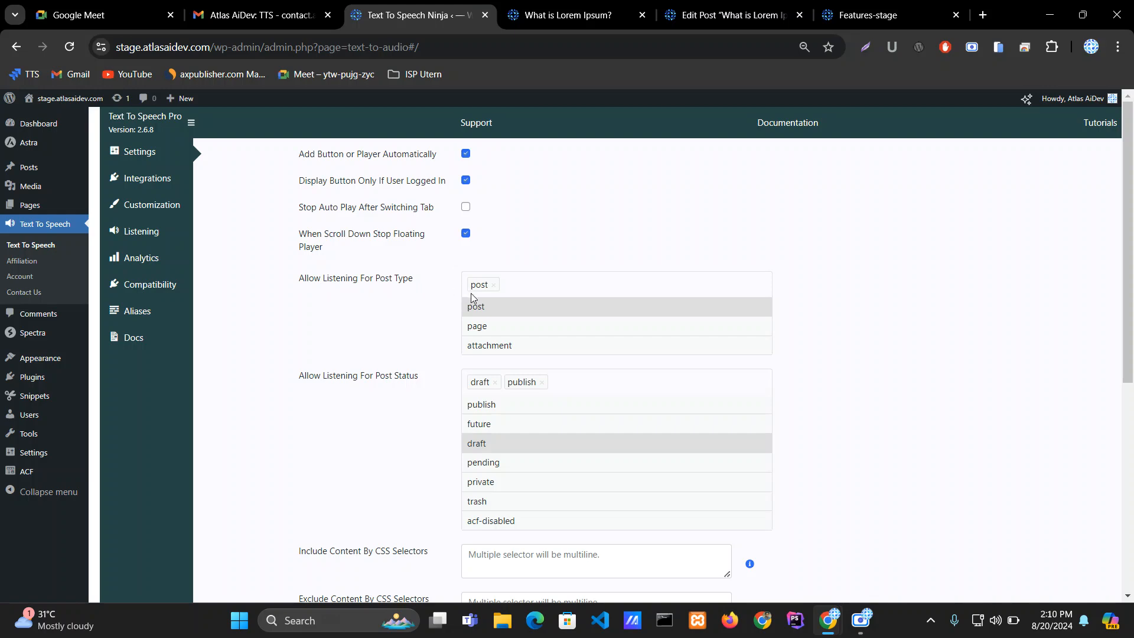
pyautogui.scroll(-5, 413, 357)
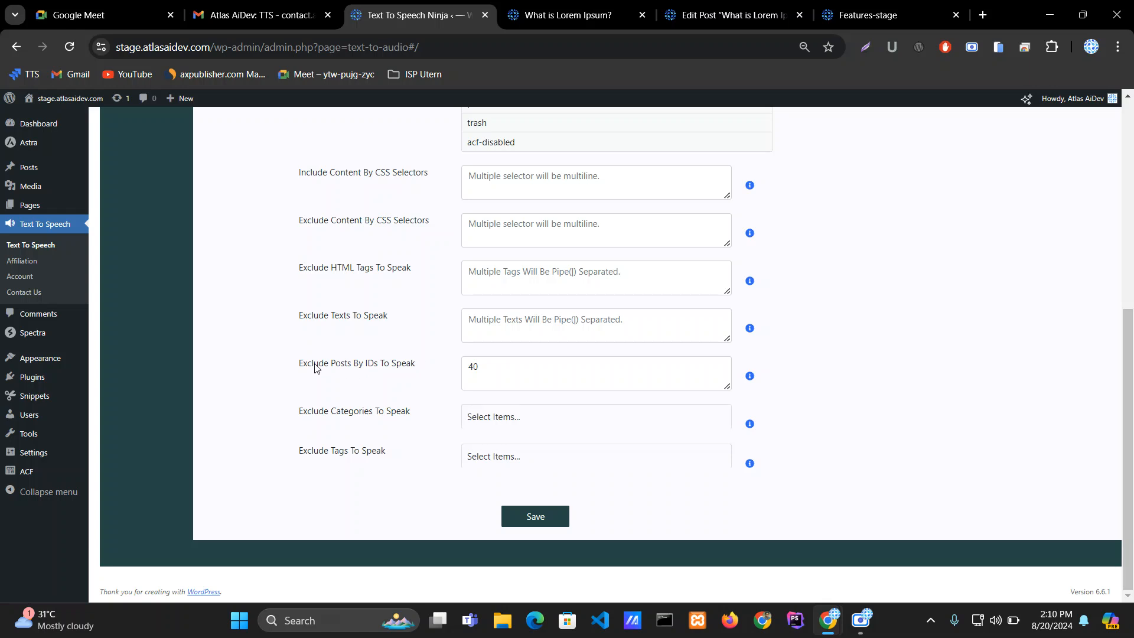
# Step: Clear the Exclude Posts By IDs To Speak field and re-enter 40
pyautogui.moveTo(295, 368); pyautogui.dragTo(397, 367)
pyautogui.moveTo(497, 365); pyautogui.dragTo(424, 369)
pyautogui.press('BackSpace')
pyautogui.click(417, 373)
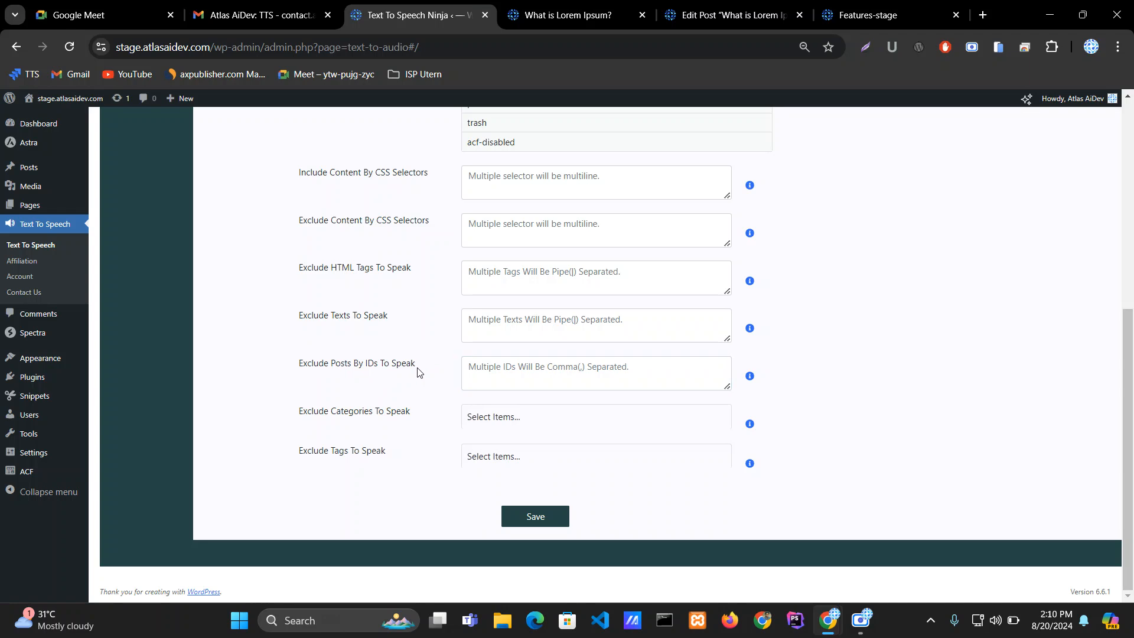
pyautogui.moveTo(426, 371); pyautogui.dragTo(299, 365)
pyautogui.click(493, 377)
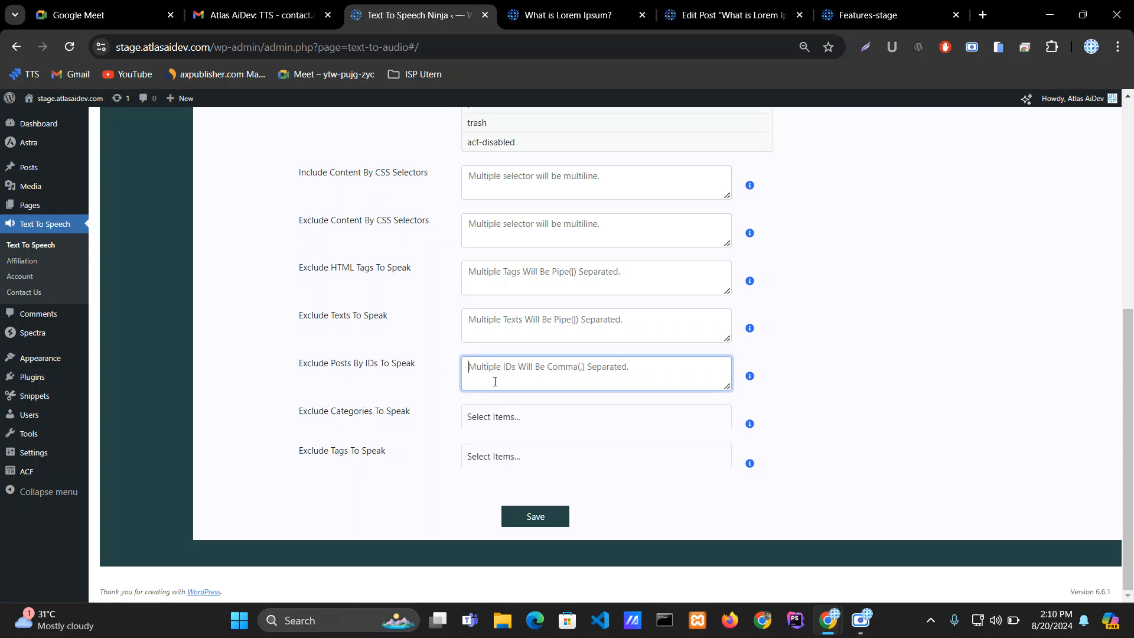
pyautogui.write('40')
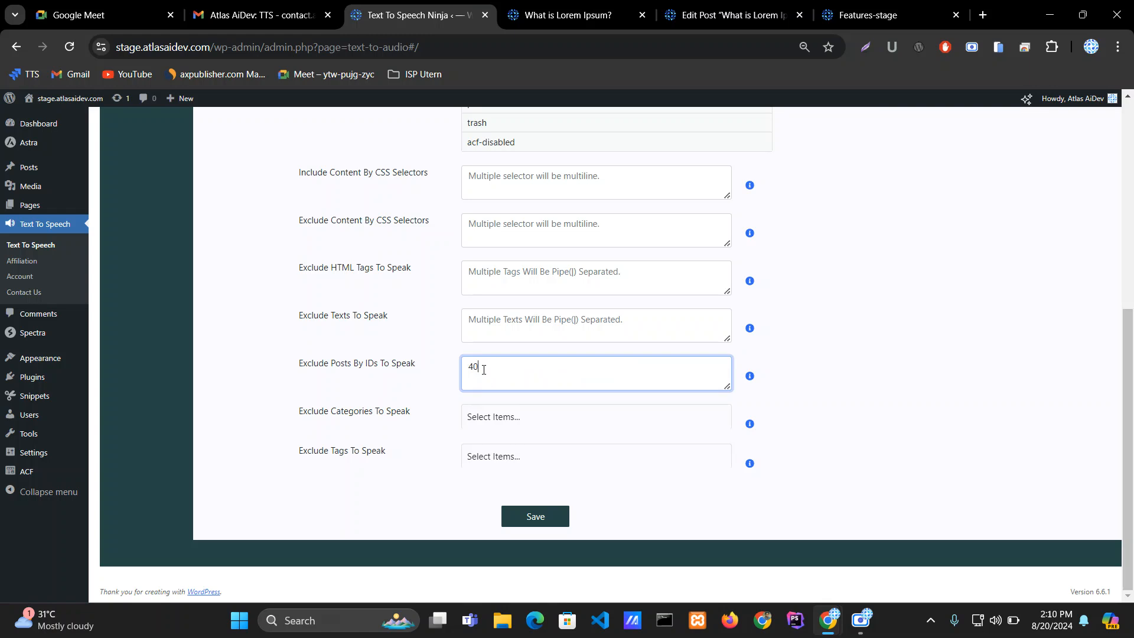
# Step: Look up the What Is Lorem Ipsum? post's ID in its editor address, then return to the plugin settings
pyautogui.click(582, 12)
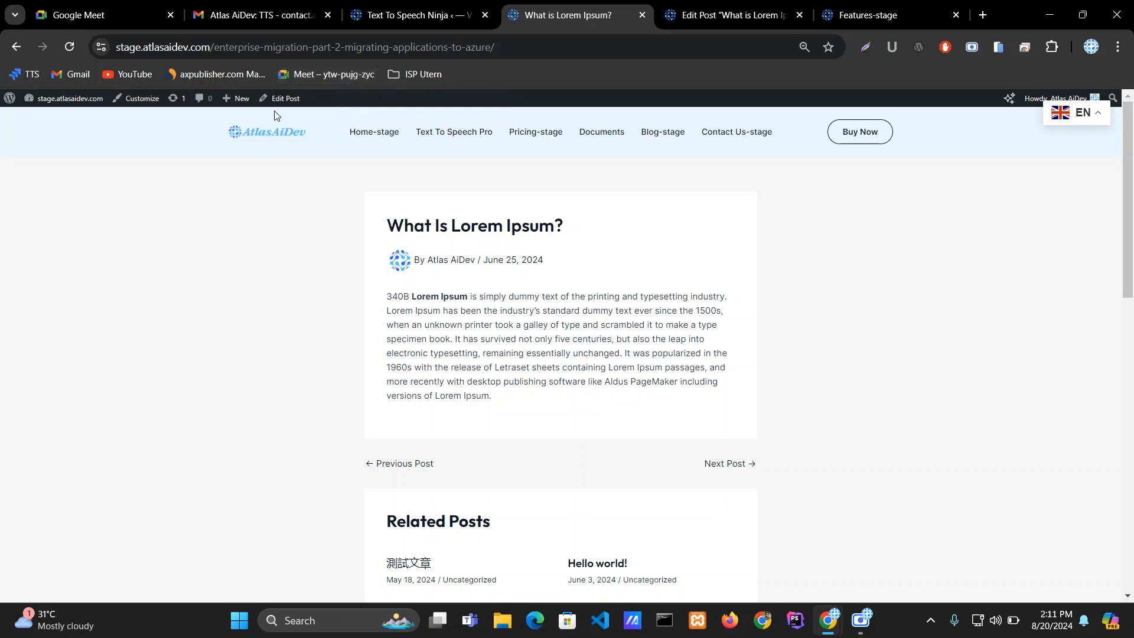
pyautogui.click(706, 19)
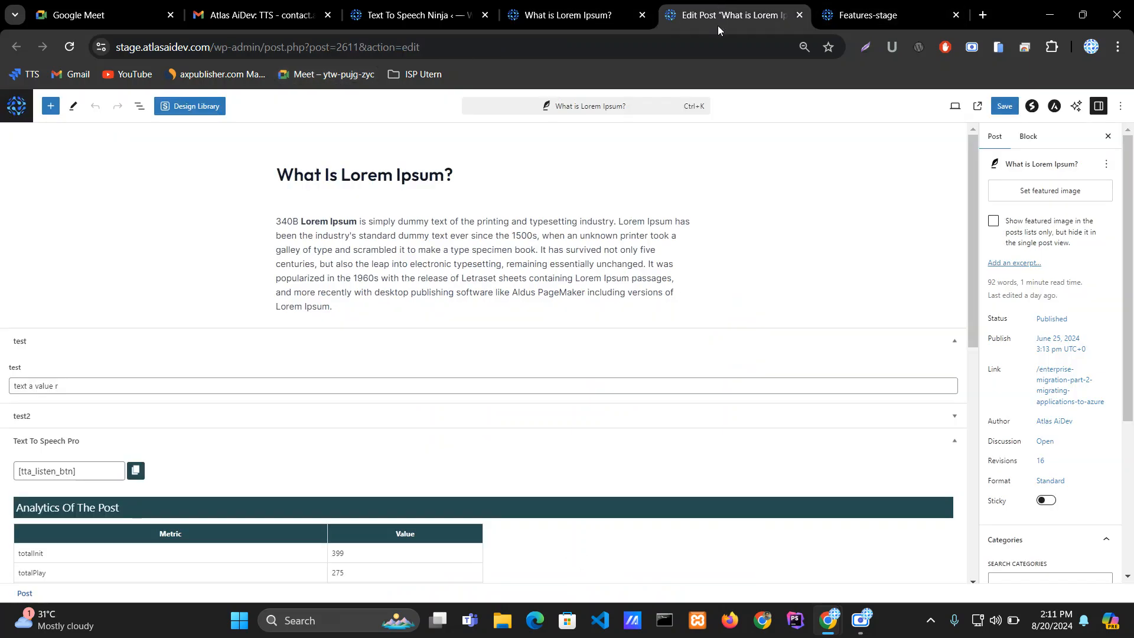
pyautogui.doubleClick(381, 47)
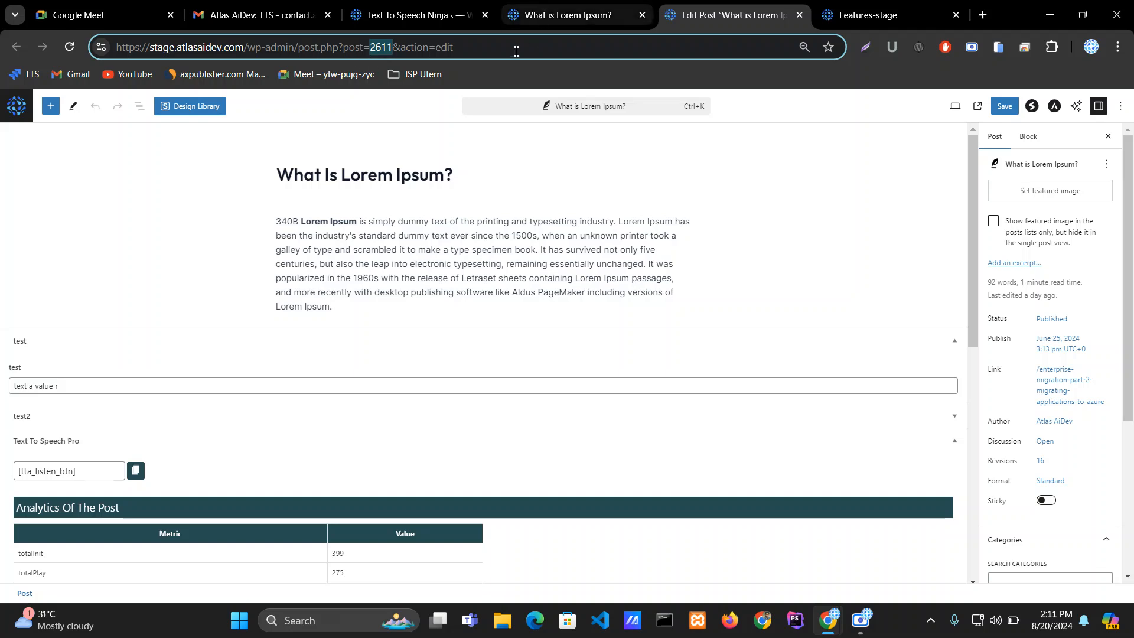
pyautogui.doubleClick(353, 48)
pyautogui.click(357, 53)
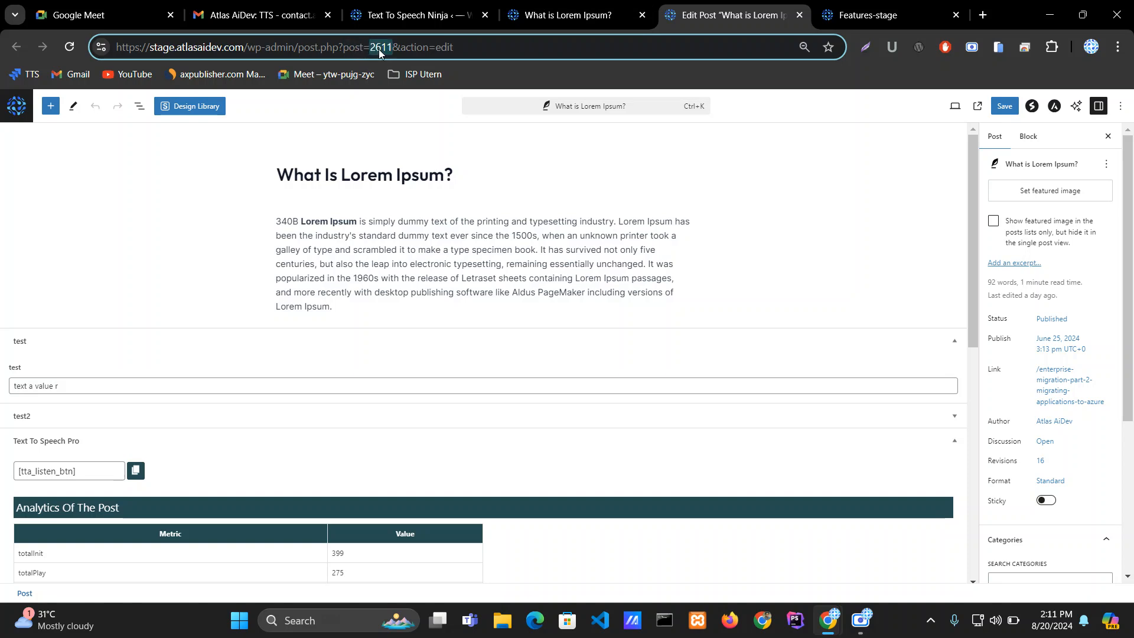
pyautogui.click(416, 16)
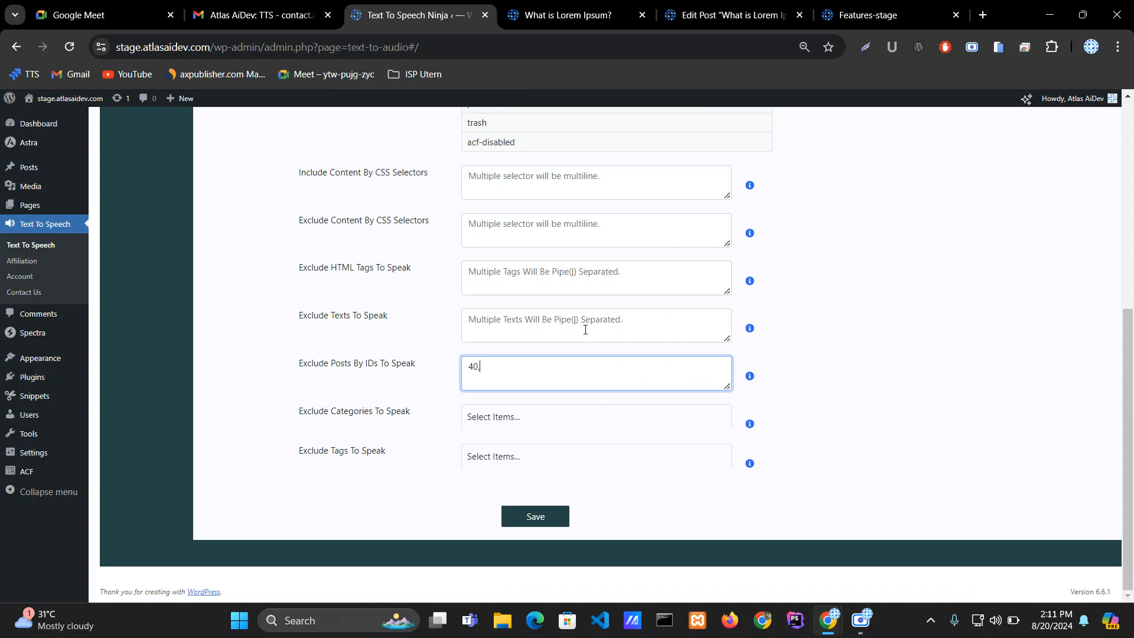
# Step: Set Exclude Posts By IDs To Speak to 40,2611, save the settings, and switch to the post's tab
pyautogui.write('2611')
pyautogui.click(544, 524)
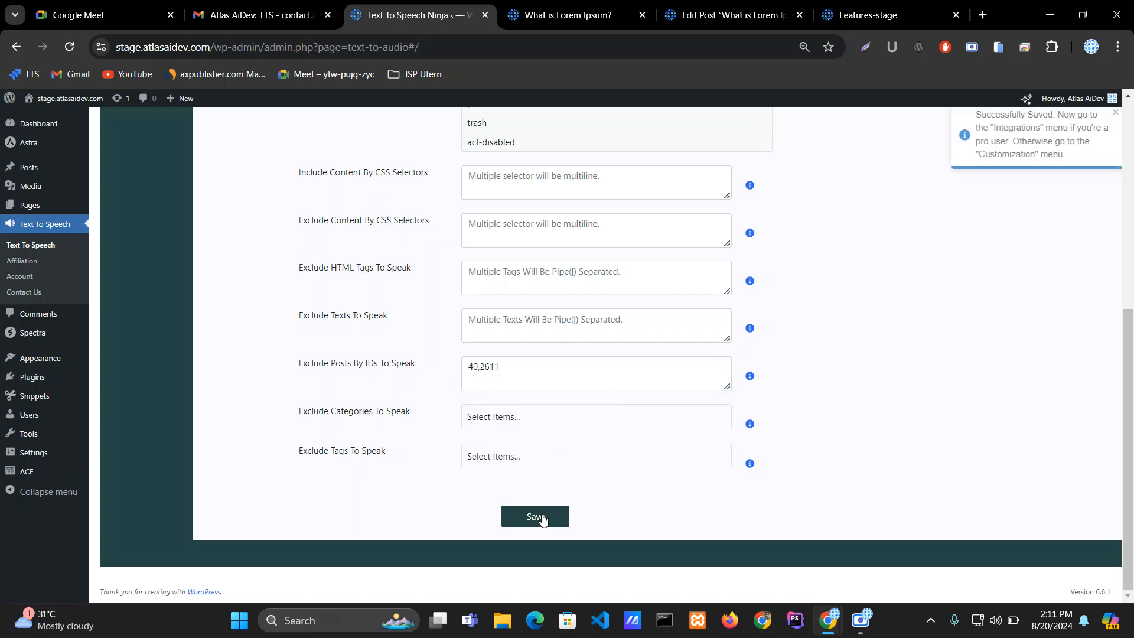
pyautogui.click(733, 14)
pyautogui.click(570, 15)
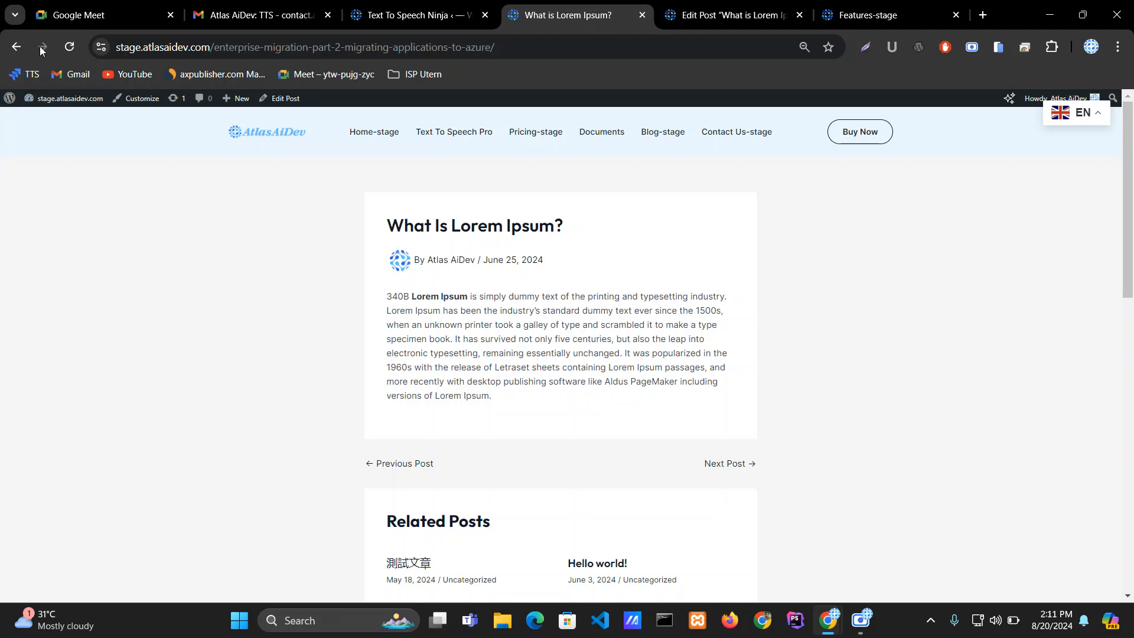
# Step: Remove 2611 from Exclude Posts By IDs To Speak, leaving only 40, and save the settings
pyautogui.click(69, 47)
pyautogui.click(413, 14)
pyautogui.moveTo(500, 370); pyautogui.dragTo(481, 363)
pyautogui.press('BackSpace')
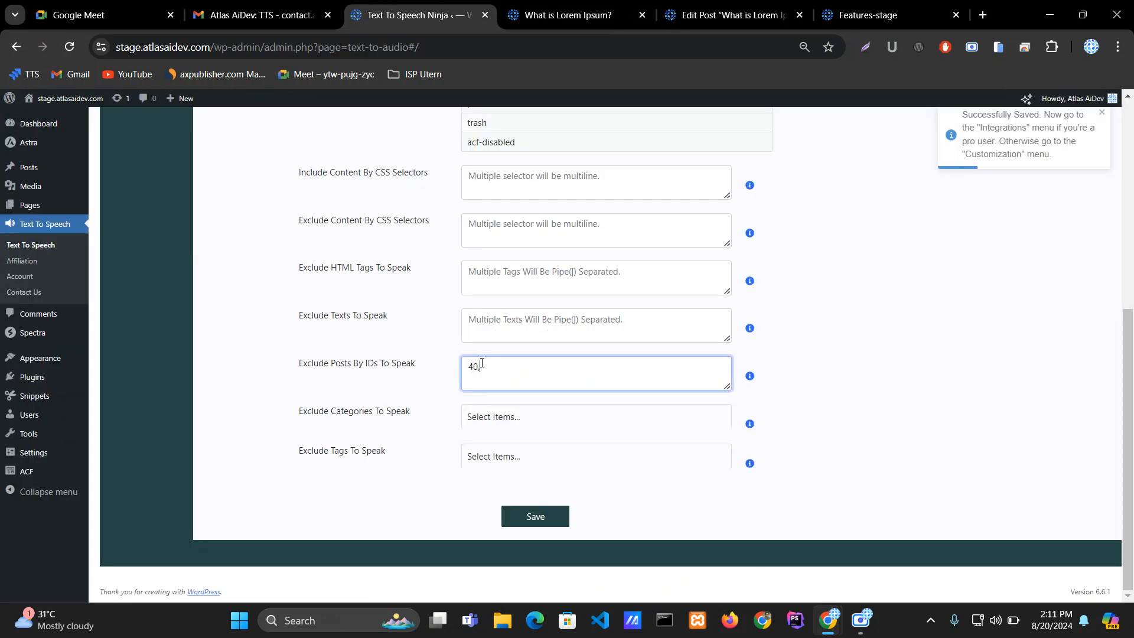
pyautogui.click(550, 522)
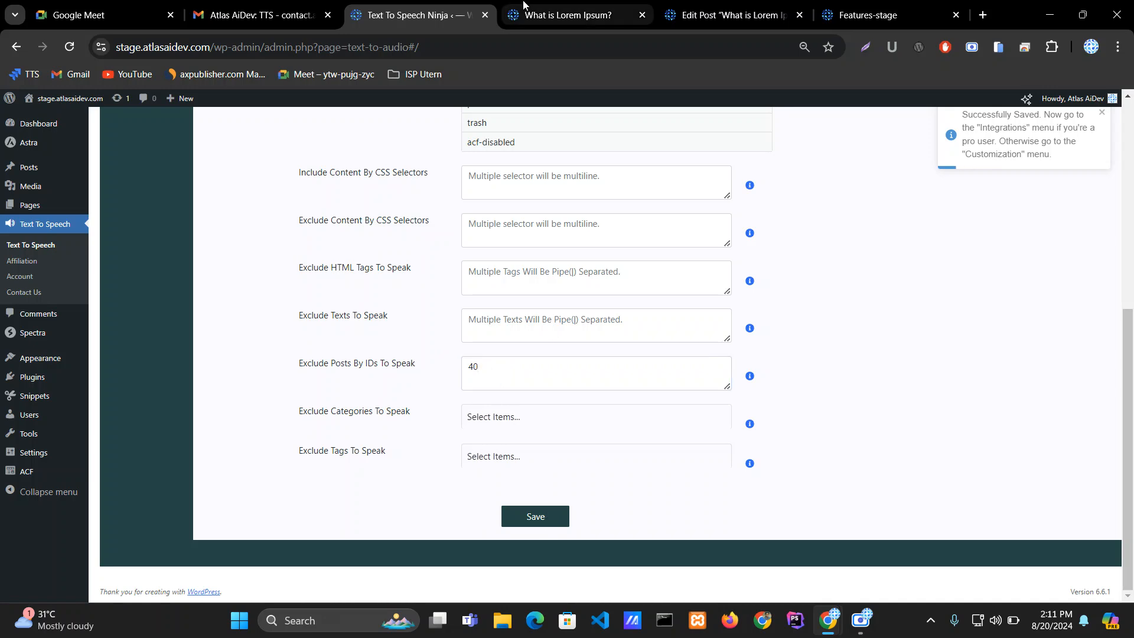
# Step: Reload the What Is Lorem Ipsum? post to check for the player, then return to the plugin settings
pyautogui.click(555, 8)
pyautogui.click(69, 47)
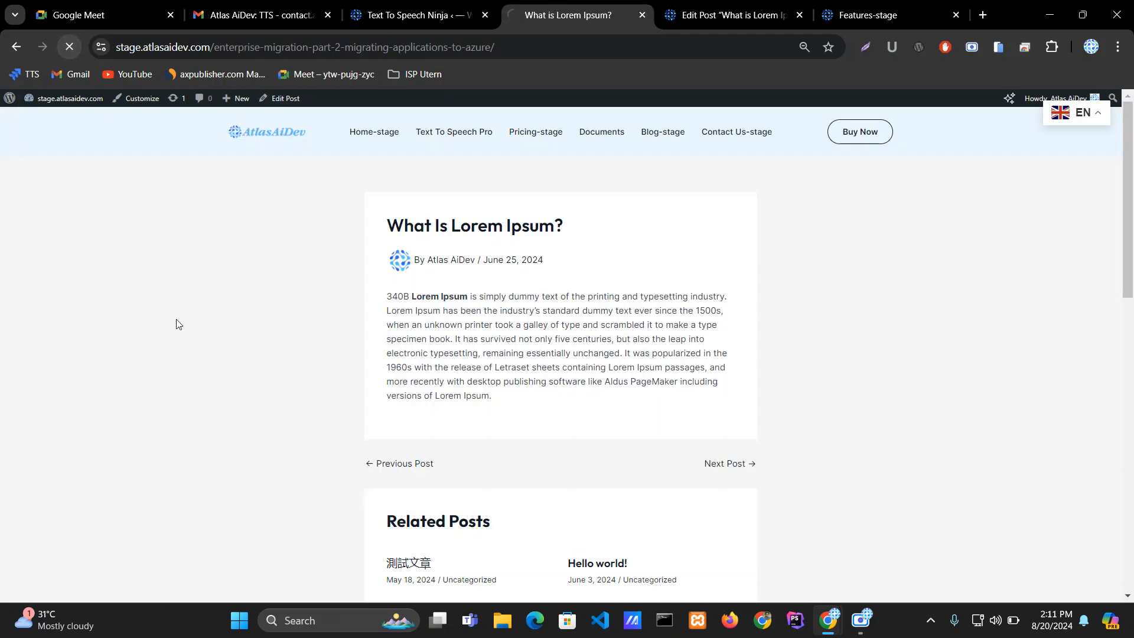
pyautogui.click(421, 14)
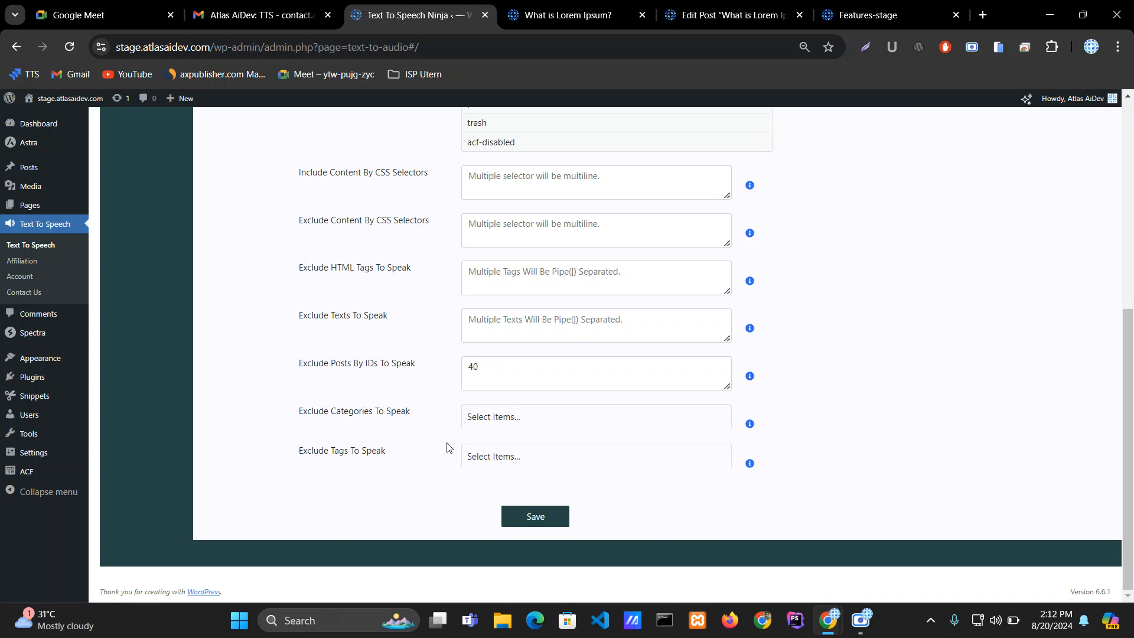
# Step: Add the general category to Exclude Categories To Speak
pyautogui.click(482, 418)
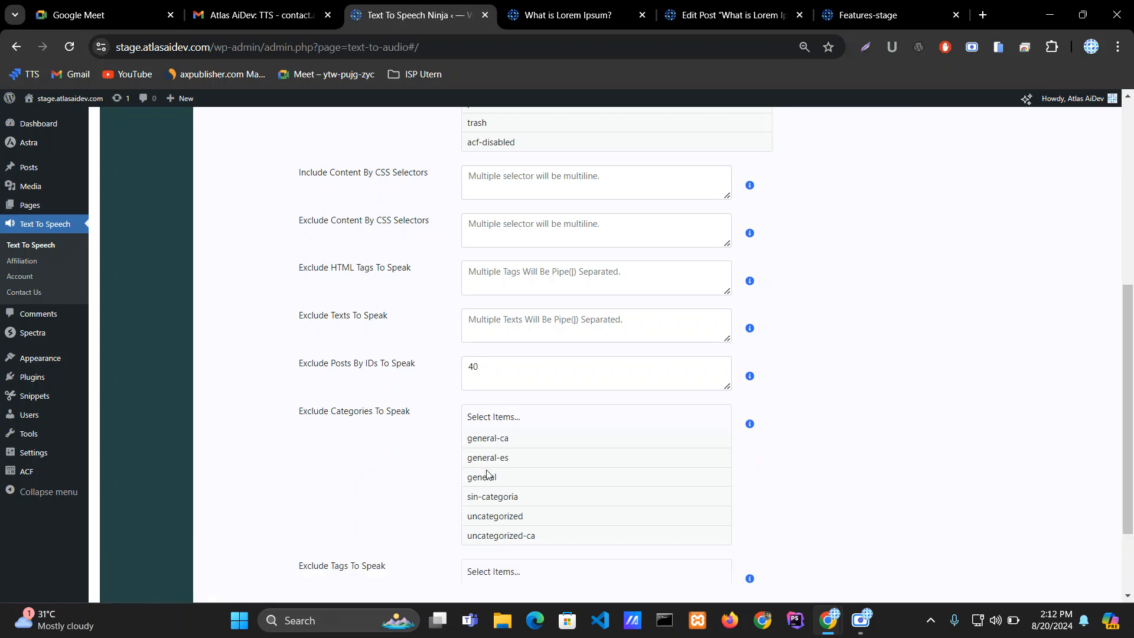
pyautogui.scroll(7, 494, 476)
pyautogui.scroll(-8, 434, 477)
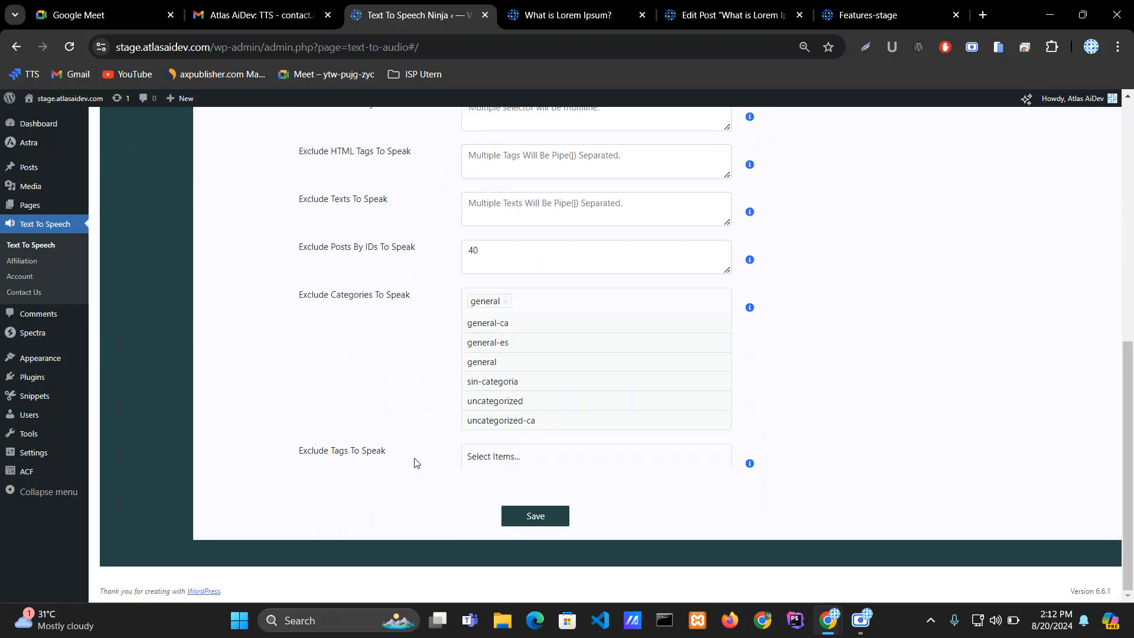
pyautogui.moveTo(319, 301); pyautogui.dragTo(412, 295)
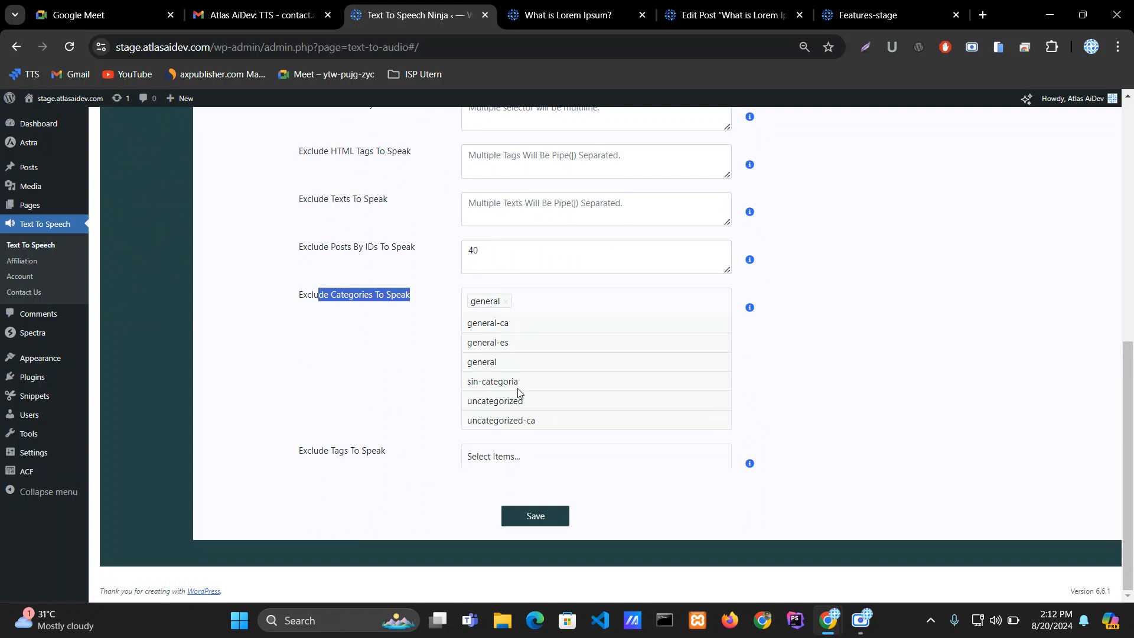
pyautogui.moveTo(297, 456)
pyautogui.mouseDown()
pyautogui.moveTo(394, 460)
pyautogui.moveTo(282, 458)
pyautogui.mouseUp()
pyautogui.click(398, 460)
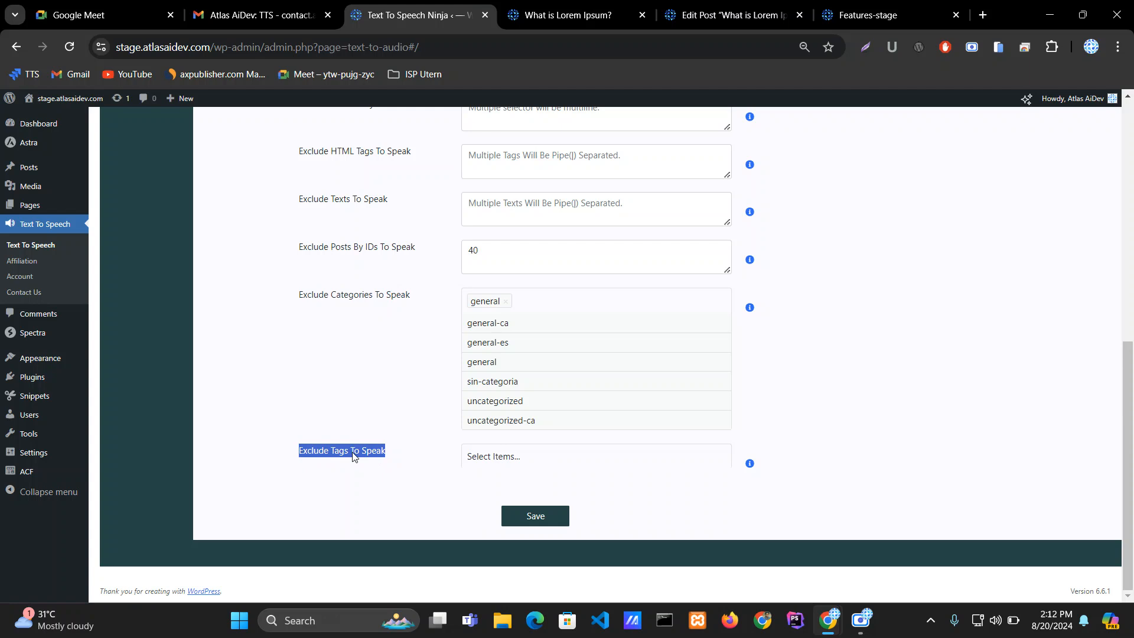
pyautogui.click(418, 447)
pyautogui.moveTo(419, 452); pyautogui.dragTo(298, 457)
pyautogui.click(393, 457)
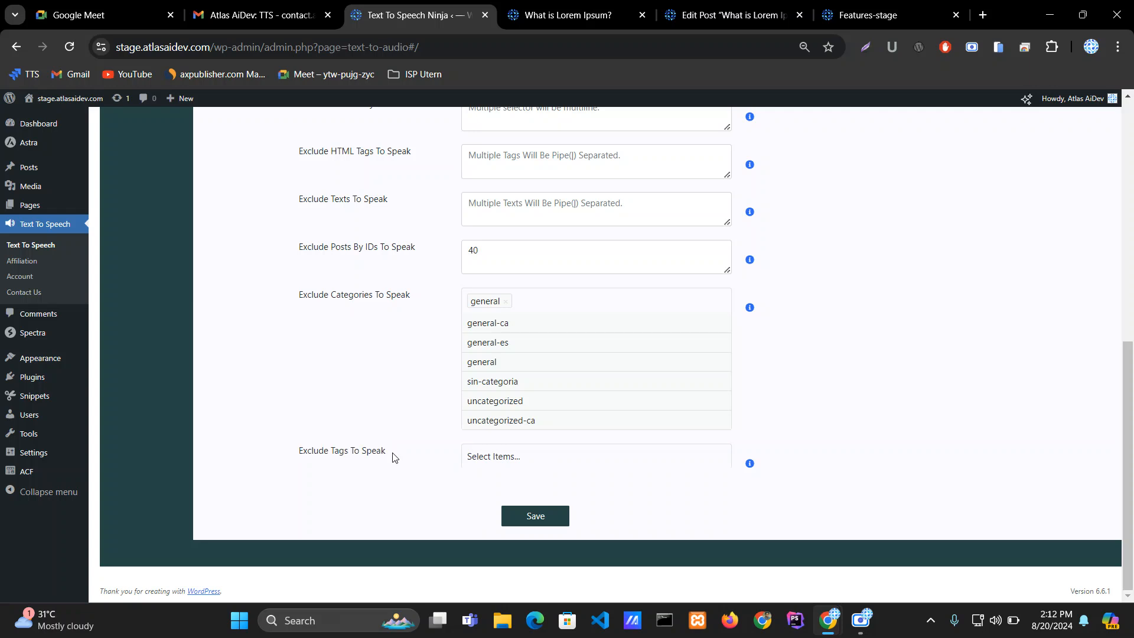
pyautogui.moveTo(394, 458); pyautogui.dragTo(300, 455)
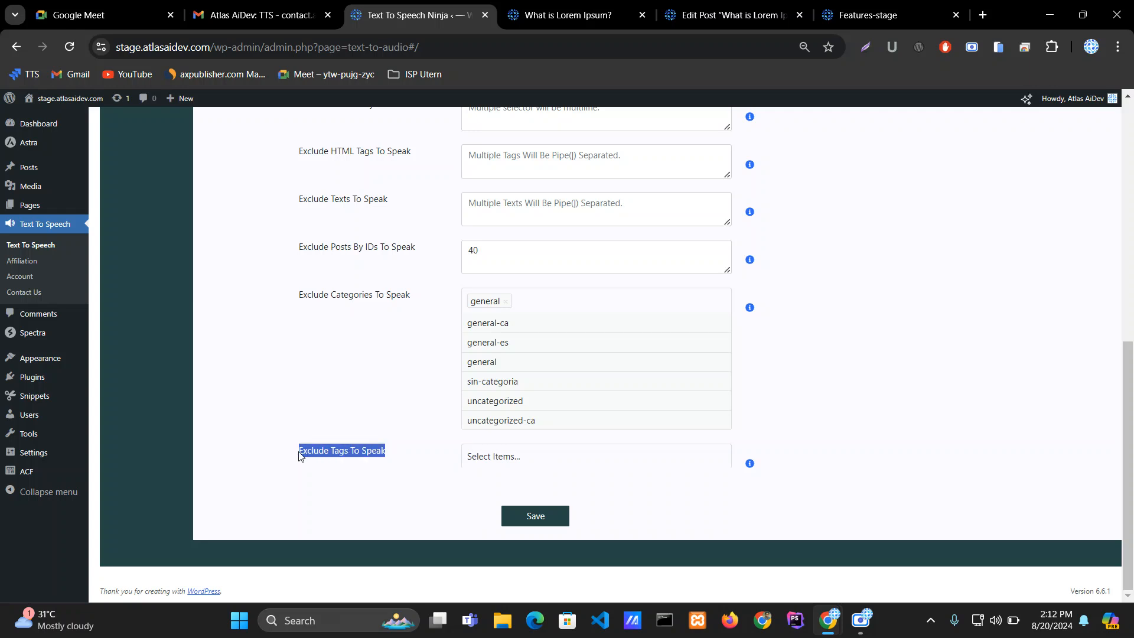
# Step: Add the cap tag to Exclude Tags To Speak and save the settings
pyautogui.click(492, 454)
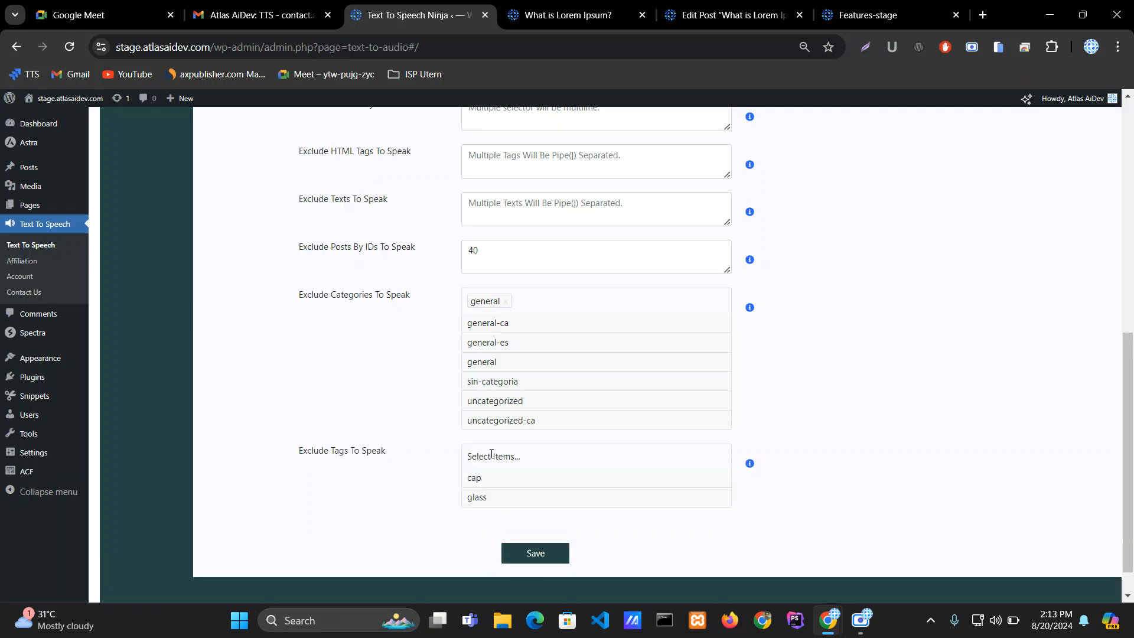
pyautogui.scroll(10, 473, 484)
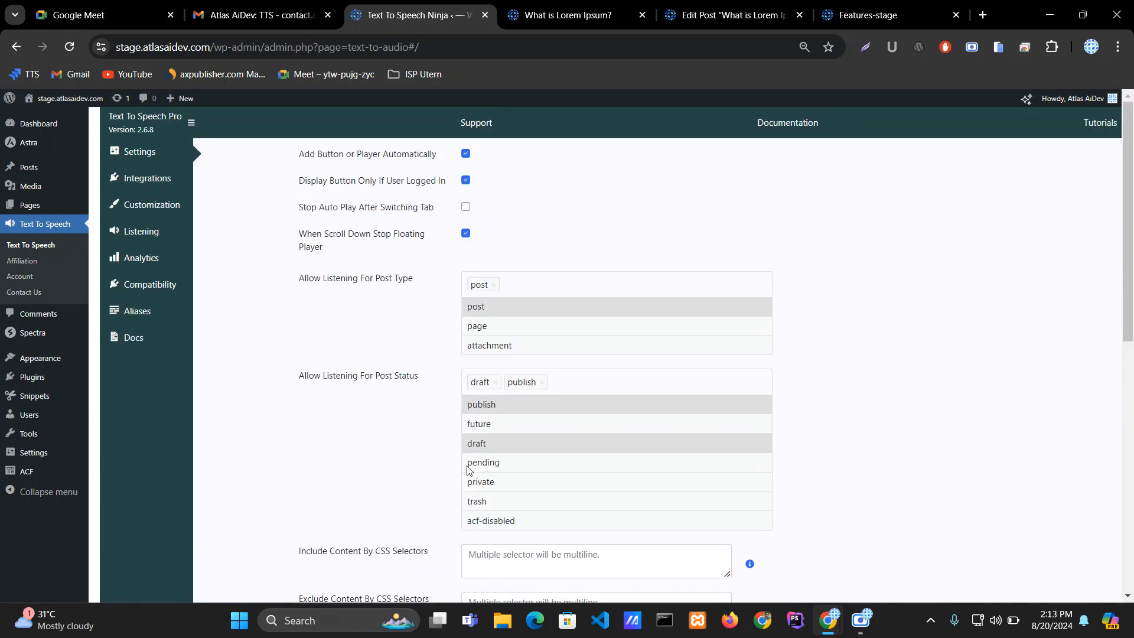
pyautogui.scroll(-7, 469, 470)
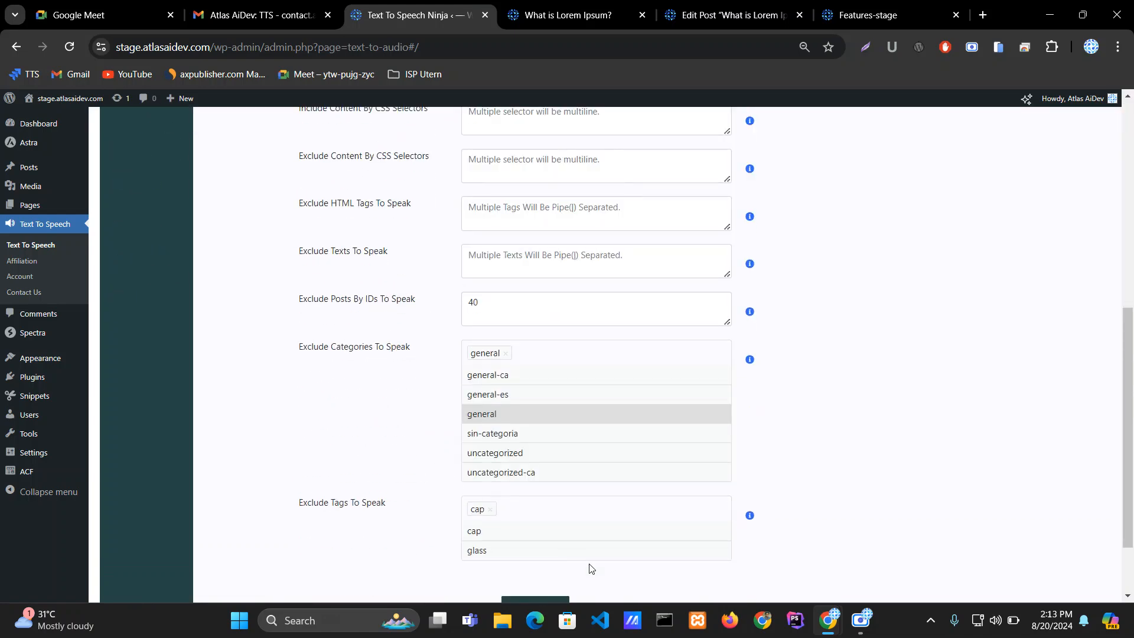
pyautogui.scroll(-2, 591, 569)
pyautogui.click(535, 518)
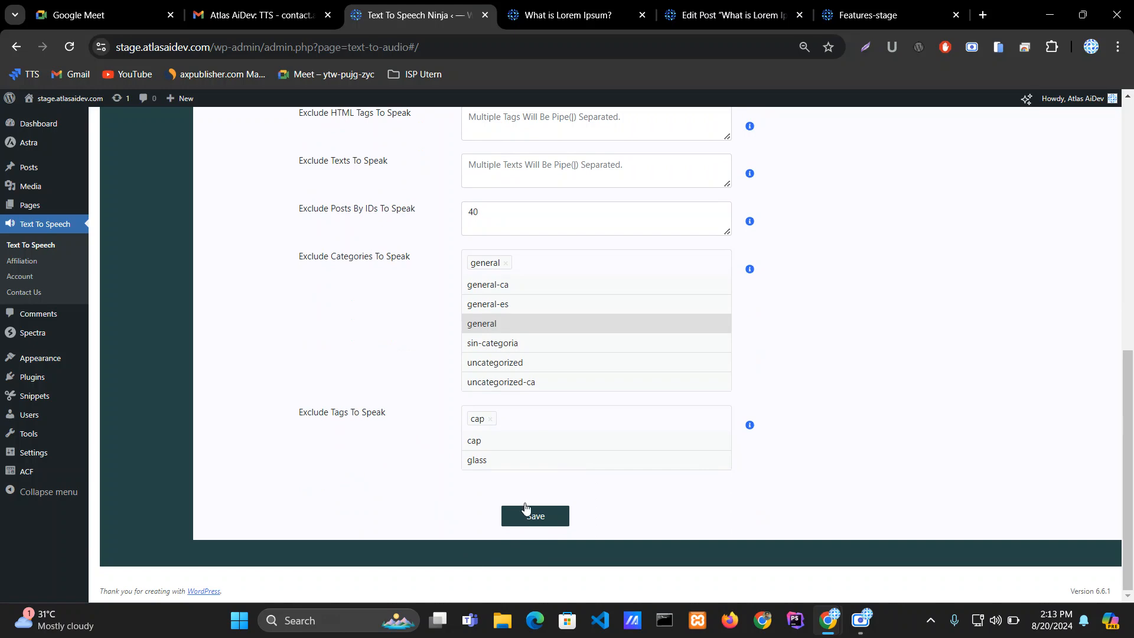
# Step: Reload the What Is Lorem Ipsum? post to check for the player and switch back to the settings
pyautogui.click(559, 18)
pyautogui.click(71, 48)
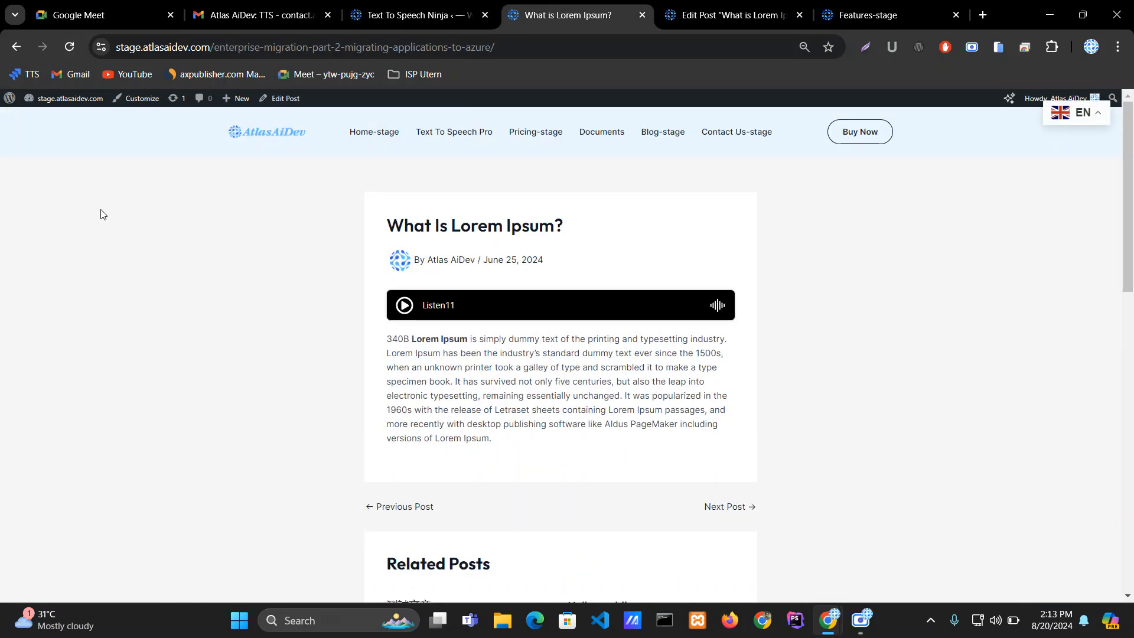
pyautogui.click(716, 13)
pyautogui.click(417, 8)
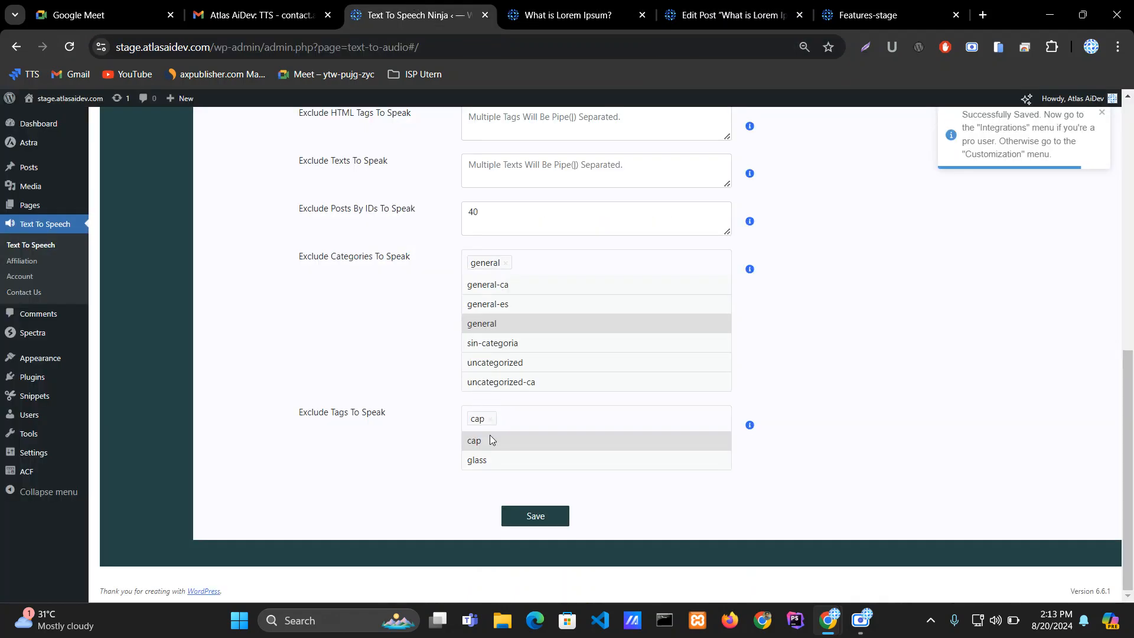
pyautogui.click(594, 15)
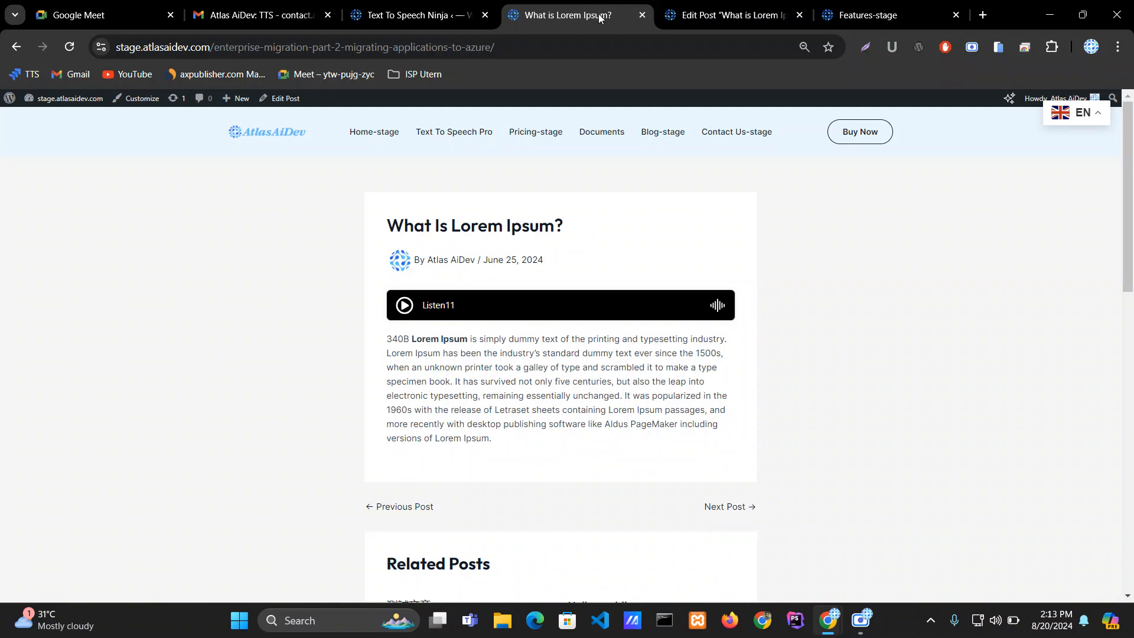
# Step: Tick a General category on the What Is Lorem Ipsum? post in its editor and save the post
pyautogui.click(698, 14)
pyautogui.scroll(-1, 1018, 373)
pyautogui.scroll(-4, 1018, 373)
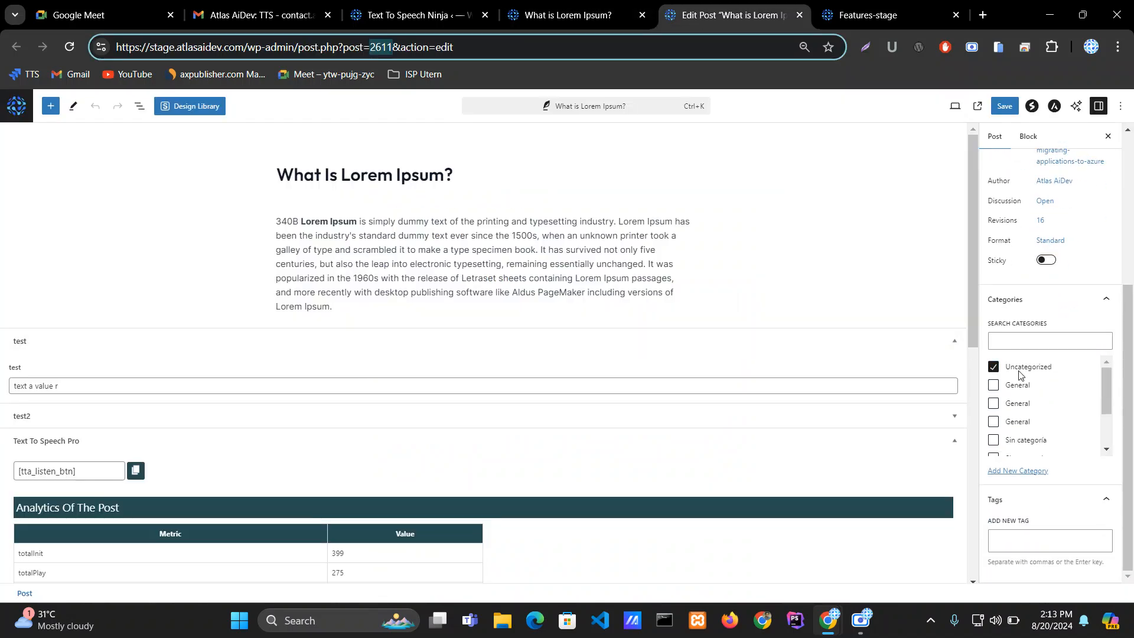
pyautogui.click(993, 404)
pyautogui.scroll(-2, 1016, 426)
pyautogui.click(1006, 107)
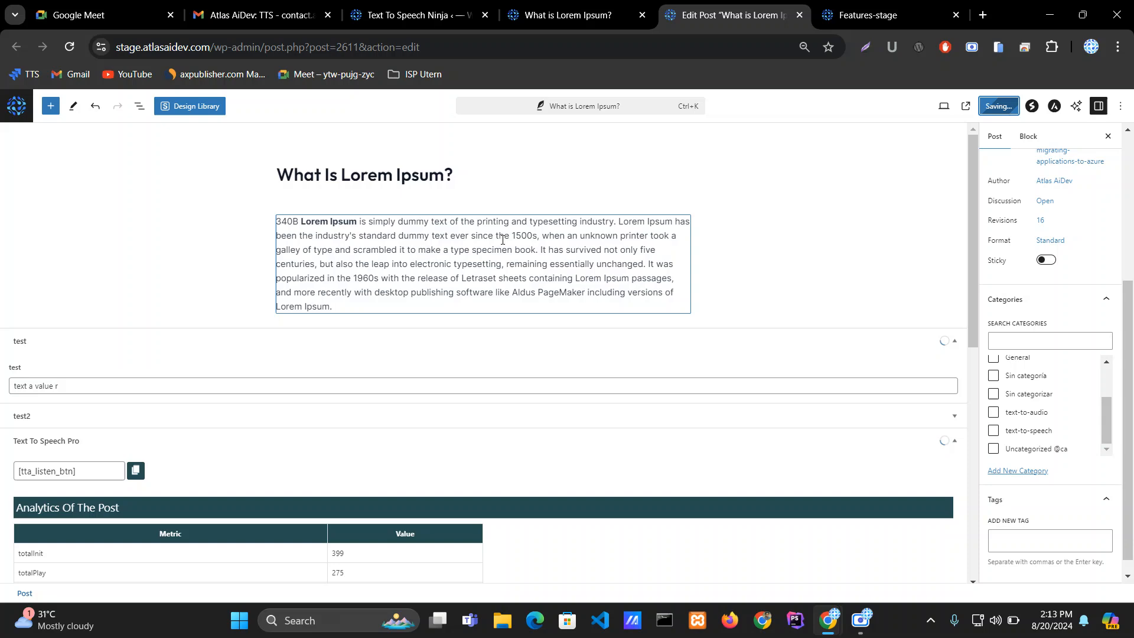
# Step: Reload the post to check the player, then return to the plugin settings
pyautogui.click(559, 7)
pyautogui.click(71, 42)
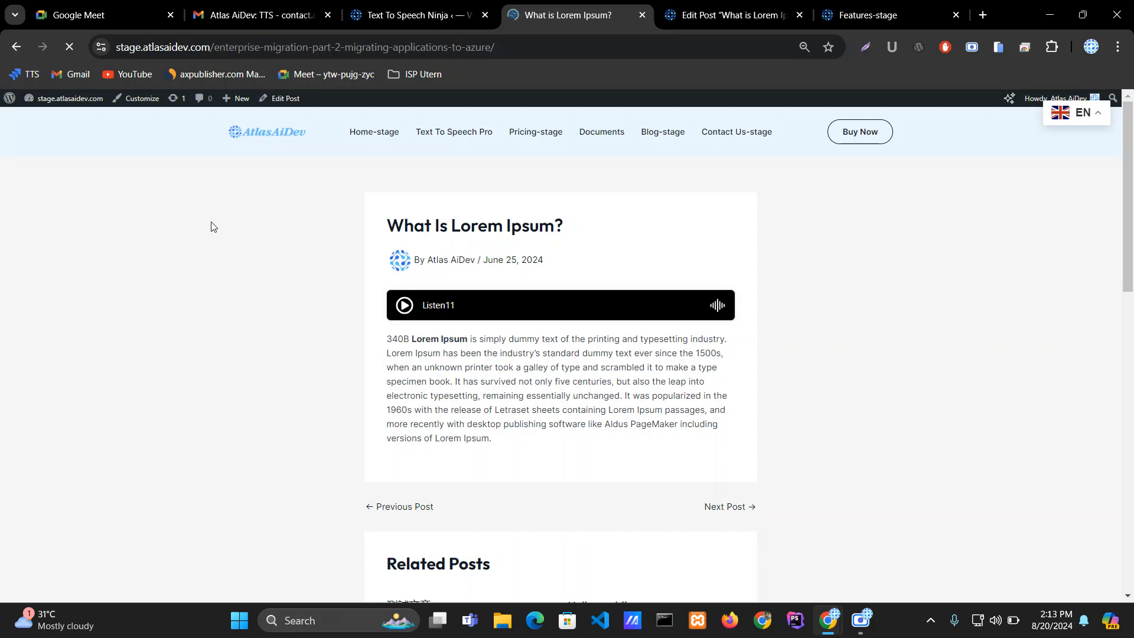
pyautogui.click(422, 13)
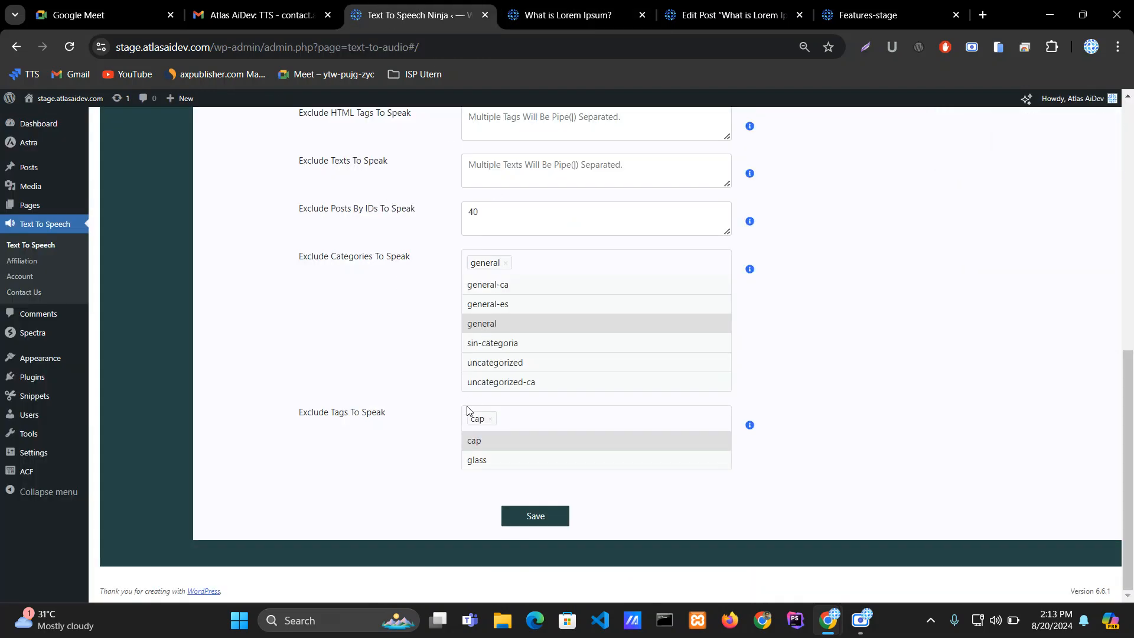
# Step: Add general-ca and general-es to Exclude Categories To Speak
pyautogui.click(486, 284)
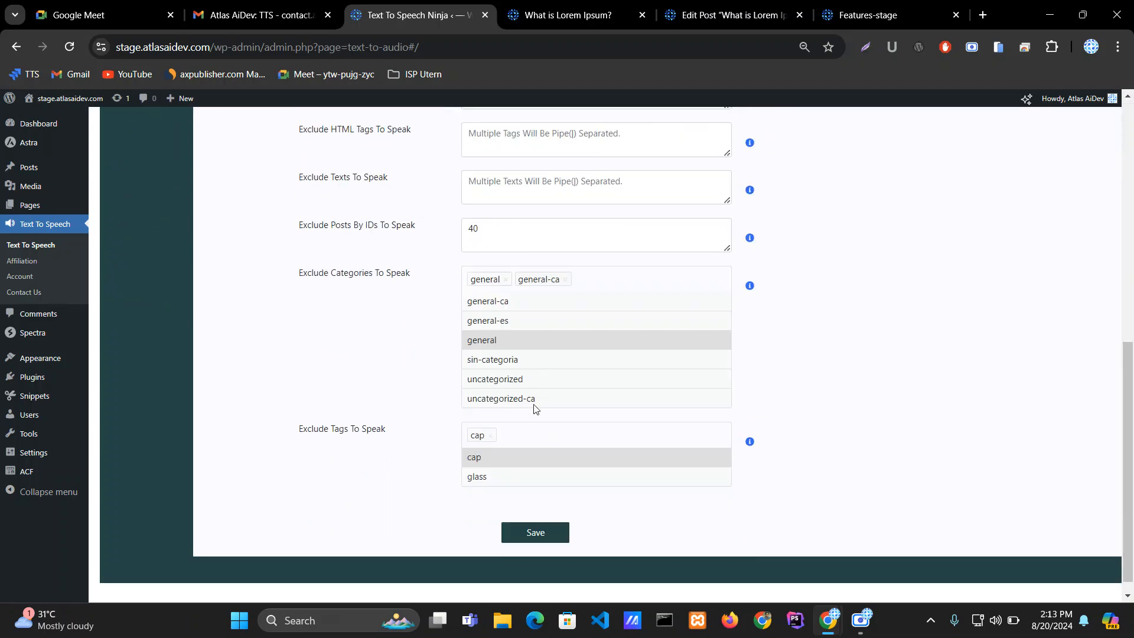
pyautogui.click(483, 323)
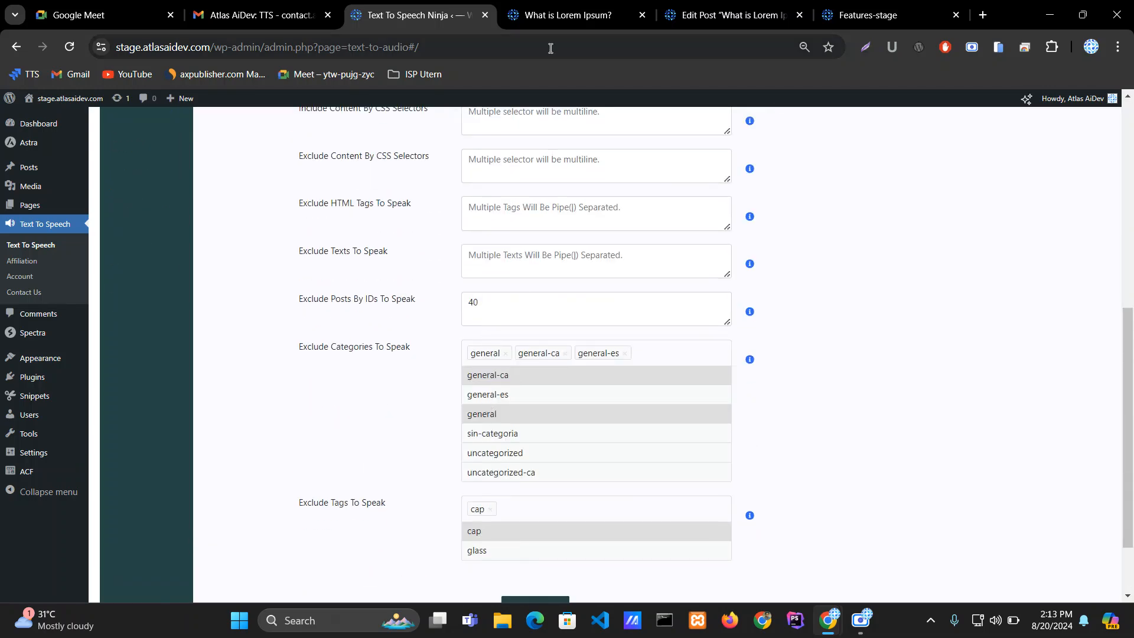
# Step: Tick the other two General categories on the post in its editor and save the post
pyautogui.click(678, 13)
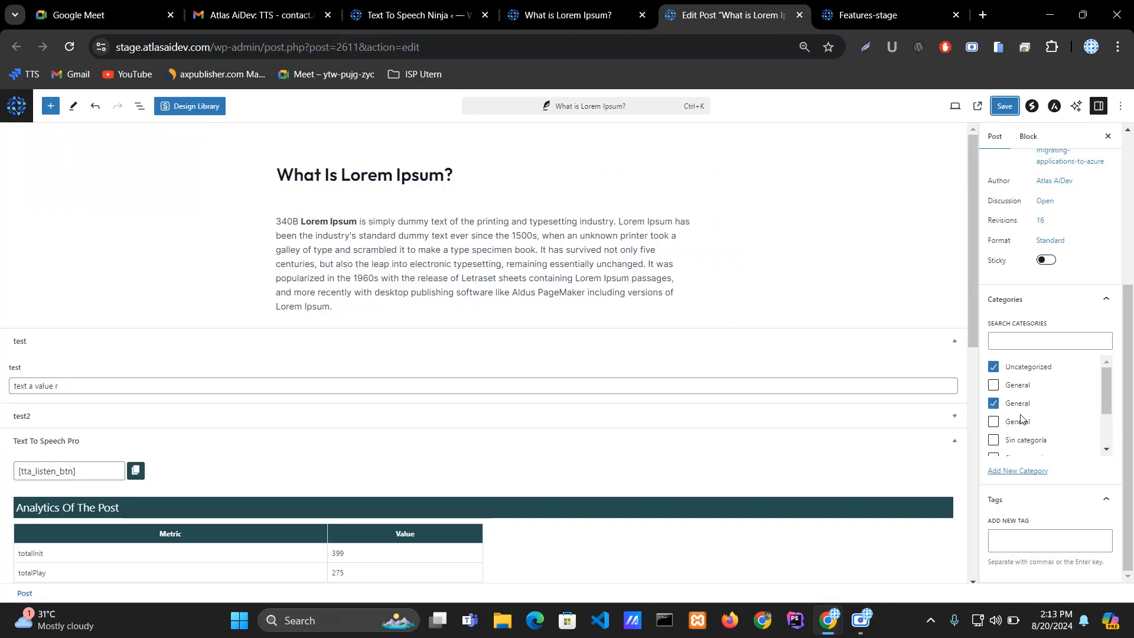
pyautogui.click(994, 384)
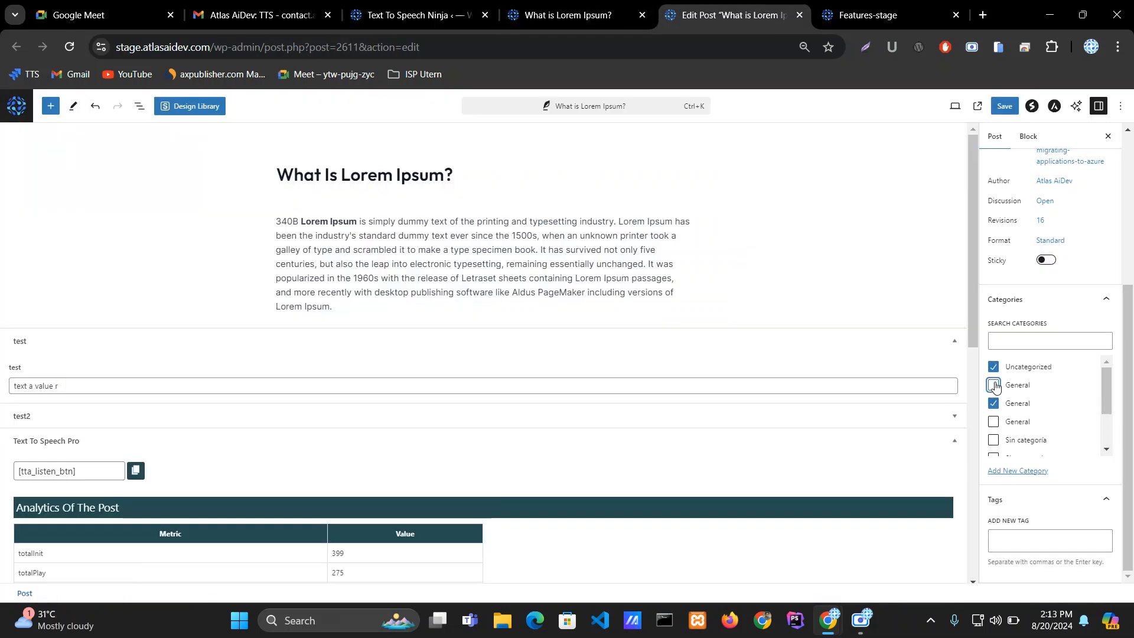
pyautogui.click(994, 422)
pyautogui.scroll(-1, 1004, 426)
pyautogui.scroll(-2, 1021, 426)
pyautogui.click(1006, 106)
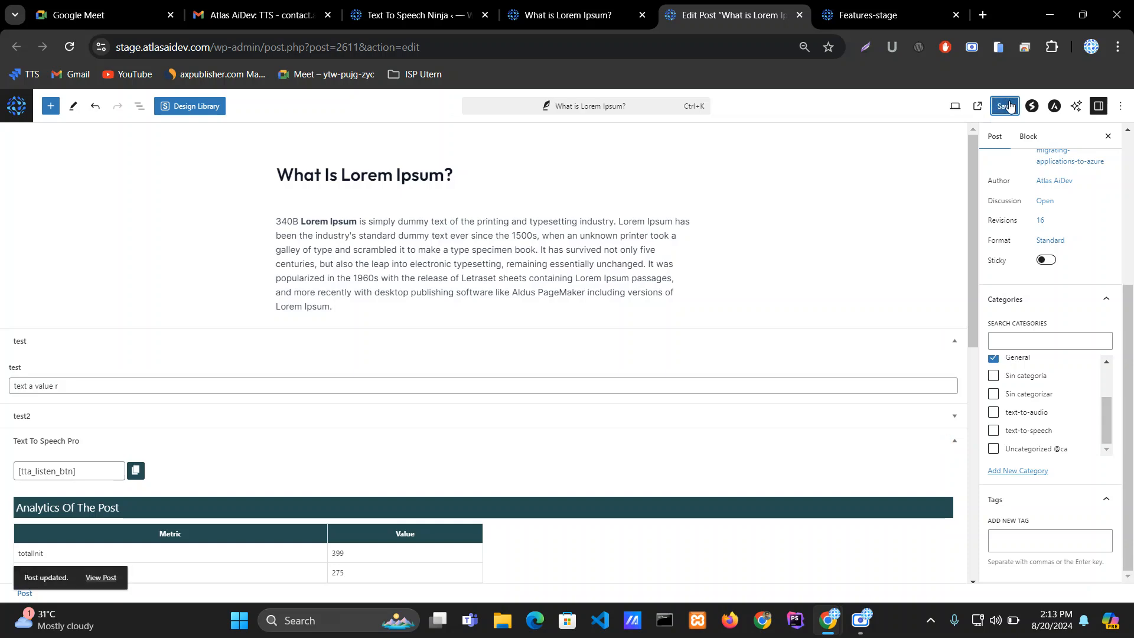
# Step: Reload the post to check whether the player shows, then go back to the plugin settings
pyautogui.click(567, 15)
pyautogui.click(70, 43)
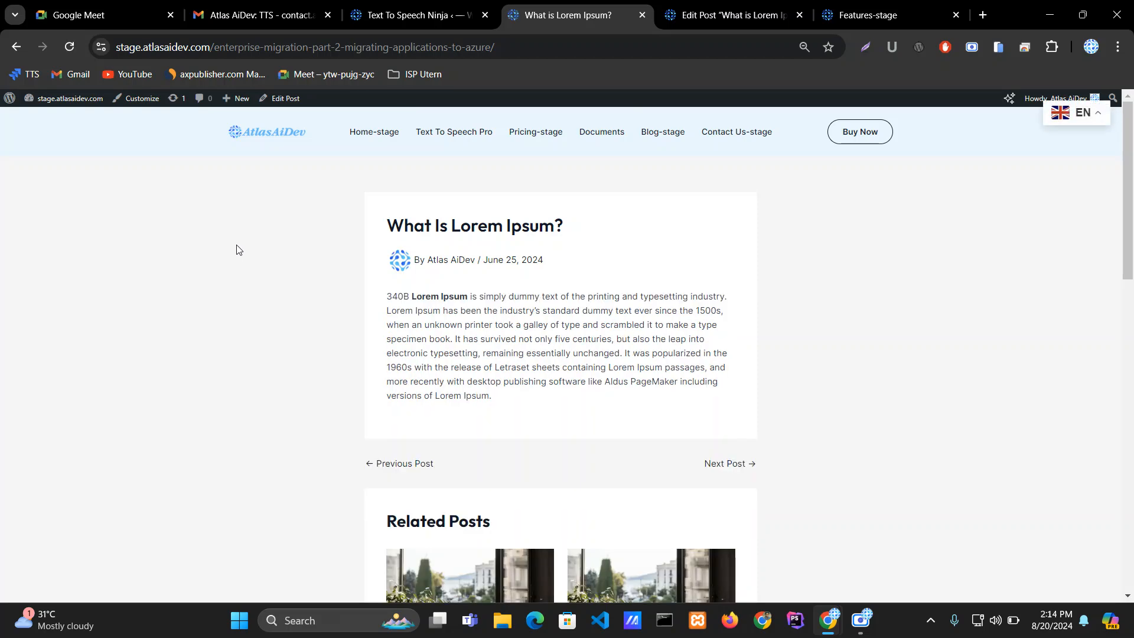
pyautogui.click(401, 5)
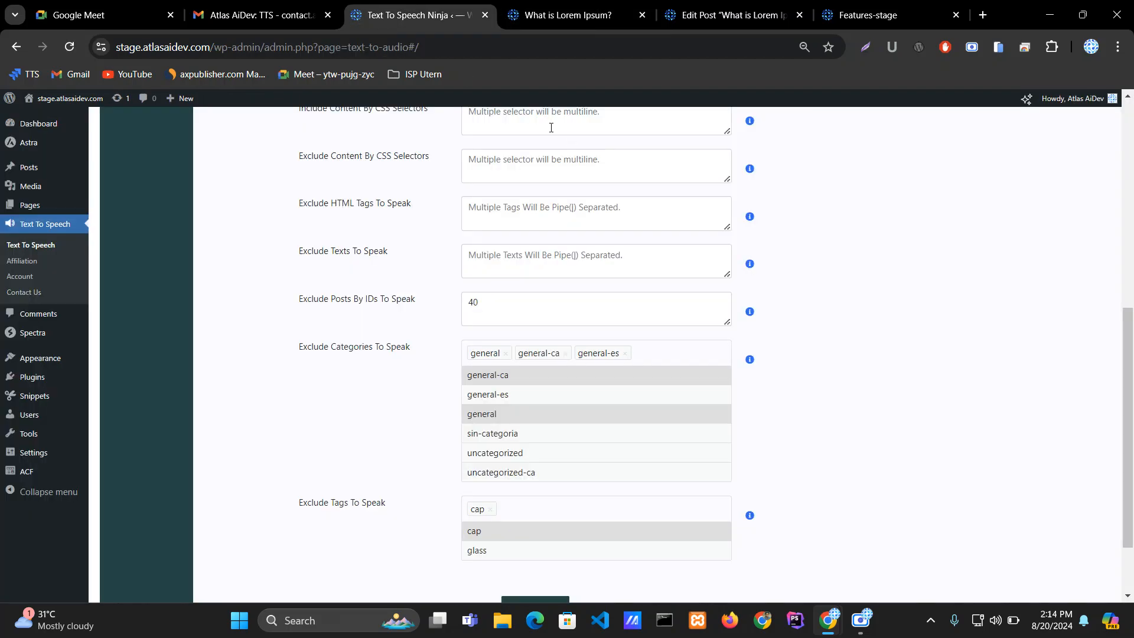
# Step: Remove general, general-ca and general-es from Exclude Categories To Speak and save the settings
pyautogui.click(506, 354)
pyautogui.click(518, 354)
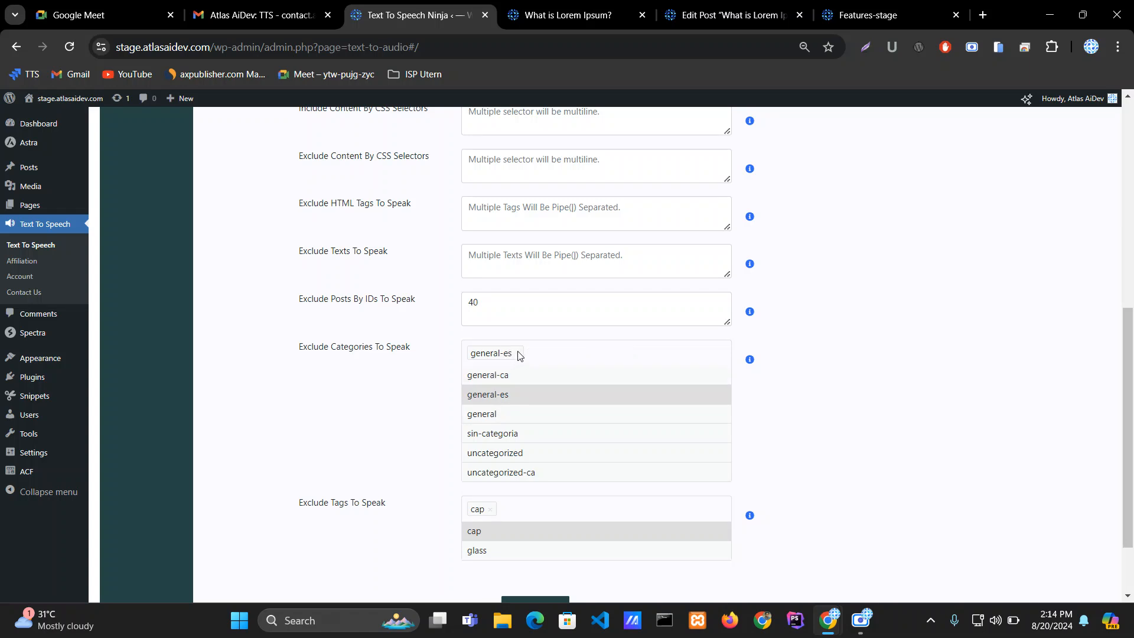
pyautogui.click(517, 354)
pyautogui.scroll(-2, 388, 396)
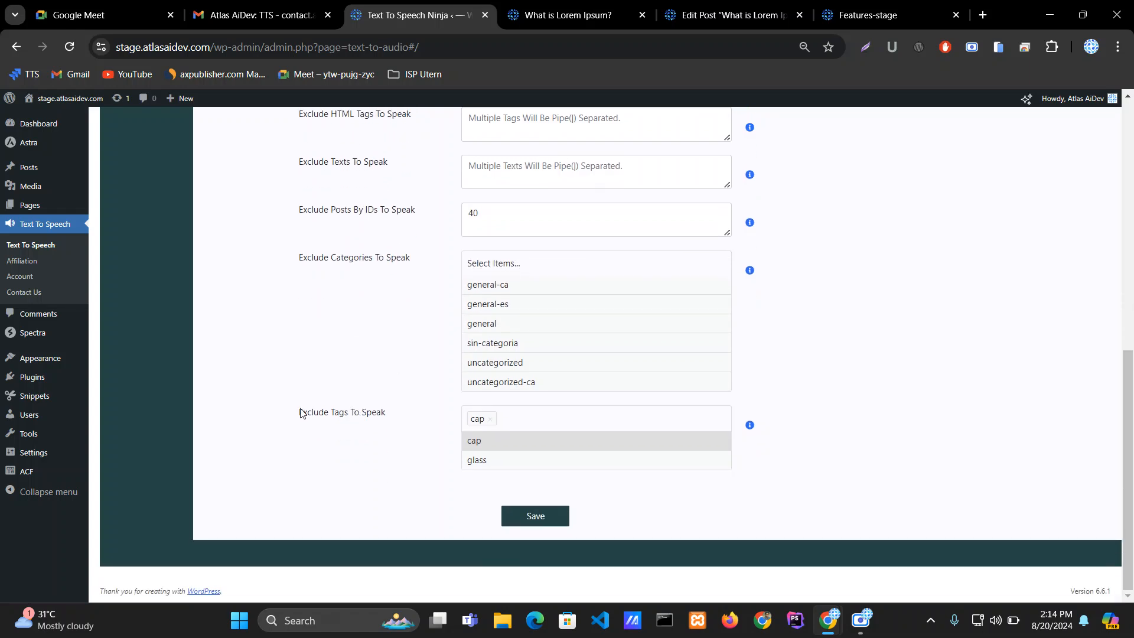
pyautogui.click(540, 523)
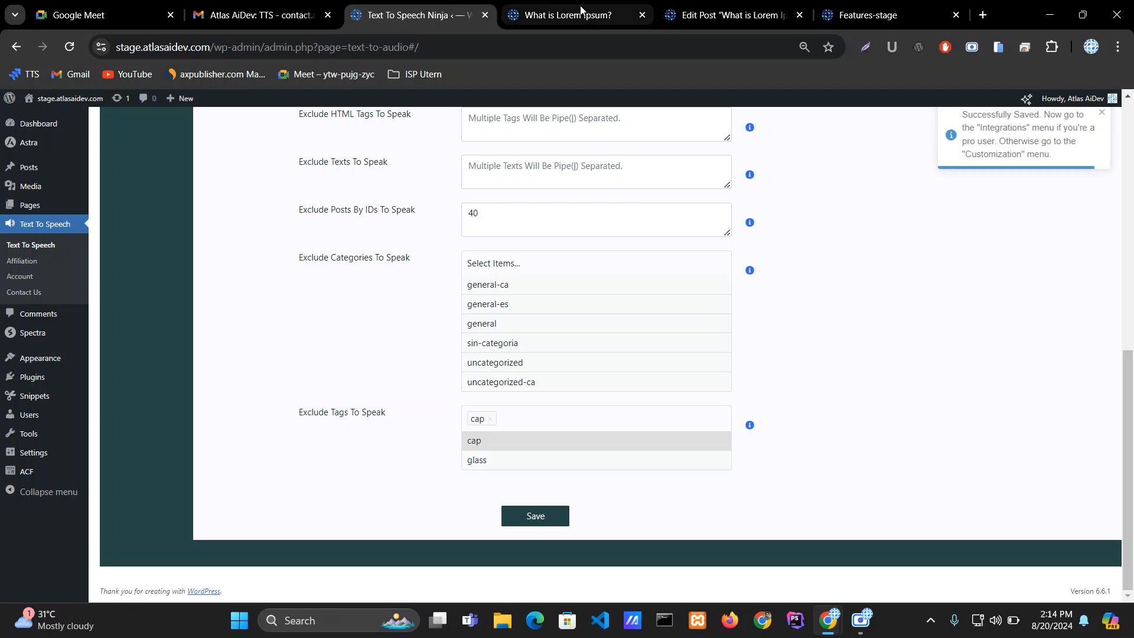
# Step: Reload the post page to check the player, then open the post editor
pyautogui.click(550, 14)
pyautogui.click(69, 46)
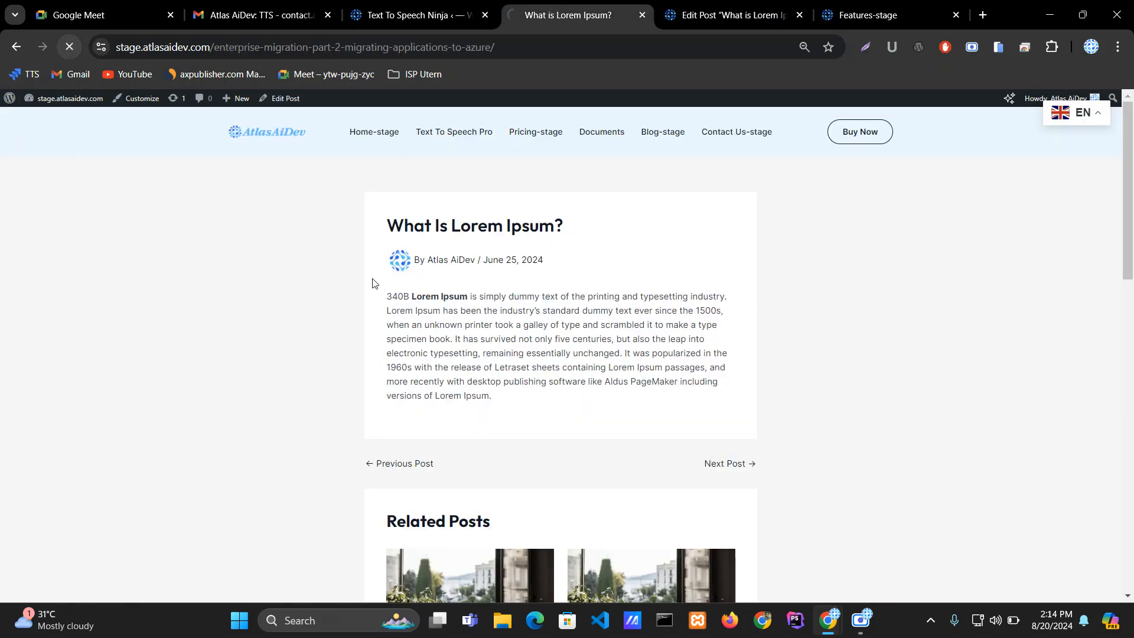
pyautogui.click(725, 4)
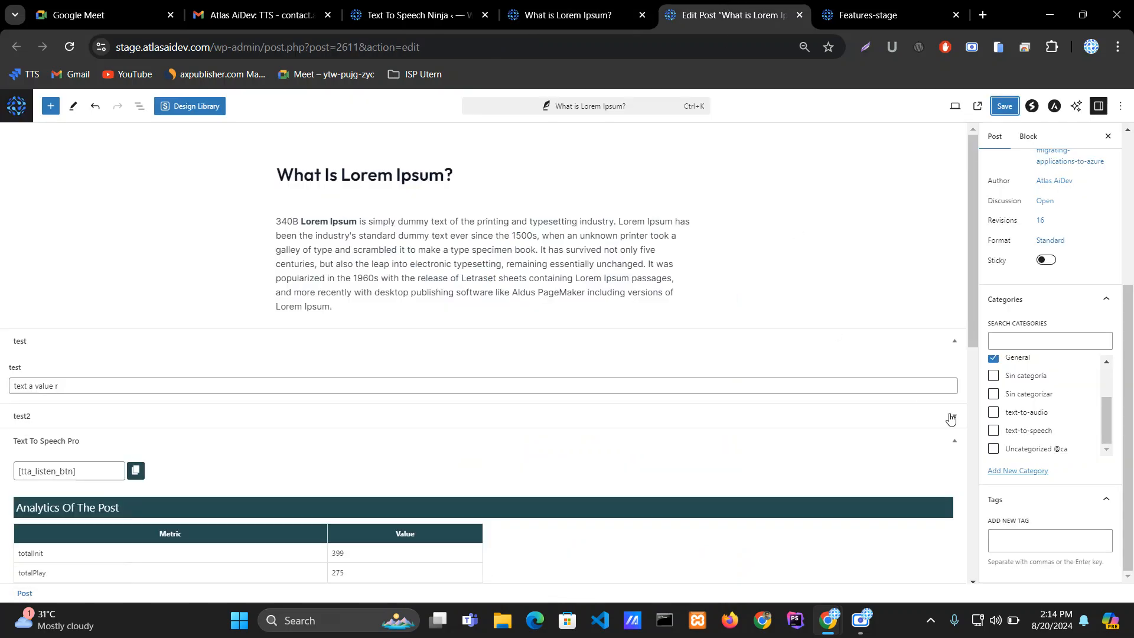
# Step: Add the tag cap to the What Is Lorem Ipsum? post and save it
pyautogui.click(1031, 544)
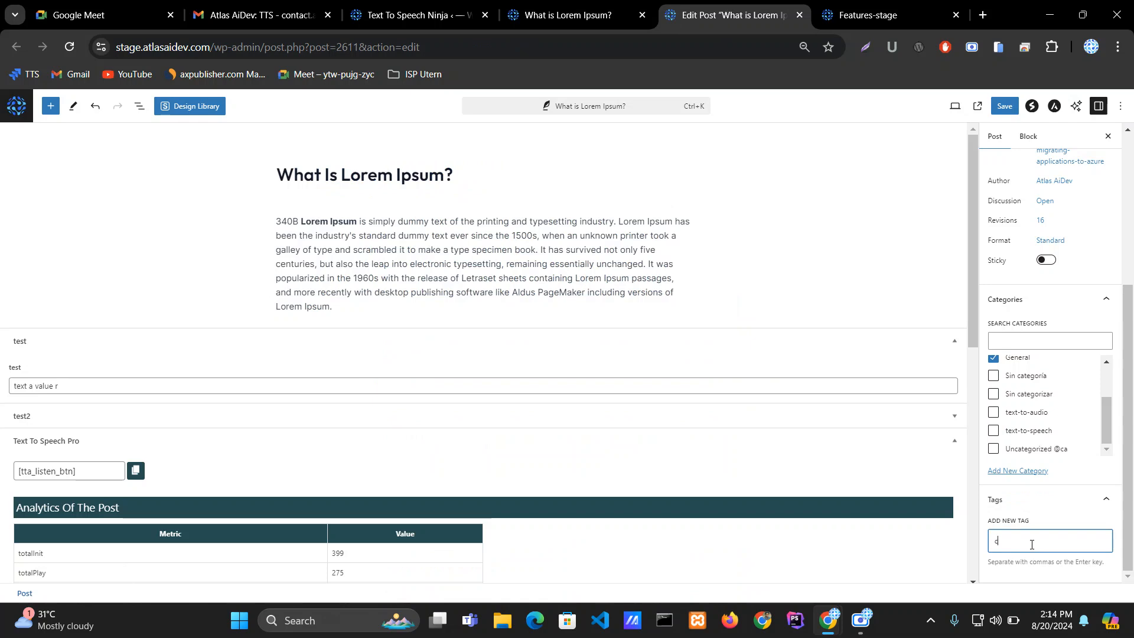
pyautogui.write('cap')
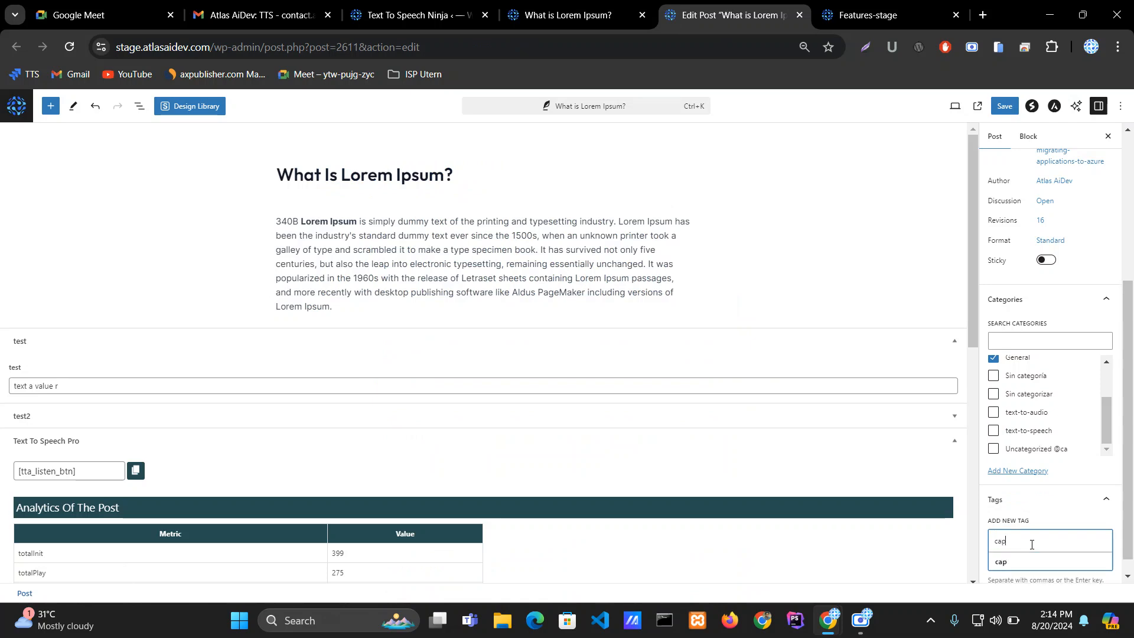
pyautogui.press('Return')
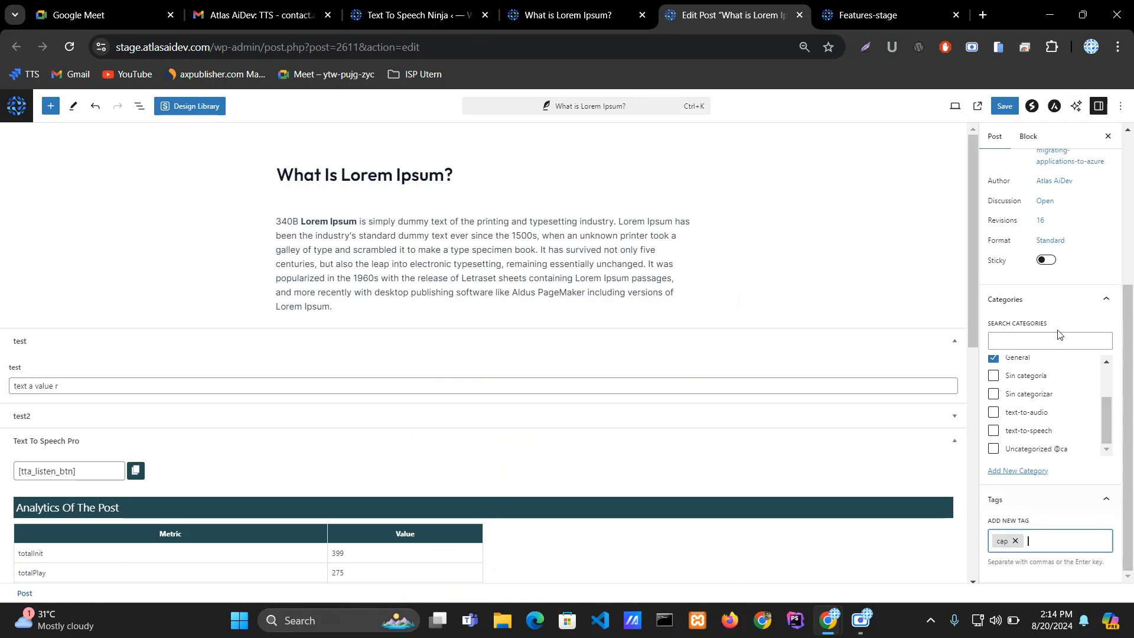
pyautogui.click(1009, 106)
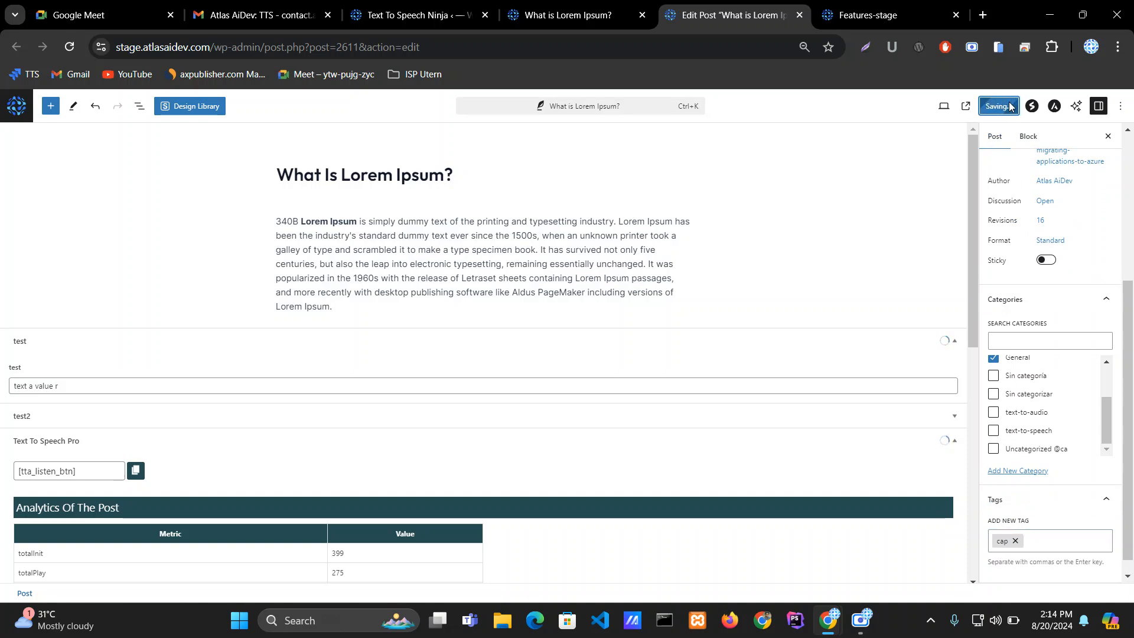
# Step: Reload the post to check the player and return to the top of the plugin settings
pyautogui.click(570, 22)
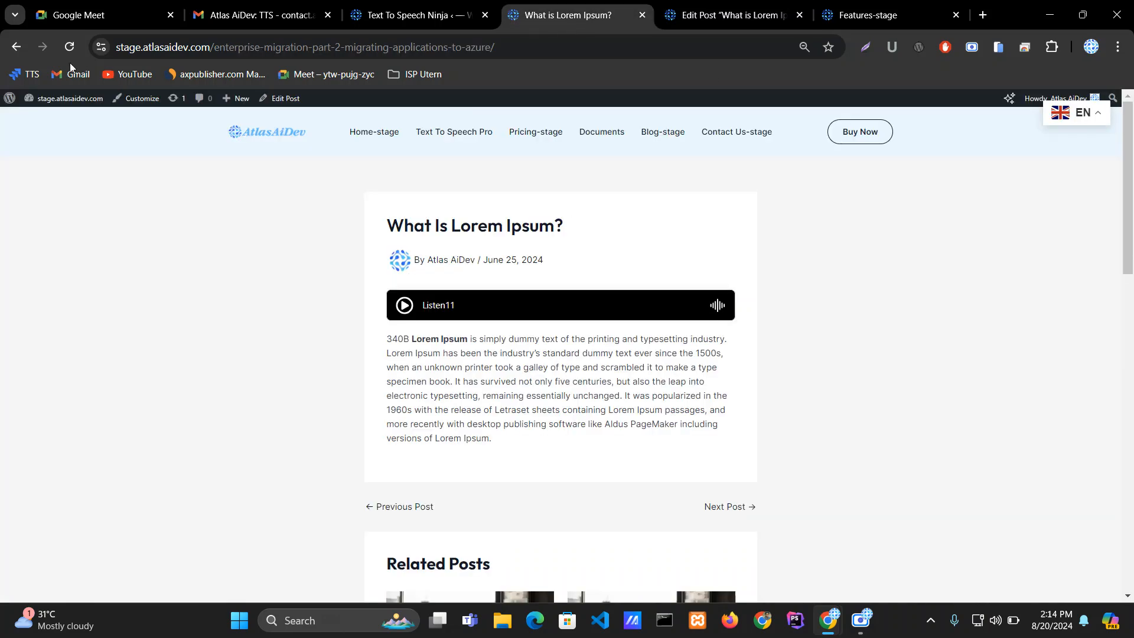
pyautogui.click(69, 47)
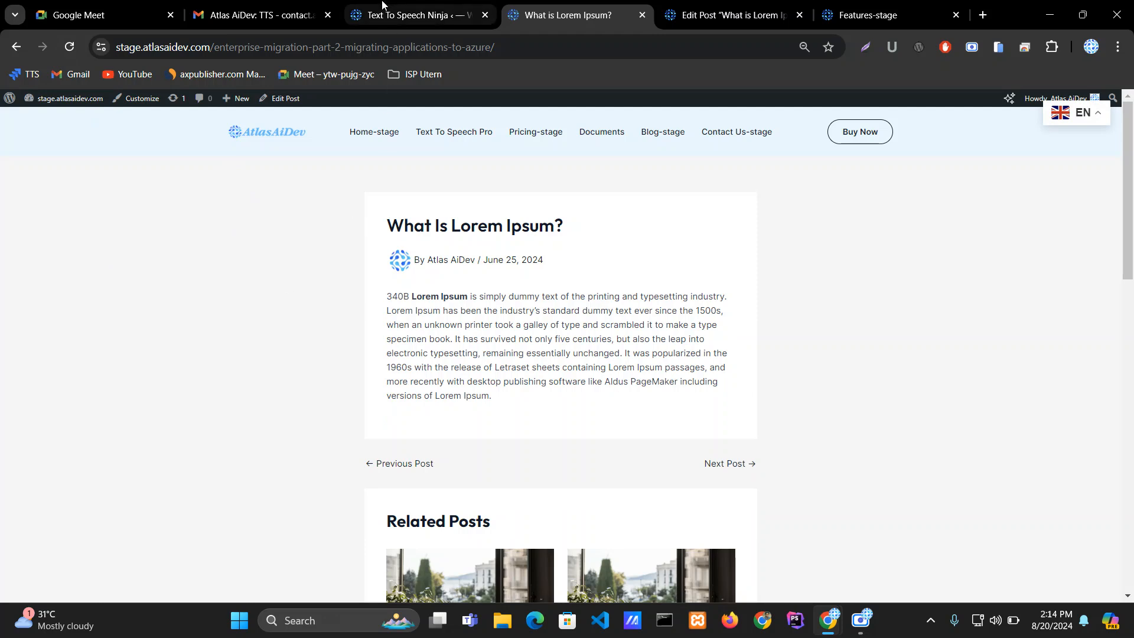
pyautogui.click(408, 14)
pyautogui.scroll(5, 243, 317)
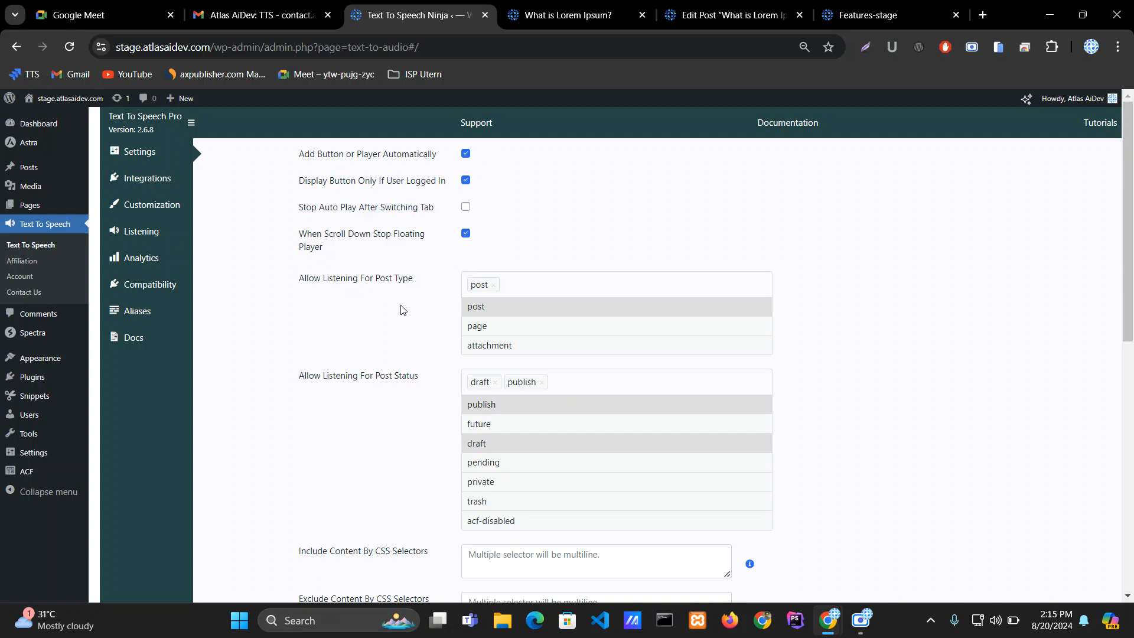
pyautogui.moveTo(865, 631)
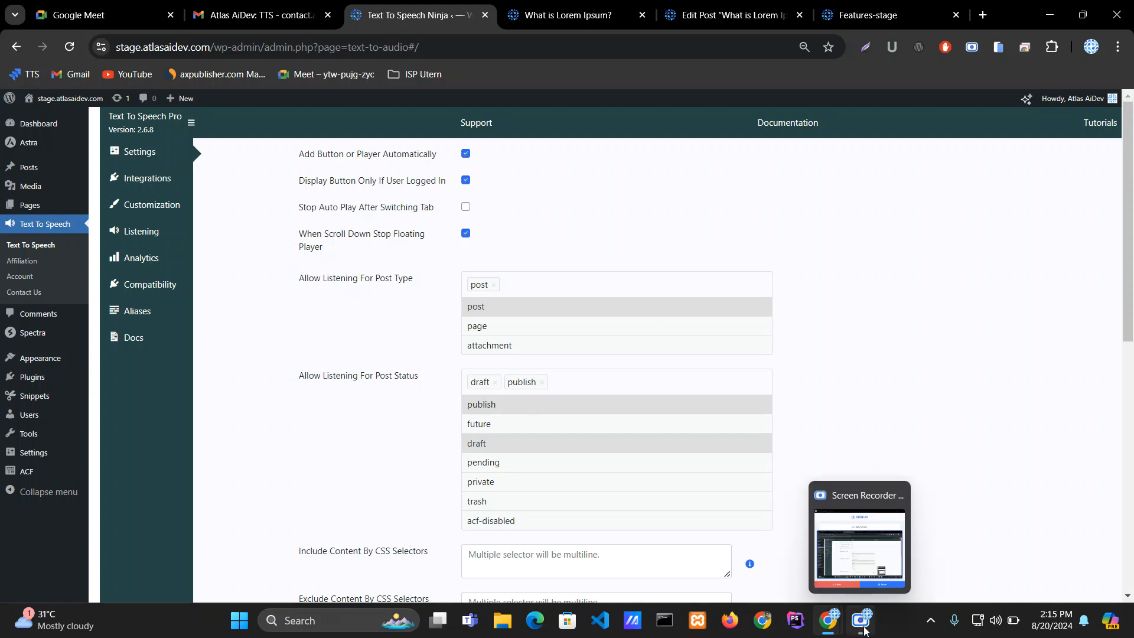